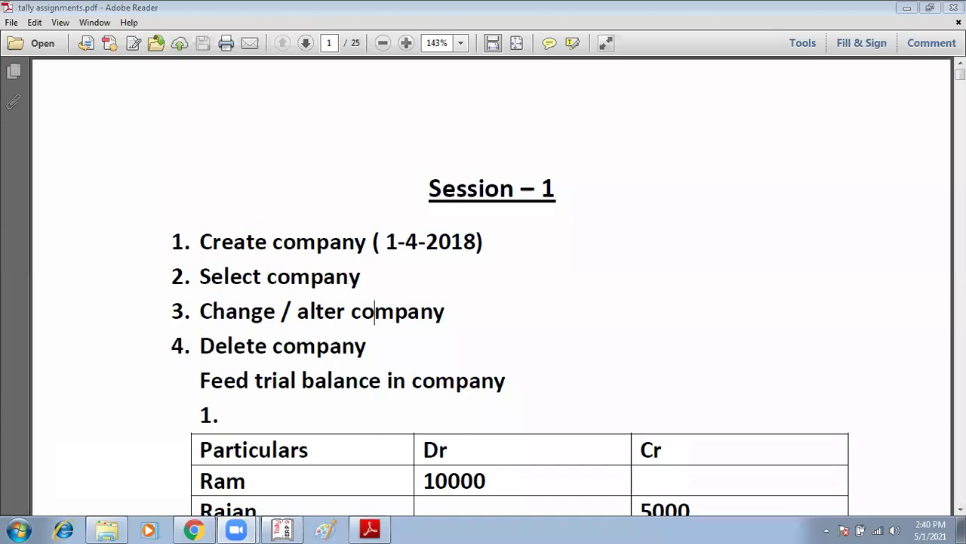
Find the Session-17 purchase order exercise in the tally assignments PDF.
{"action": "scroll", "coordinate": [375, 311], "scroll_direction": "down", "scroll_amount": 20}
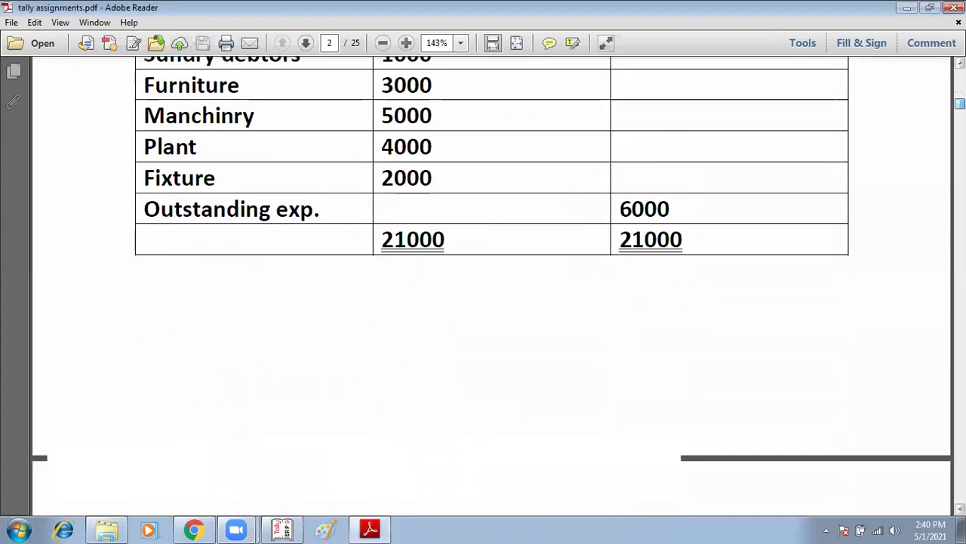
{"action": "scroll", "coordinate": [490, 287], "scroll_direction": "down", "scroll_amount": 20}
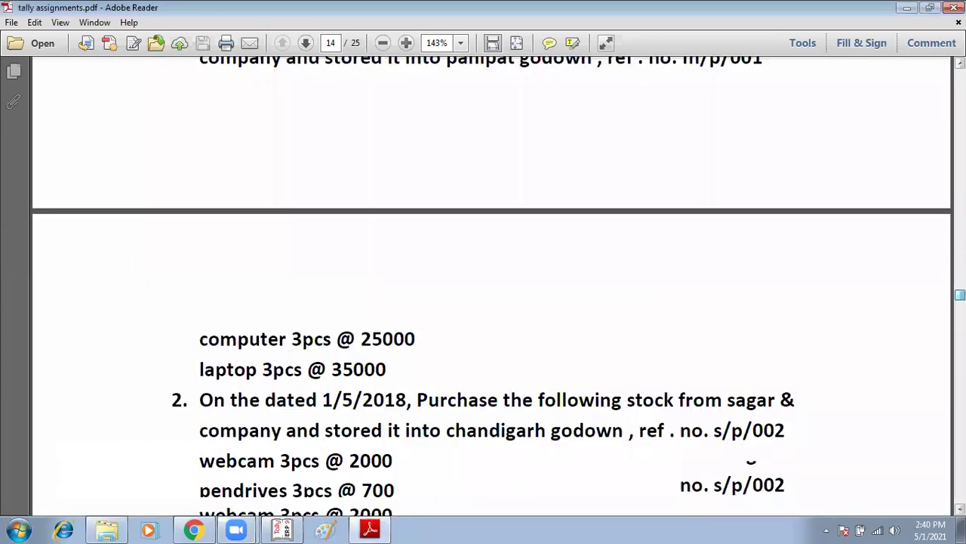
{"action": "scroll", "coordinate": [483, 287], "scroll_direction": "down", "scroll_amount": 20}
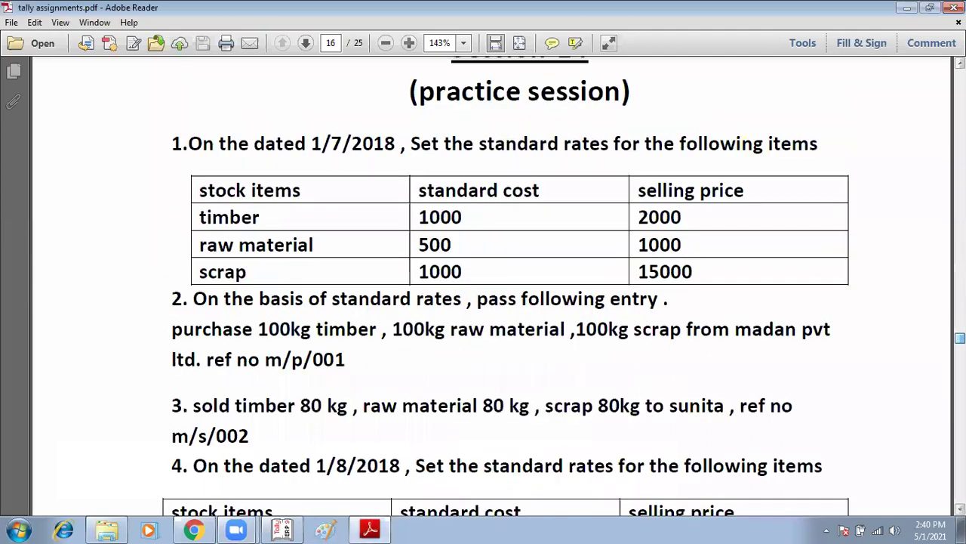
{"action": "scroll", "coordinate": [491, 287], "scroll_direction": "down", "scroll_amount": 20}
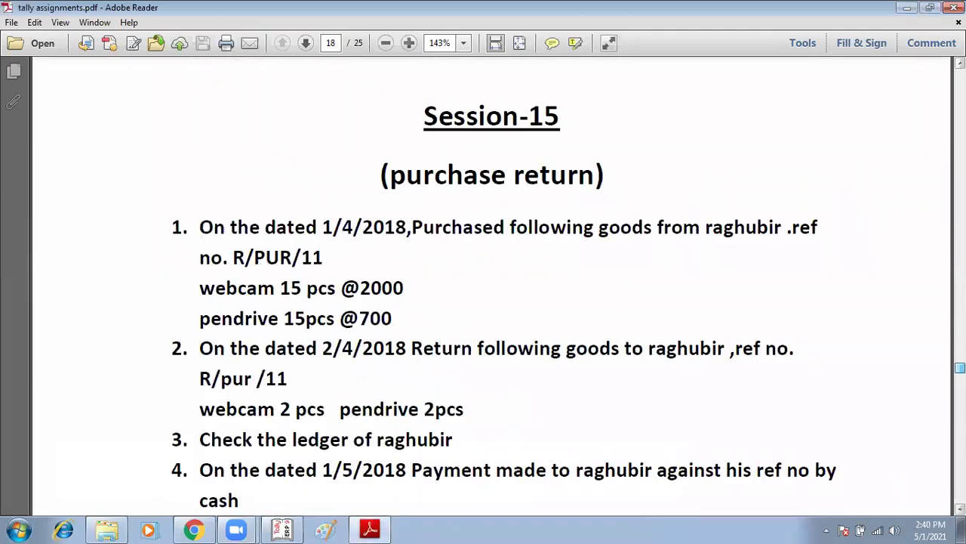
{"action": "scroll", "coordinate": [491, 287], "scroll_direction": "down", "scroll_amount": 15}
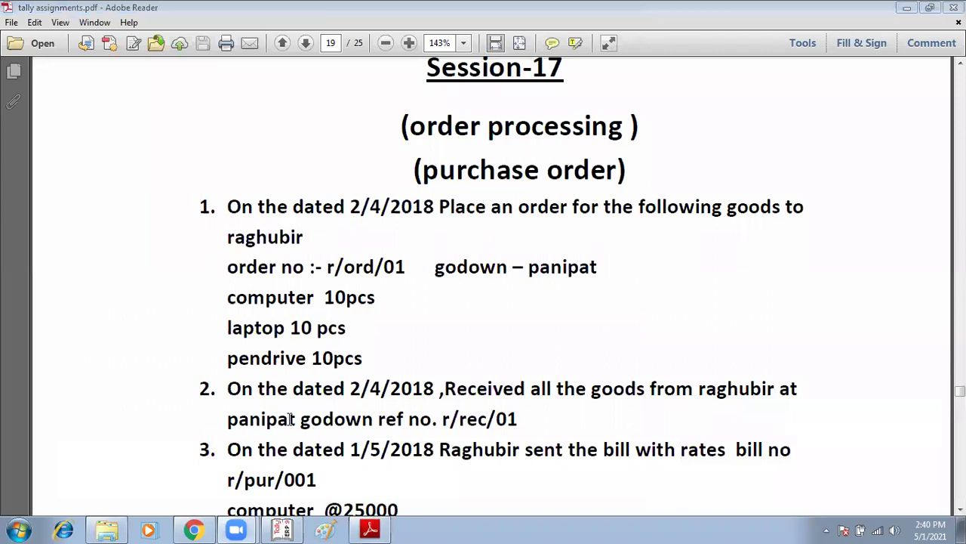
Switch to Paint, paste the captured screenshot, save it as a PNG named 1, and return to the assignments PDF.
{"action": "left_click", "coordinate": [325, 529]}
{"action": "key", "text": "ctrl+v"}
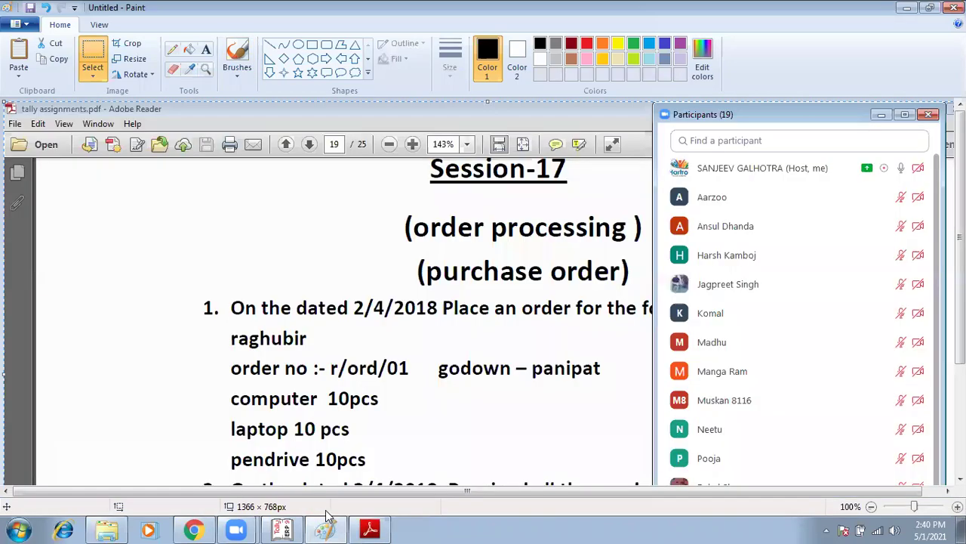
{"action": "key", "text": "ctrl+s"}
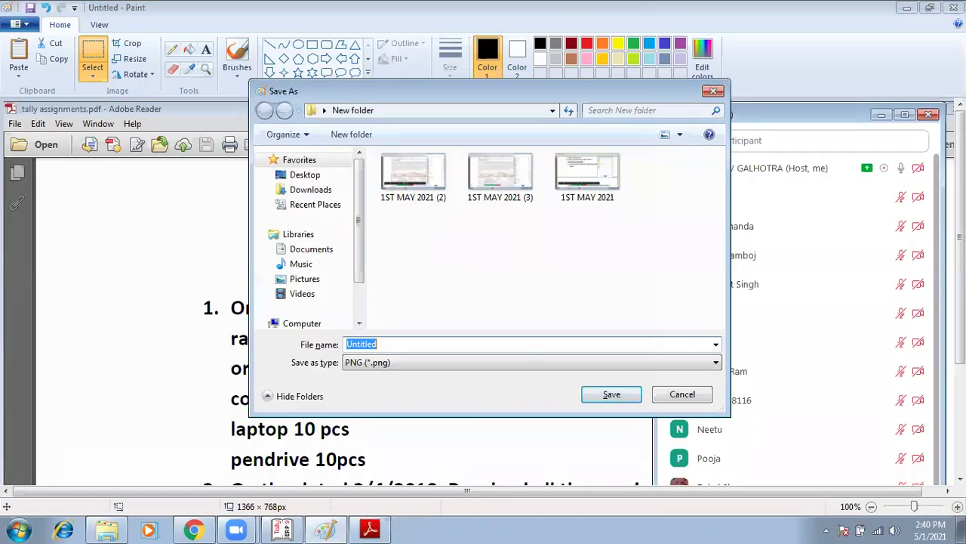
{"action": "type", "text": "1"}
{"action": "key", "text": "Return"}
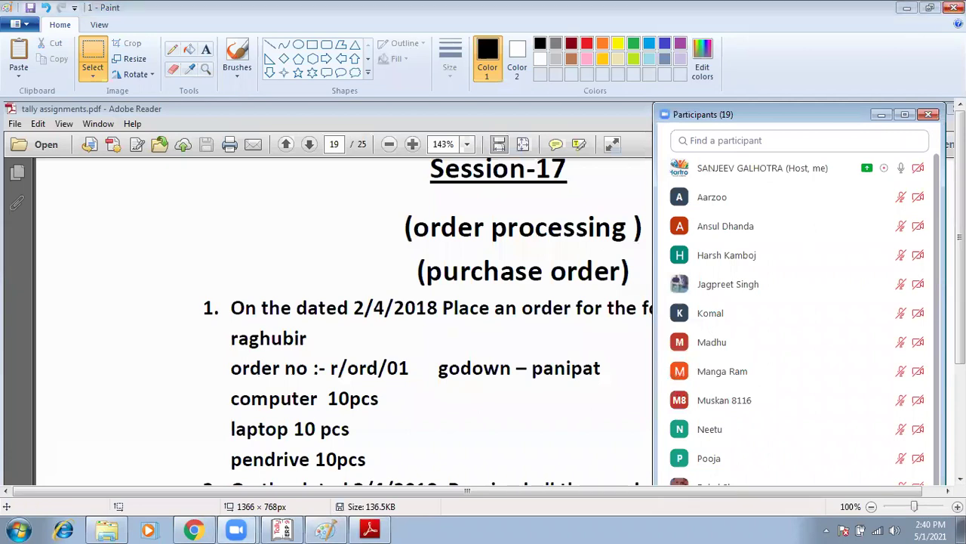
{"action": "left_click", "coordinate": [369, 530]}
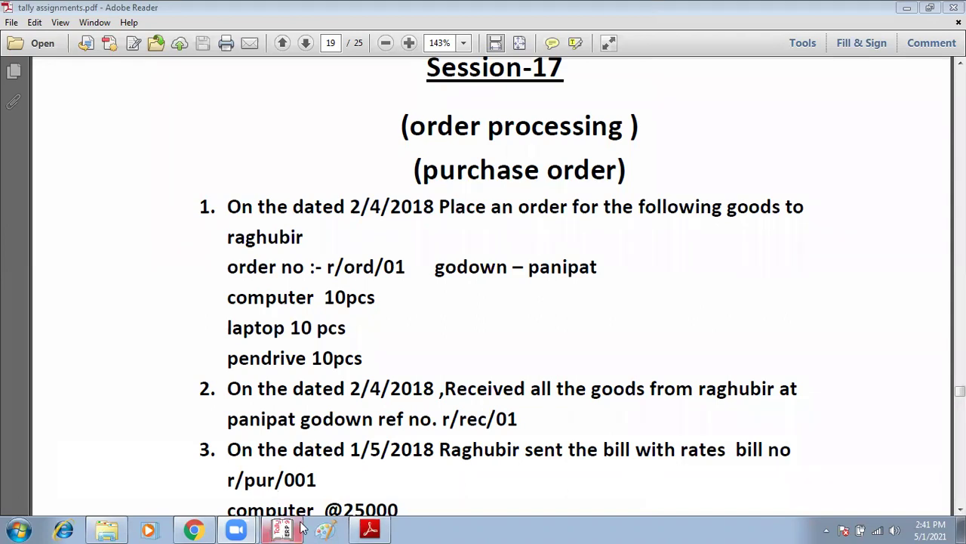
Paste the second captured screenshot into Paint, save it as 2, and close Paint.
{"action": "left_click", "coordinate": [325, 530]}
{"action": "key", "text": "ctrl+v"}
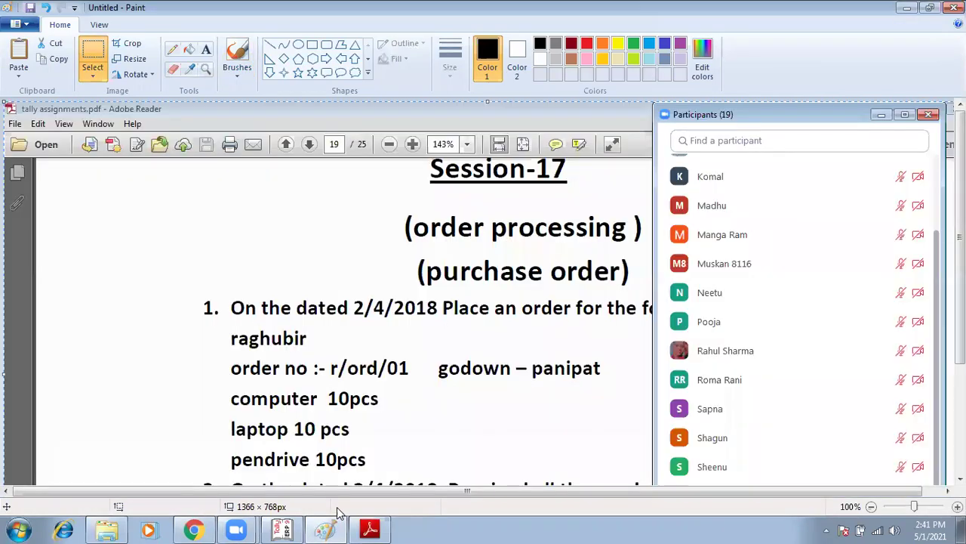
{"action": "key", "text": "ctrl+s"}
{"action": "type", "text": "2"}
{"action": "key", "text": "Return"}
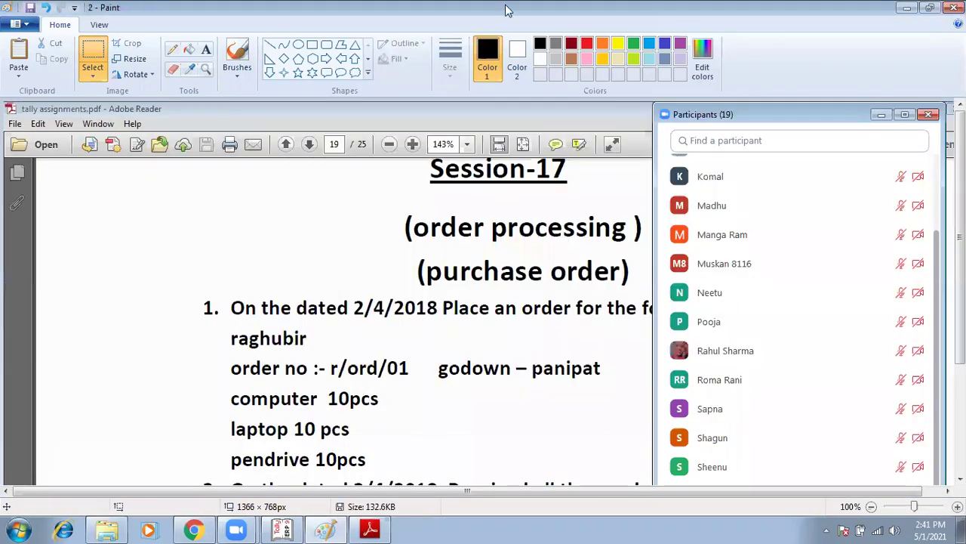
{"action": "left_click", "coordinate": [953, 8]}
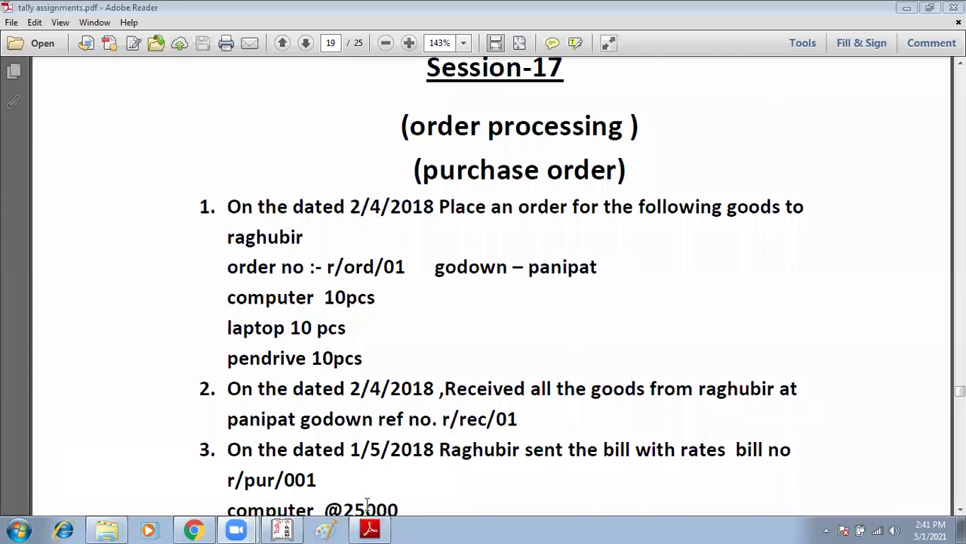
Switch to Tally.ERP 9 and start working in Educational Mode.
{"action": "left_click", "coordinate": [285, 528]}
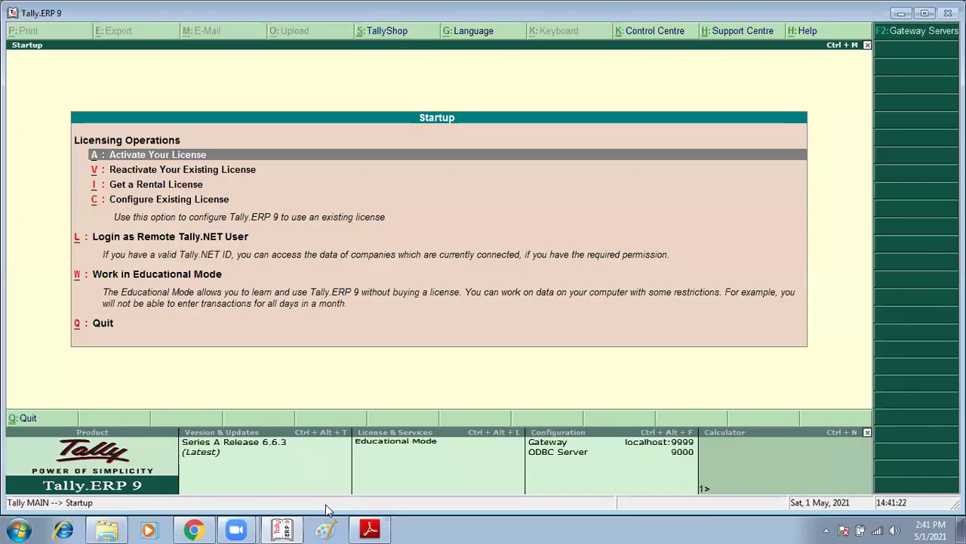
{"action": "key", "text": "Down"}
{"action": "key", "text": "Down"}
{"action": "key", "text": "Down"}
{"action": "key", "text": "Down"}
{"action": "key", "text": "Return"}
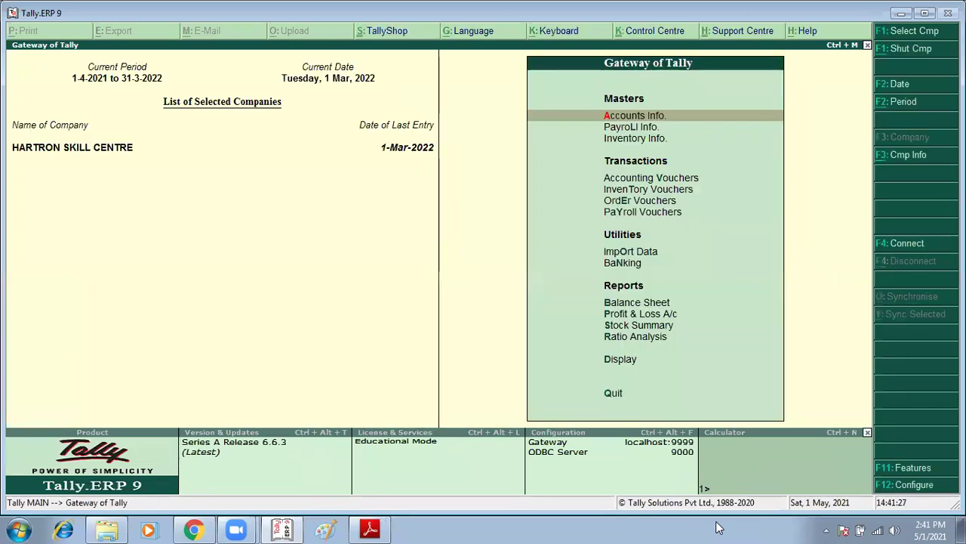
Open the company's inventory features and review the general, storage and purchase and sales order processing settings.
{"action": "key", "text": "F11"}
{"action": "key", "text": "F2"}
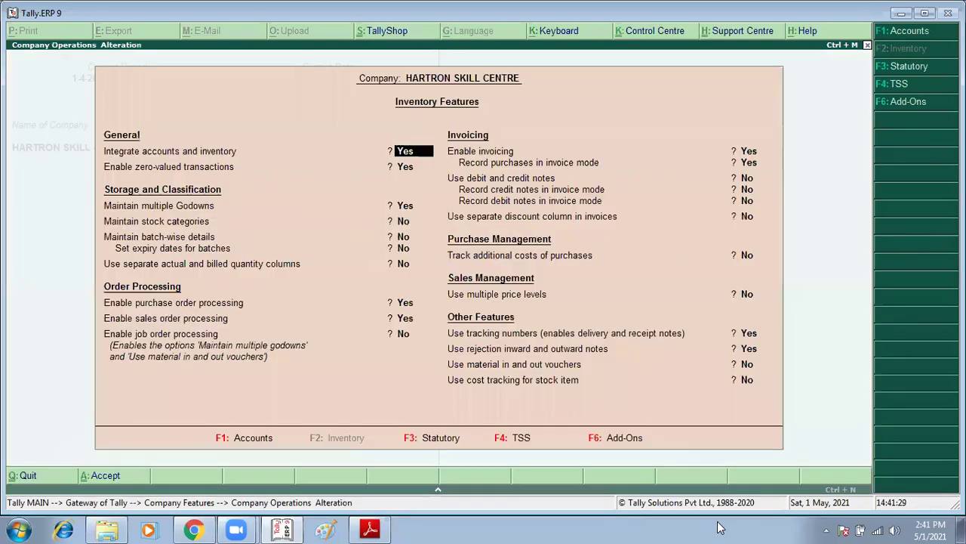
{"action": "key", "text": "Return"}
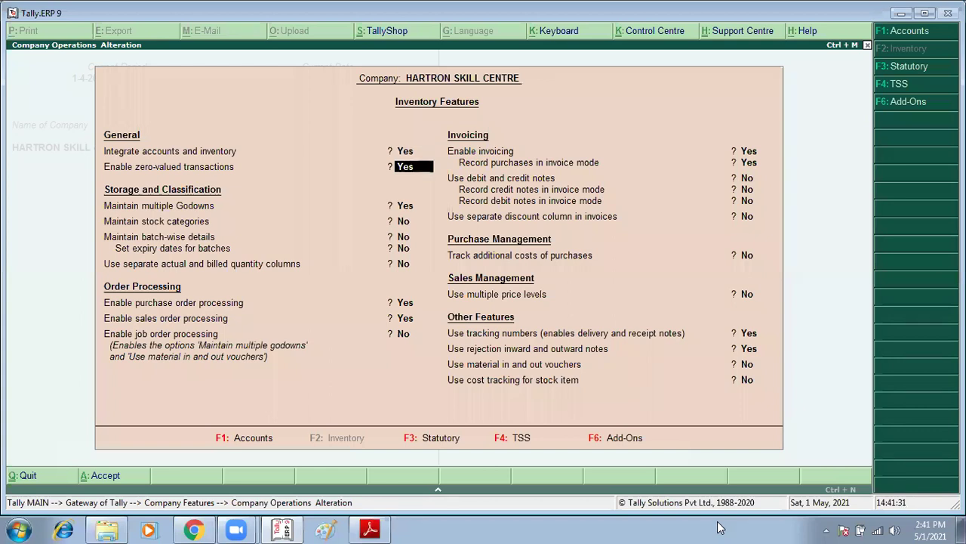
{"action": "key", "text": "Return"}
{"action": "key", "text": "Return"}
{"action": "key", "text": "Return"}
{"action": "key", "text": "Return"}
{"action": "key", "text": "Return"}
{"action": "key", "text": "Return"}
{"action": "key", "text": "Up"}
{"action": "key", "text": "Down"}
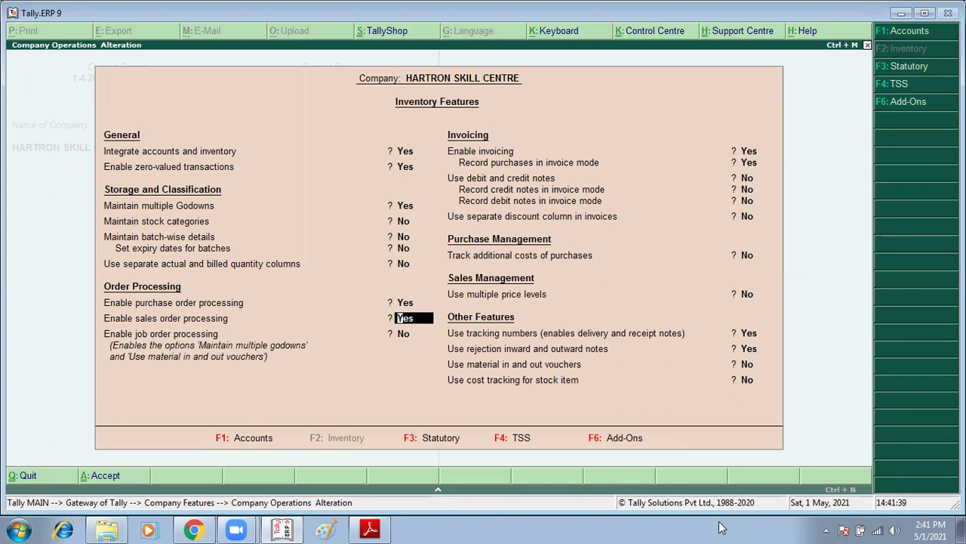
Review the invoicing, tracking number and rejection note settings, accept the inventory features, and return to the Gateway of Tally.
{"action": "key", "text": "Return"}
{"action": "key", "text": "Return"}
{"action": "key", "text": "Return"}
{"action": "key", "text": "Return"}
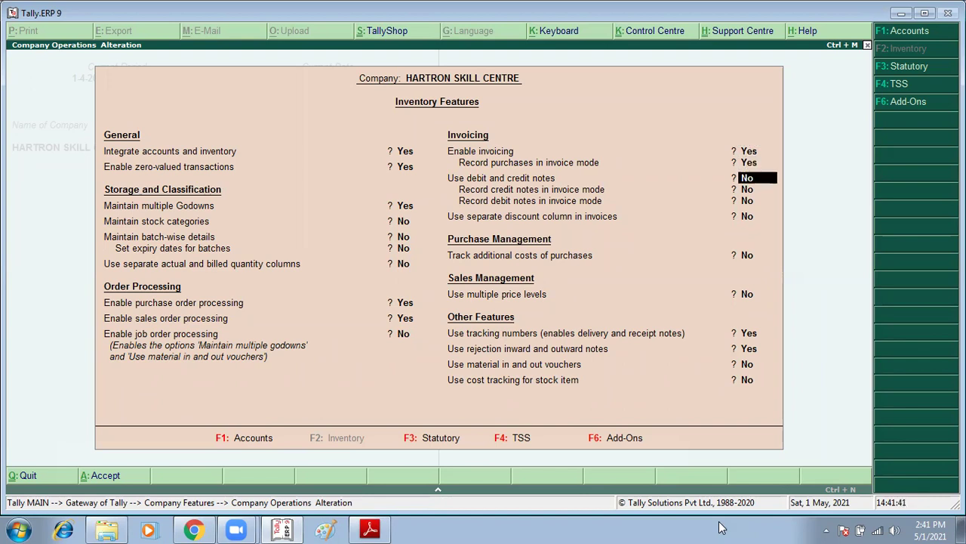
{"action": "key", "text": "Return"}
{"action": "key", "text": "Return"}
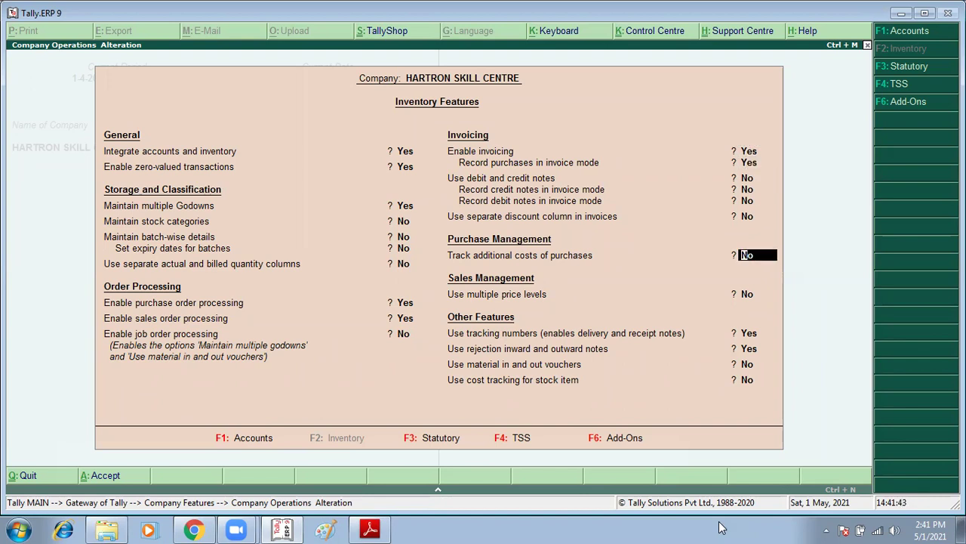
{"action": "key", "text": "Return"}
{"action": "key", "text": "Return"}
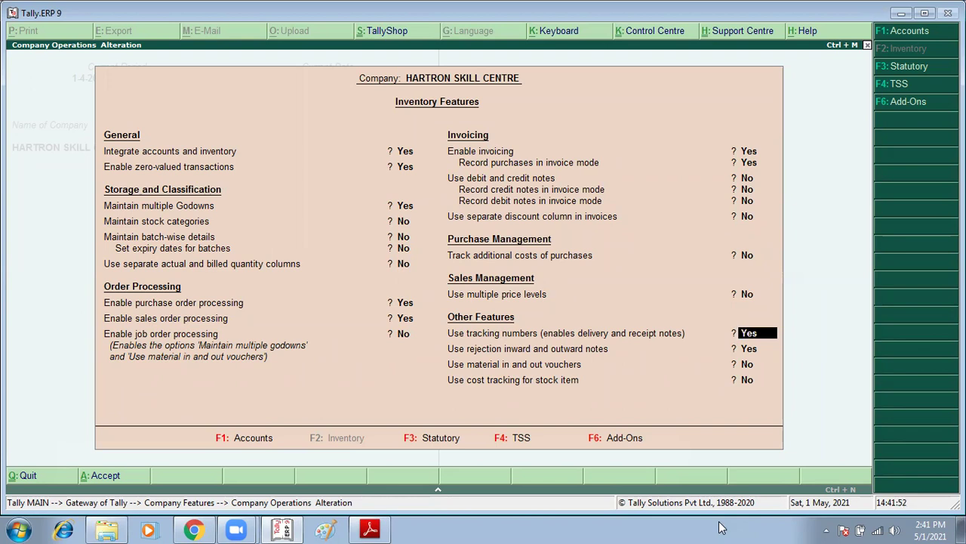
{"action": "key", "text": "Return"}
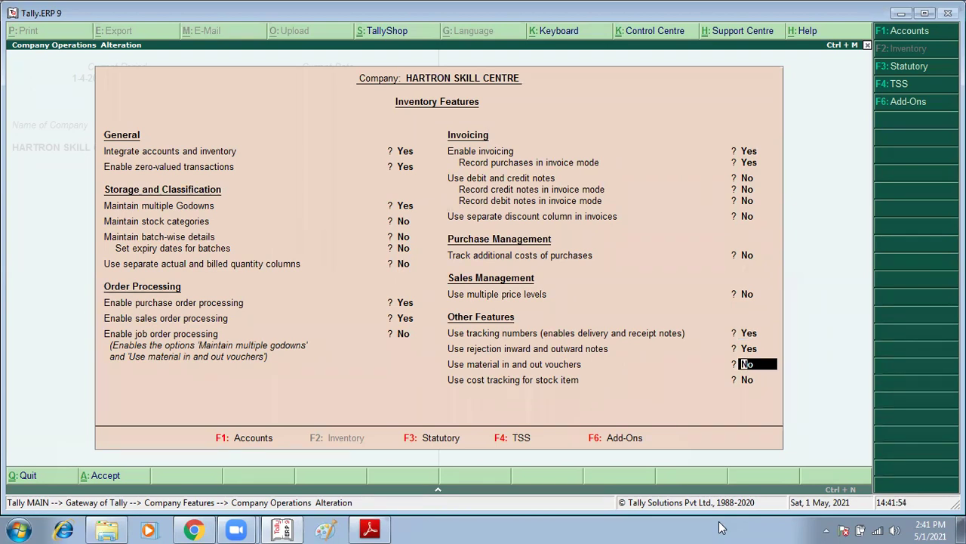
{"action": "key", "text": "ctrl+a"}
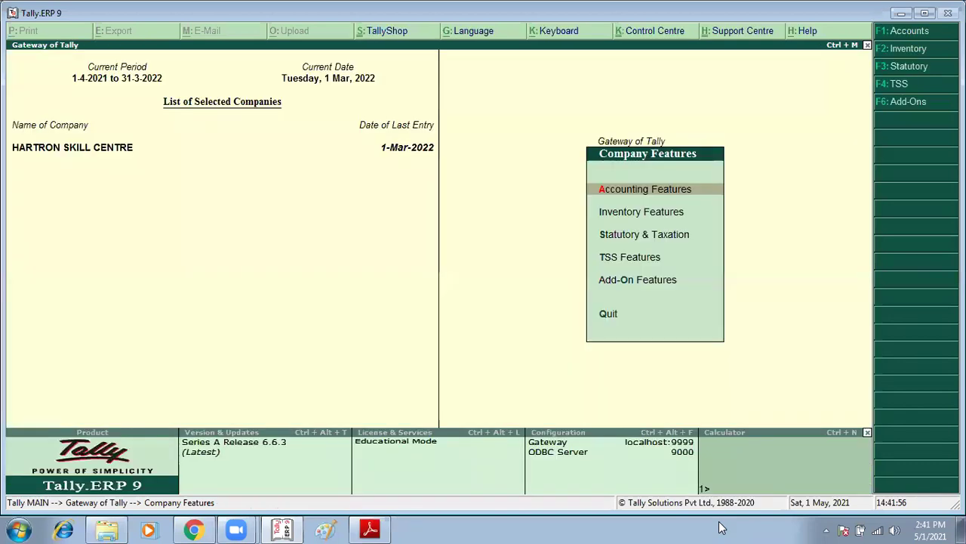
{"action": "key", "text": "Escape"}
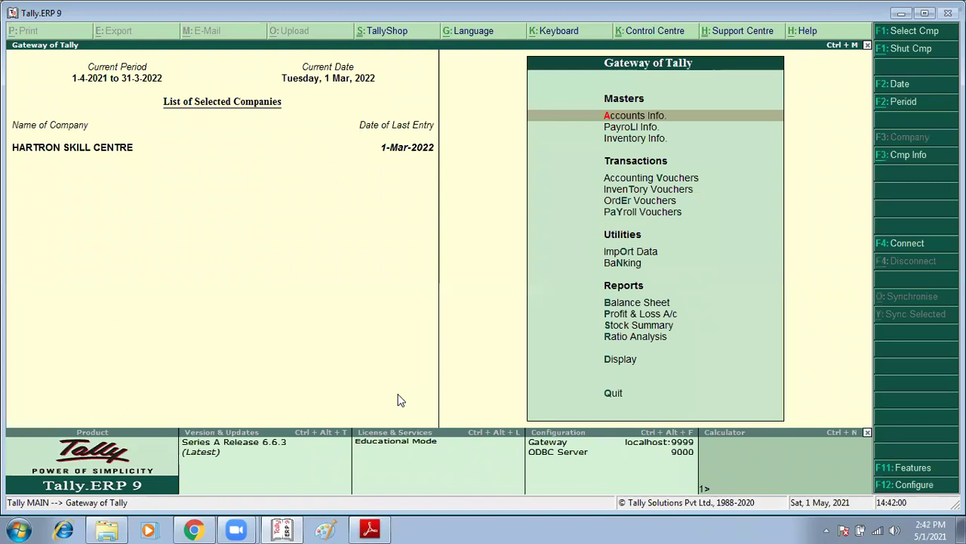
Reopen the inventory features, recheck the order processing and tracking number settings, and accept them.
{"action": "key", "text": "F11"}
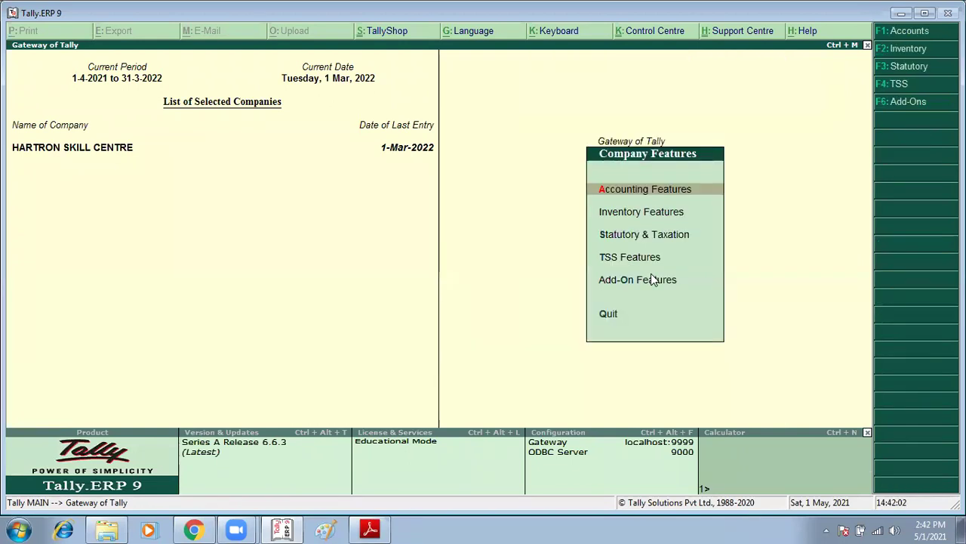
{"action": "key", "text": "i"}
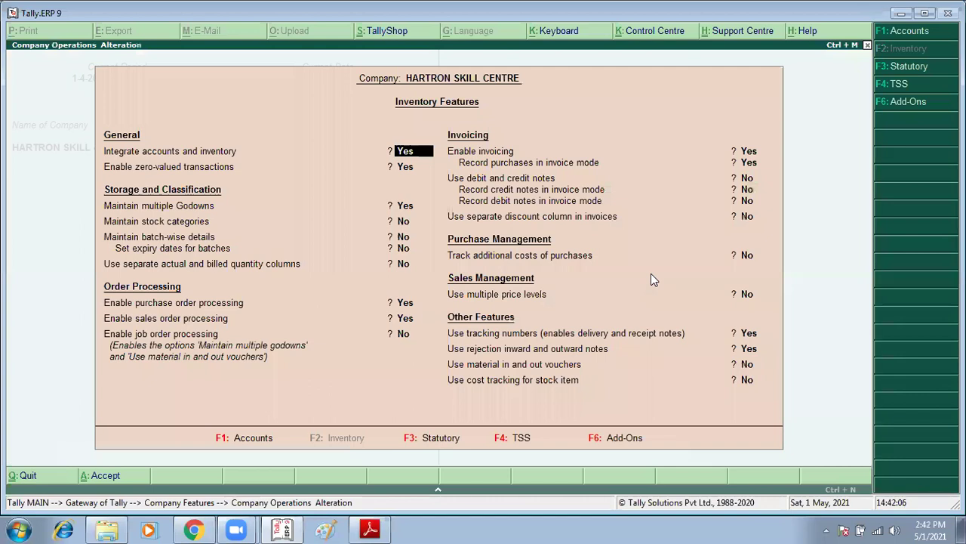
{"action": "key", "text": "Return"}
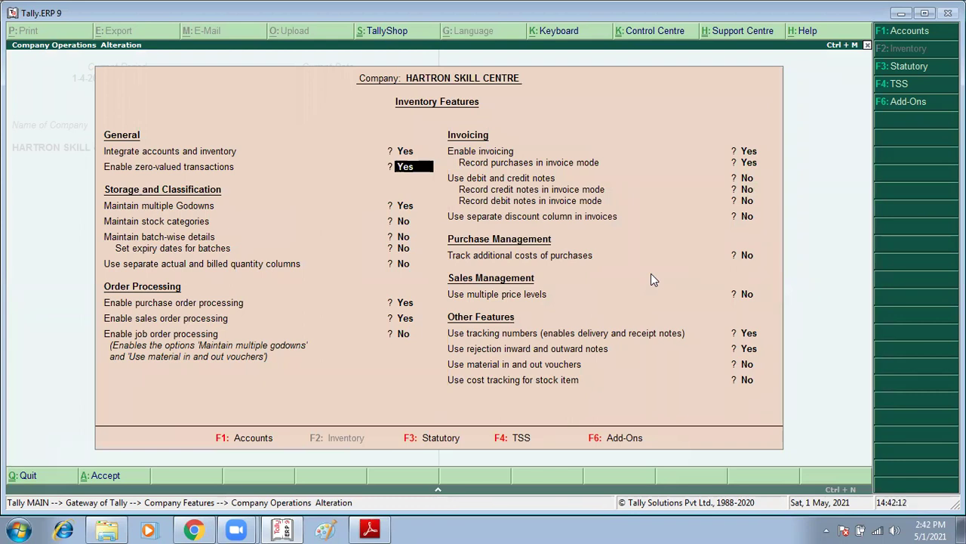
{"action": "key", "text": "Return"}
{"action": "key", "text": "Return"}
{"action": "key", "text": "Return"}
{"action": "key", "text": "Return"}
{"action": "key", "text": "Return"}
{"action": "key", "text": "Return"}
{"action": "key", "text": "Return"}
{"action": "key", "text": "Return"}
{"action": "key", "text": "Return"}
{"action": "key", "text": "Return"}
{"action": "key", "text": "Return"}
{"action": "key", "text": "Return"}
{"action": "key", "text": "Return"}
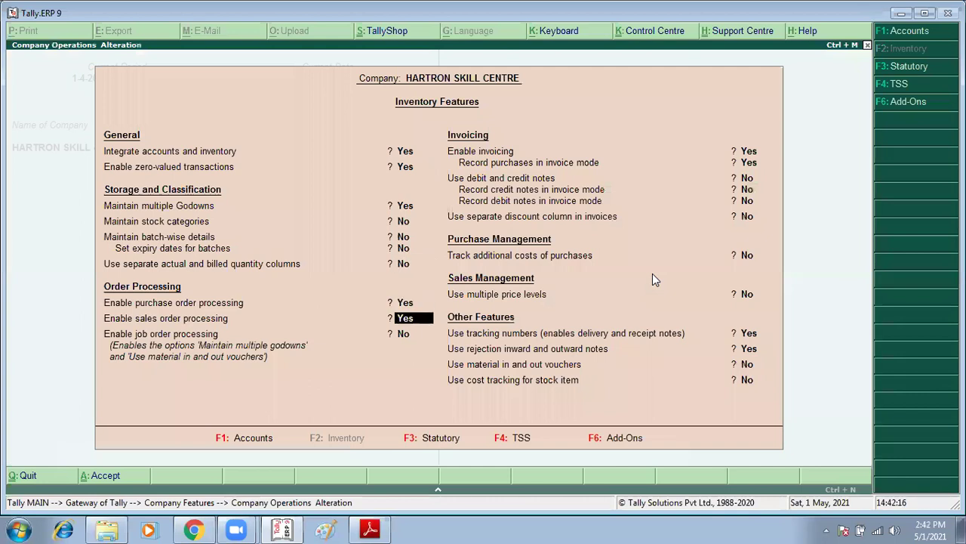
{"action": "key", "text": "Return"}
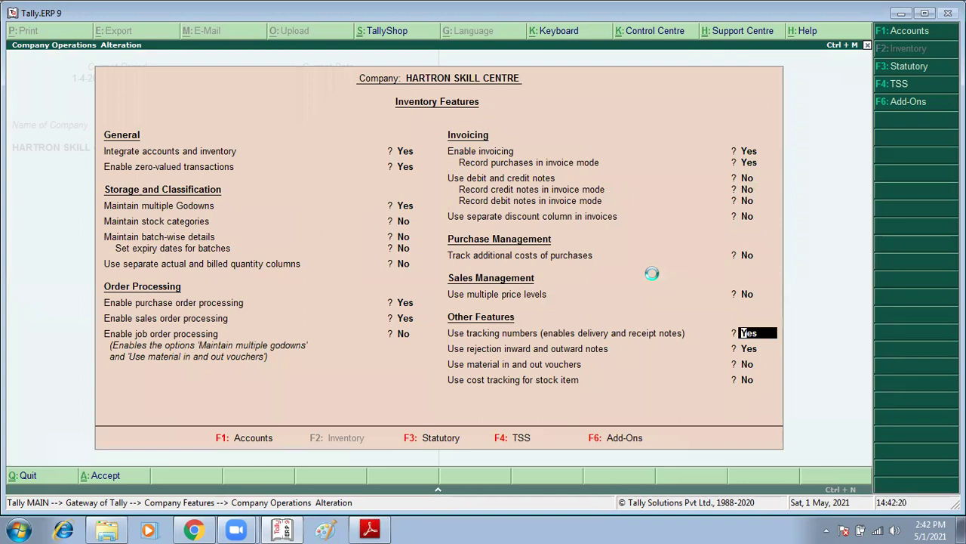
{"action": "key", "text": "ctrl+a"}
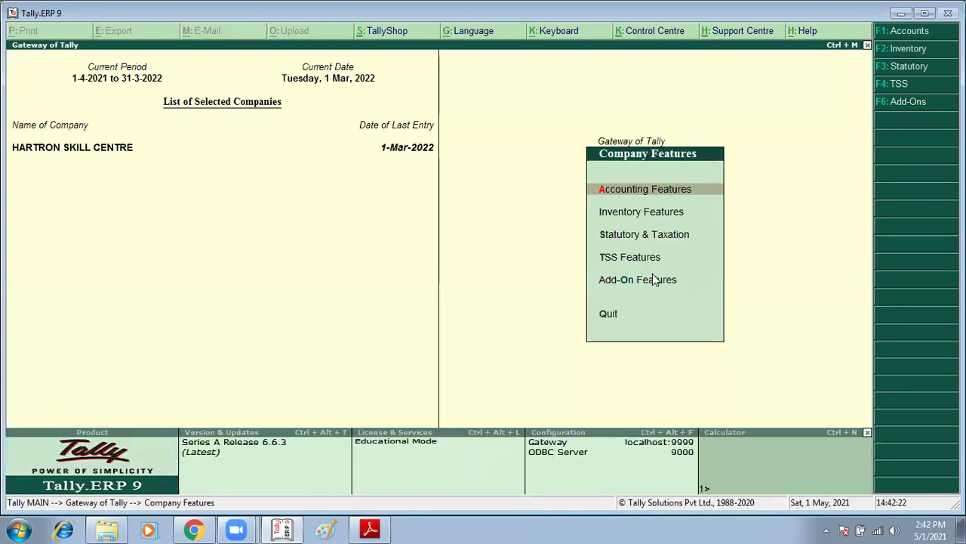
{"action": "key", "text": "Escape"}
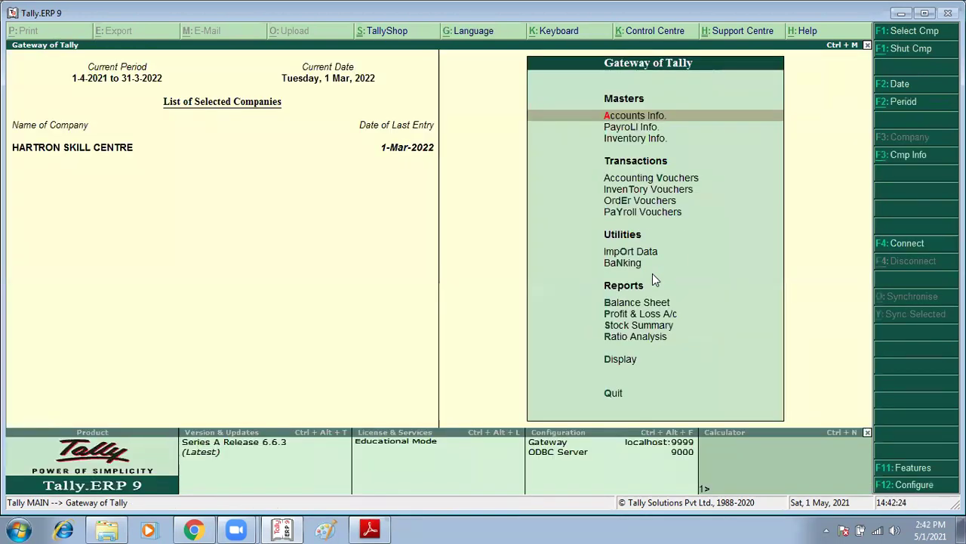
Open Inventory Vouchers from the Gateway of Tally to create an inventory voucher.
{"action": "key", "text": "Down"}
{"action": "key", "text": "Down"}
{"action": "key", "text": "Down"}
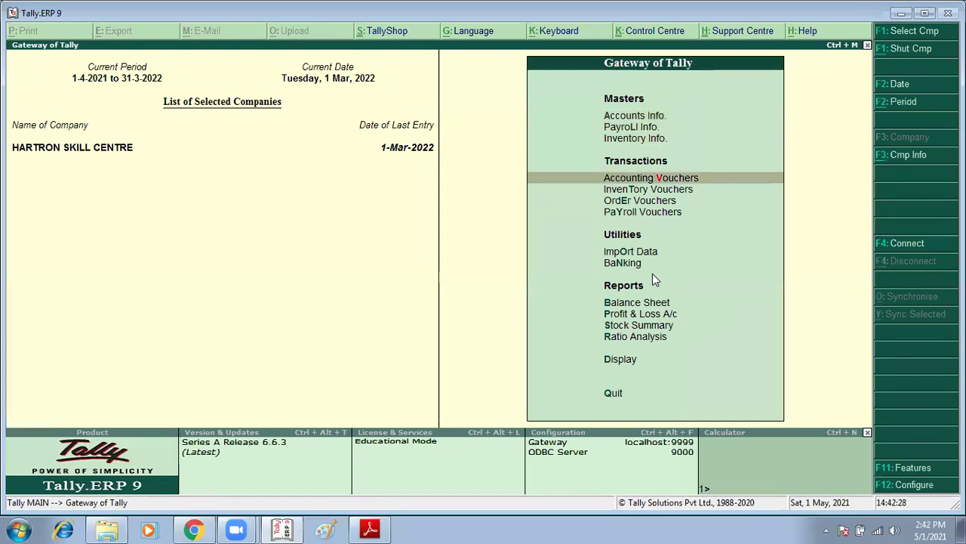
{"action": "key", "text": "Down"}
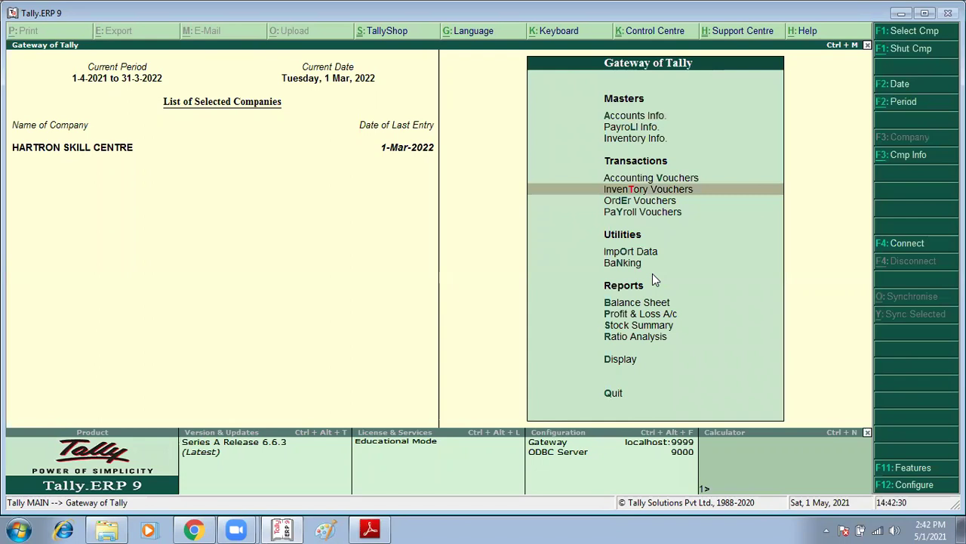
{"action": "key", "text": "Return"}
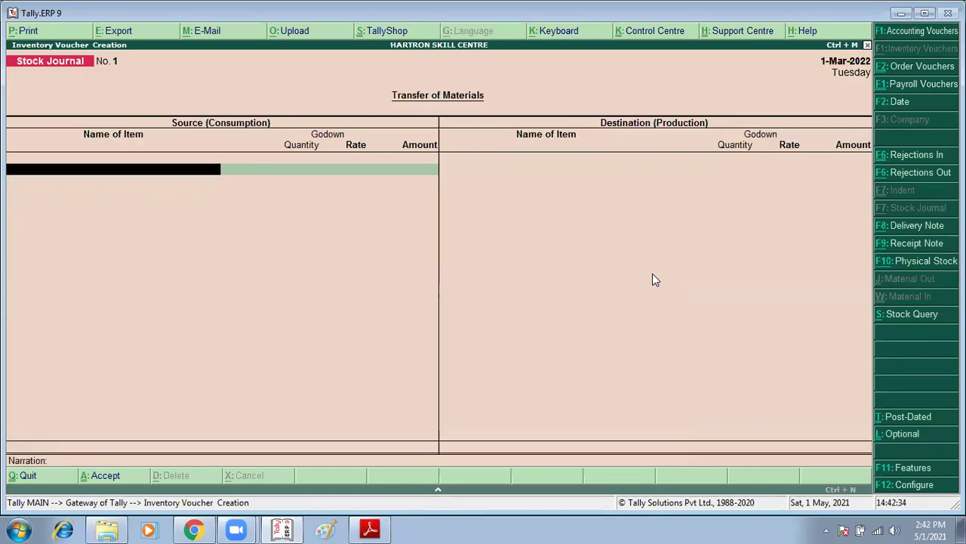
Switch to the assignments PDF and examine the supplier, order number and godown in the first Session-17 purchase order task.
{"action": "key", "text": "alt+Tab"}
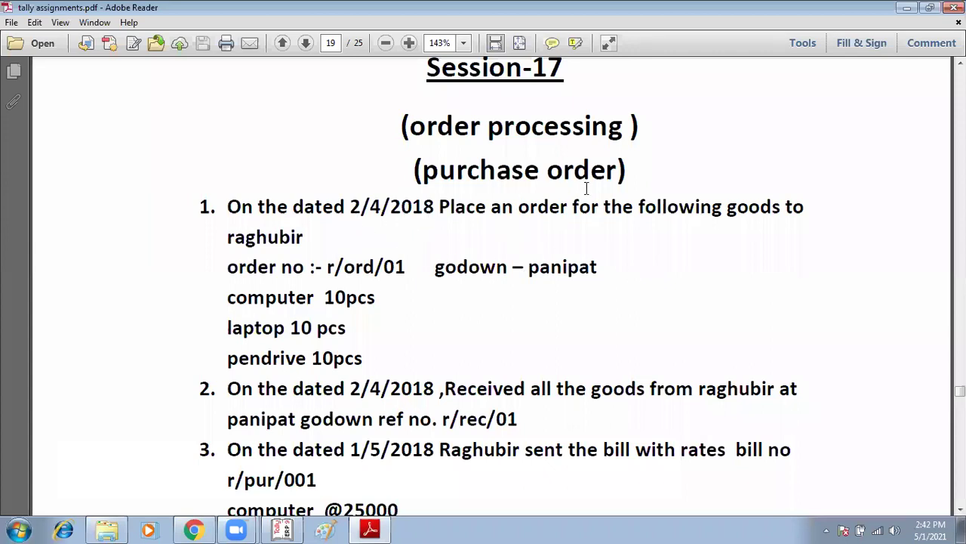
{"action": "left_click_drag", "start_coordinate": [230, 236], "coordinate": [314, 243]}
{"action": "left_click_drag", "start_coordinate": [231, 273], "coordinate": [397, 280]}
{"action": "left_click_drag", "start_coordinate": [510, 268], "coordinate": [612, 264]}
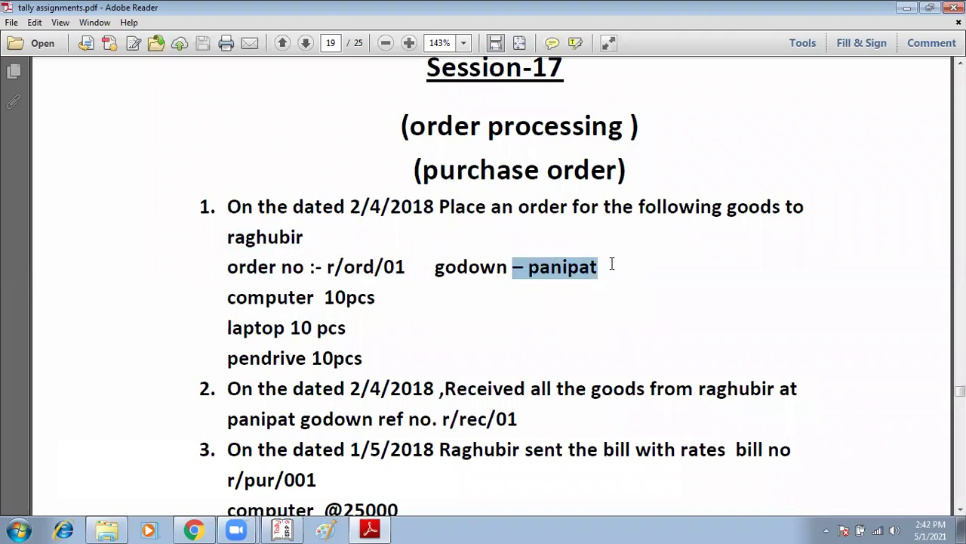
Examine the first Session-17 task's goods and quantities, then recheck its order date, supplier, order number and godown.
{"action": "left_click", "coordinate": [241, 297]}
{"action": "left_click_drag", "start_coordinate": [223, 300], "coordinate": [314, 302]}
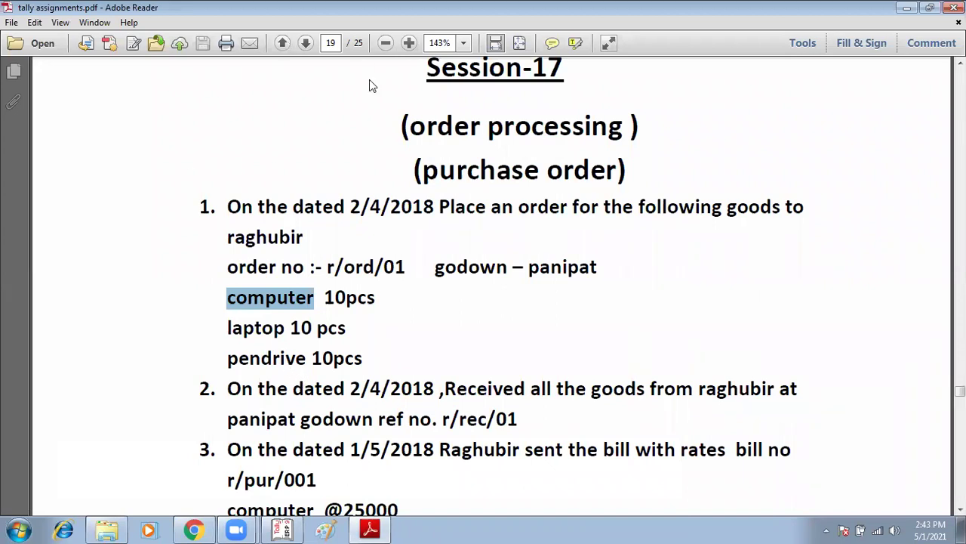
{"action": "left_click", "coordinate": [434, 267]}
{"action": "scroll", "coordinate": [435, 266], "scroll_direction": "down", "scroll_amount": 2}
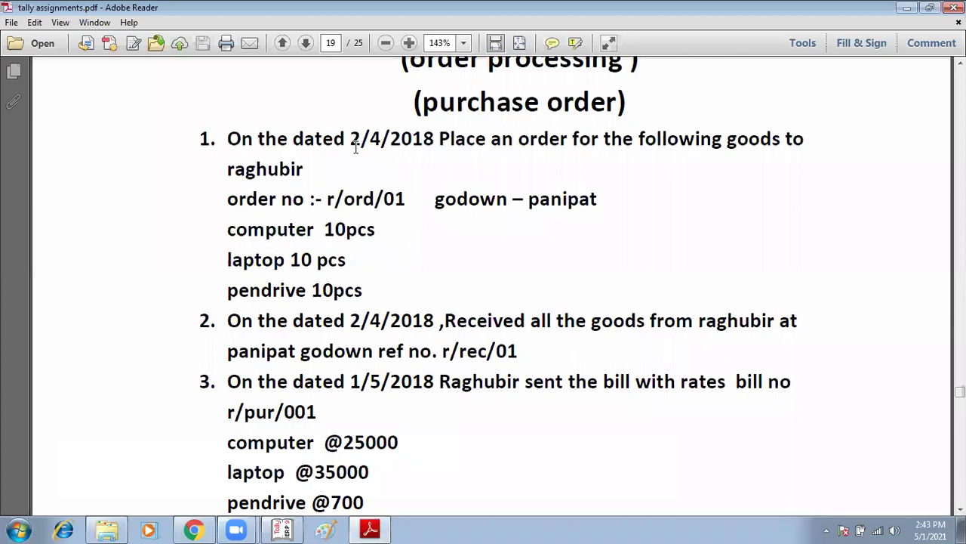
{"action": "left_click_drag", "start_coordinate": [360, 139], "coordinate": [417, 136]}
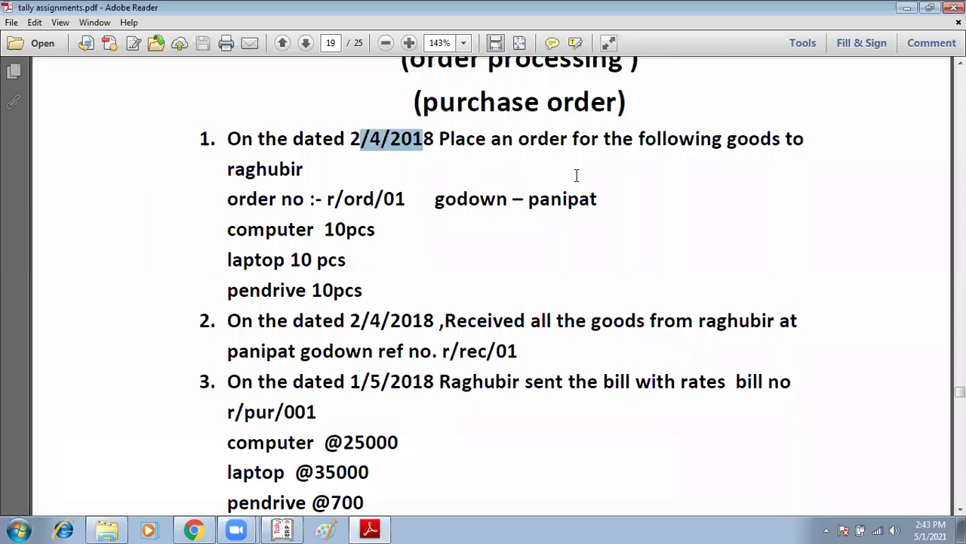
{"action": "left_click_drag", "start_coordinate": [244, 169], "coordinate": [288, 167]}
{"action": "left_click_drag", "start_coordinate": [228, 198], "coordinate": [365, 200]}
{"action": "left_click_drag", "start_coordinate": [479, 199], "coordinate": [582, 198]}
{"action": "left_click_drag", "start_coordinate": [228, 229], "coordinate": [355, 299]}
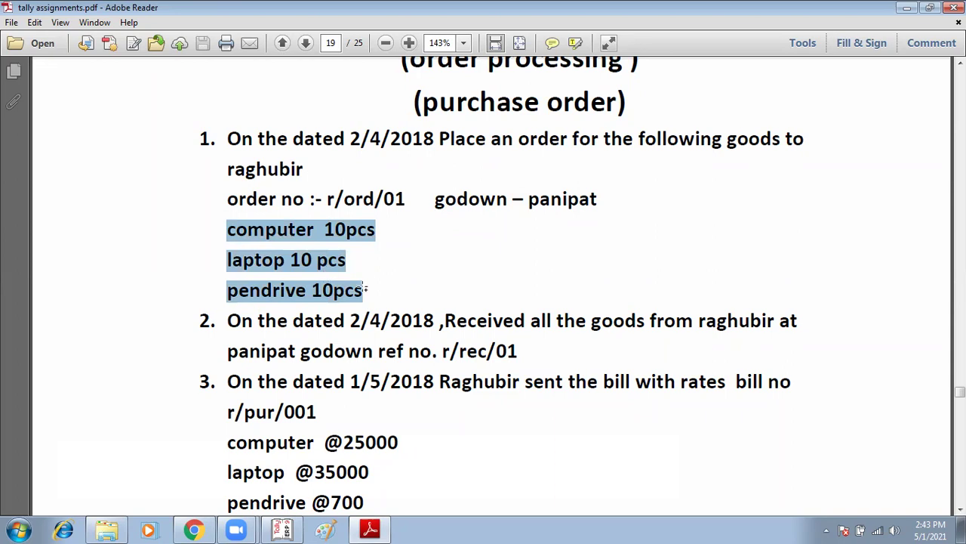
Switch to Tally.ERP 9 and open a new Purchase Order voucher, checking it against the assignments PDF.
{"action": "left_click", "coordinate": [283, 529]}
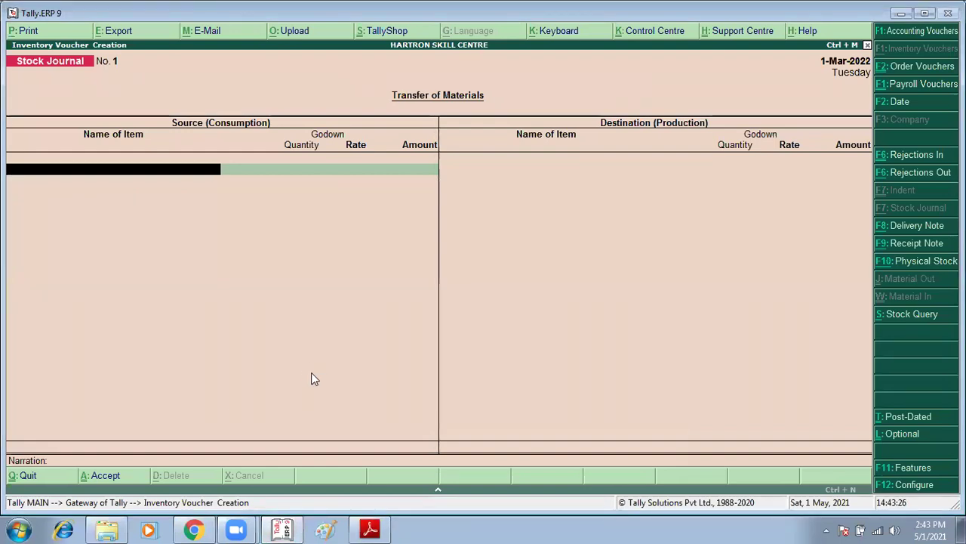
{"action": "key", "text": "alt+F4"}
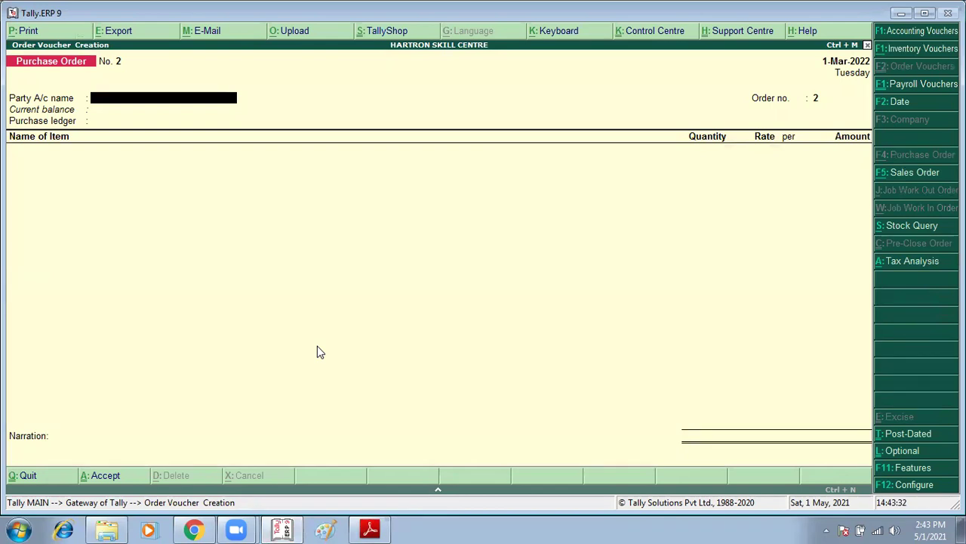
{"action": "key", "text": "alt+Tab"}
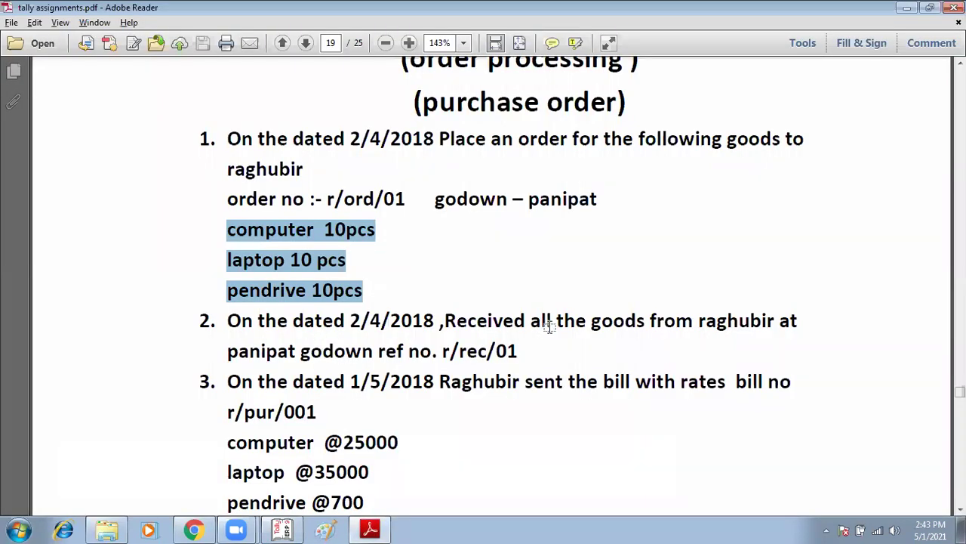
{"action": "key", "text": "alt+Tab"}
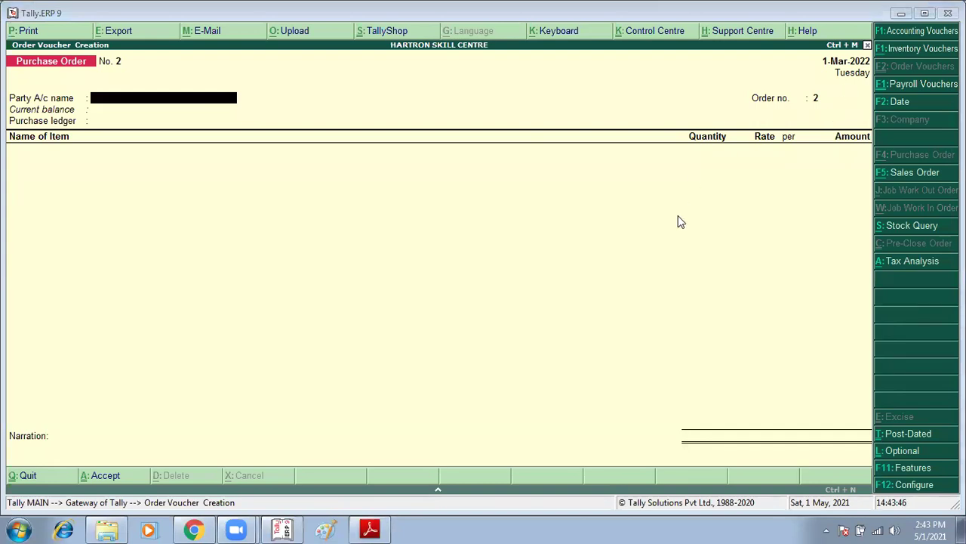
Set the purchase order's voucher date to 2/4.
{"action": "key", "text": "Return"}
{"action": "key", "text": "Return"}
{"action": "key", "text": "F2"}
{"action": "type", "text": "2/4"}
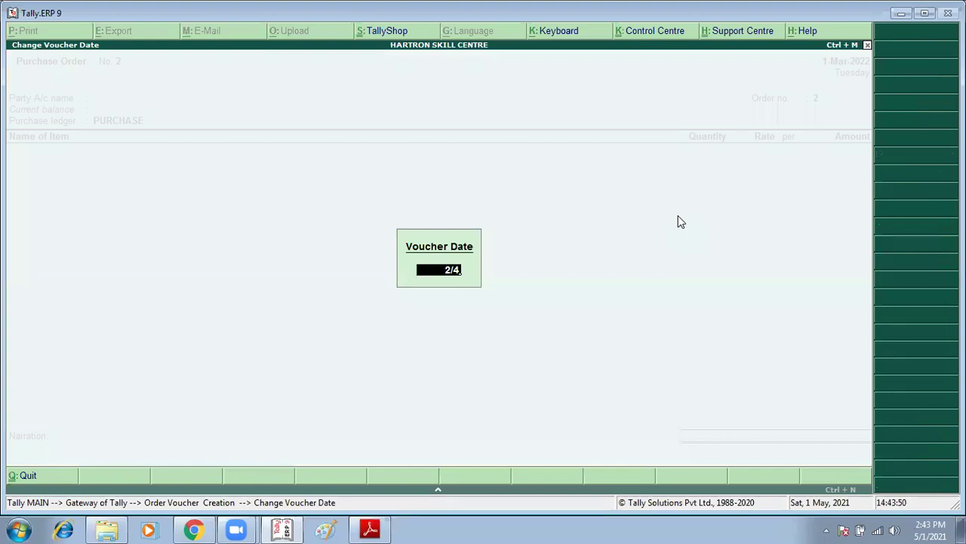
{"action": "key", "text": "Return"}
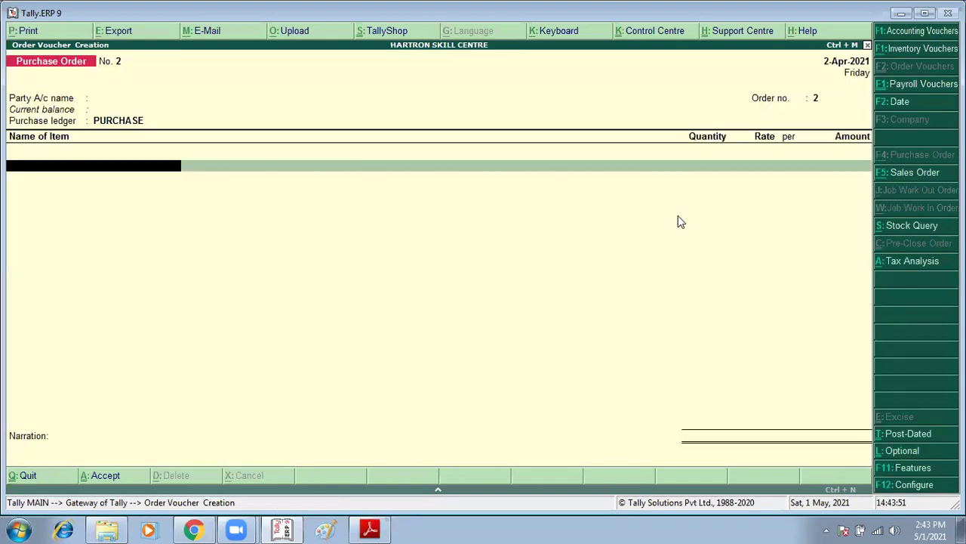
Choose the supplier named in the exercise as the order's party account and accept the default supplier details.
{"action": "key", "text": "BackSpace"}
{"action": "key", "text": "BackSpace"}
{"action": "key", "text": "BackSpace"}
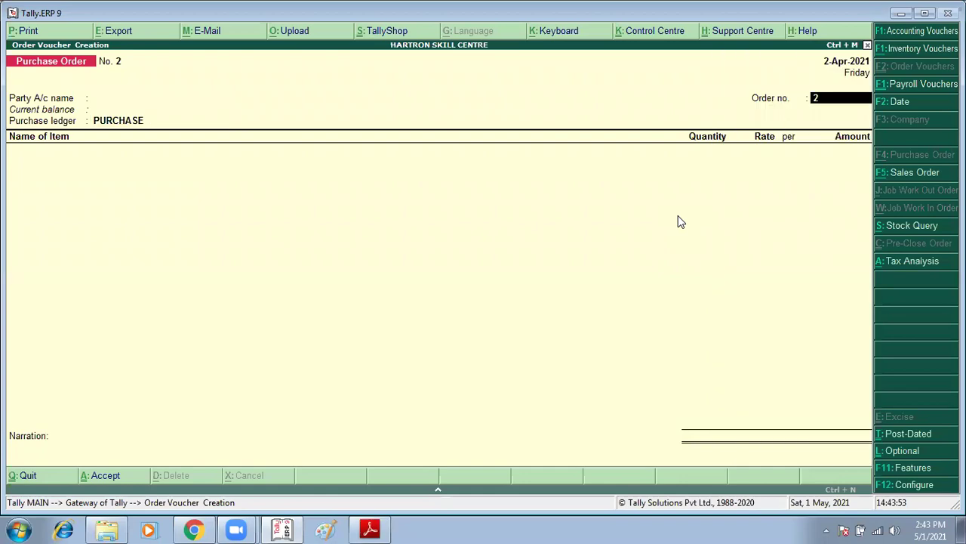
{"action": "key", "text": "alt+Tab"}
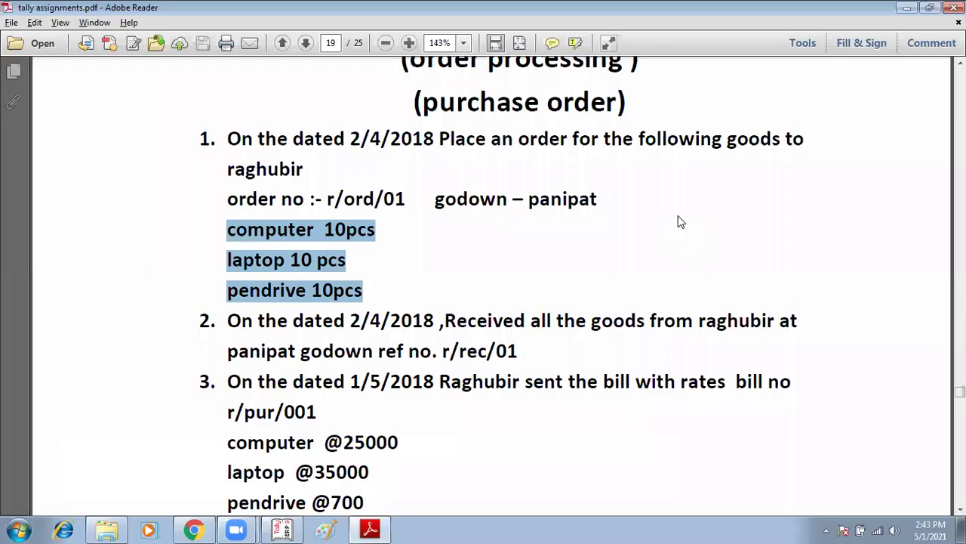
{"action": "key", "text": "alt+Tab"}
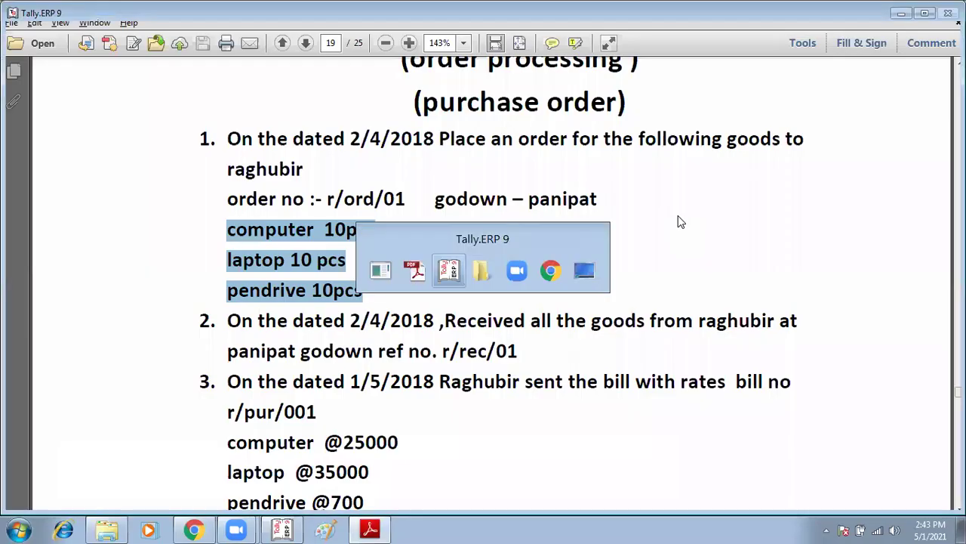
{"action": "type", "text": "RA"}
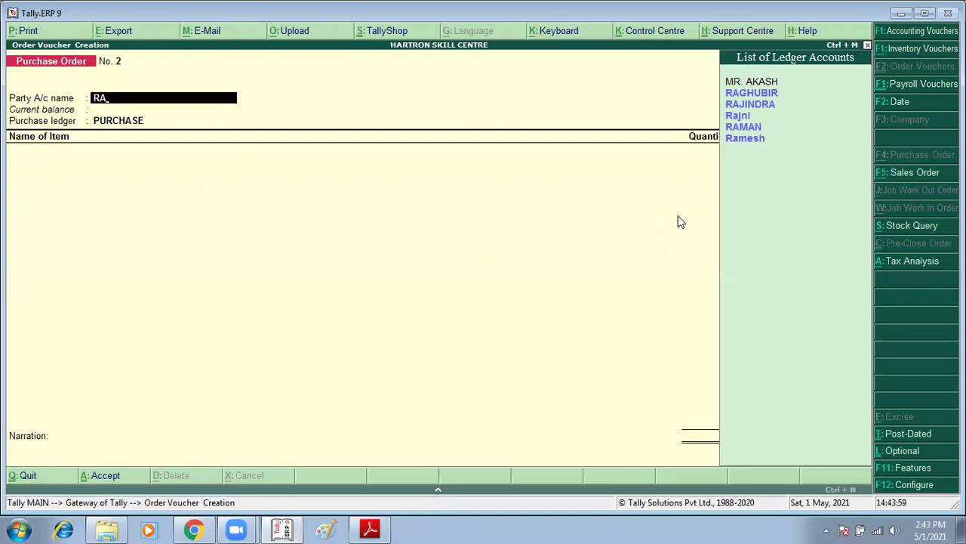
{"action": "key", "text": "Return"}
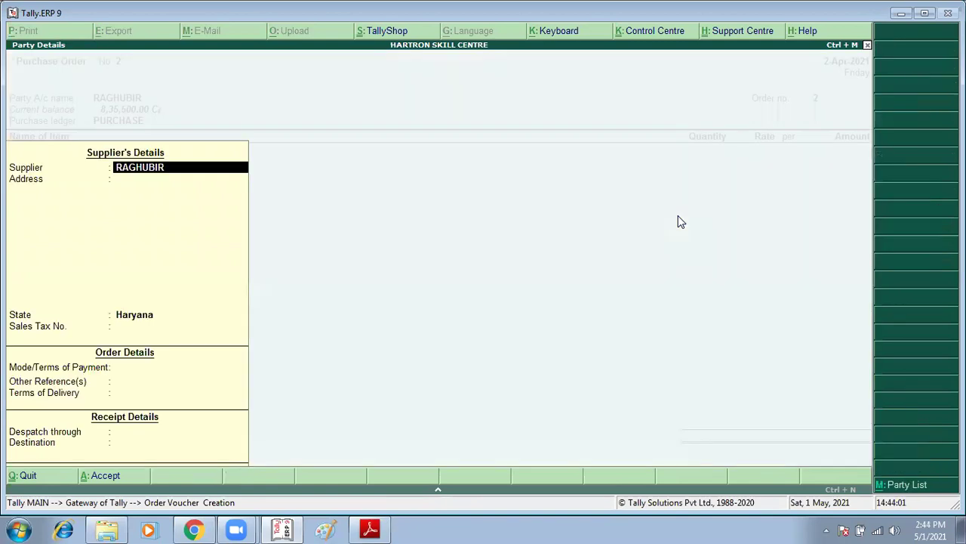
{"action": "key", "text": "ctrl+a"}
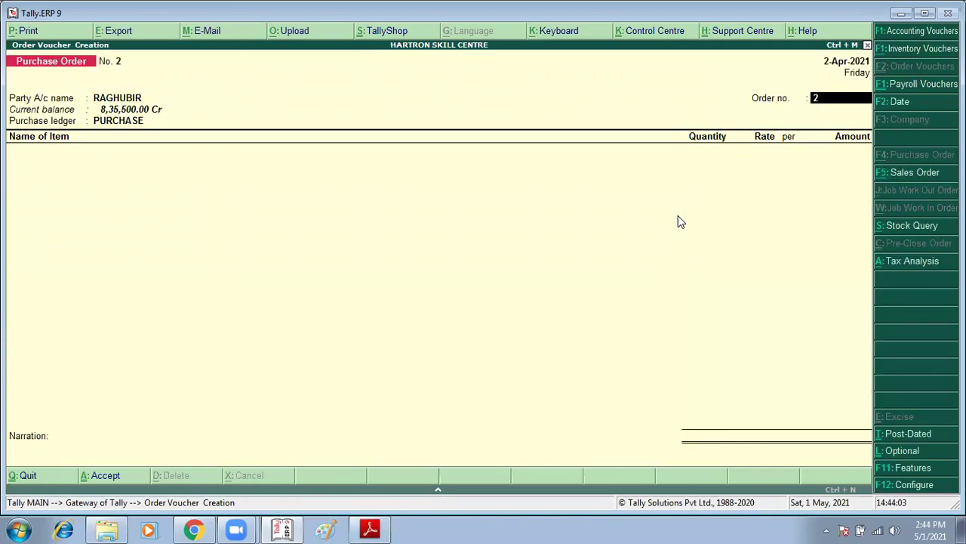
Enter R/ORD/01 as the order number and keep PURCHASE as the purchase ledger.
{"action": "key", "text": "alt+Tab"}
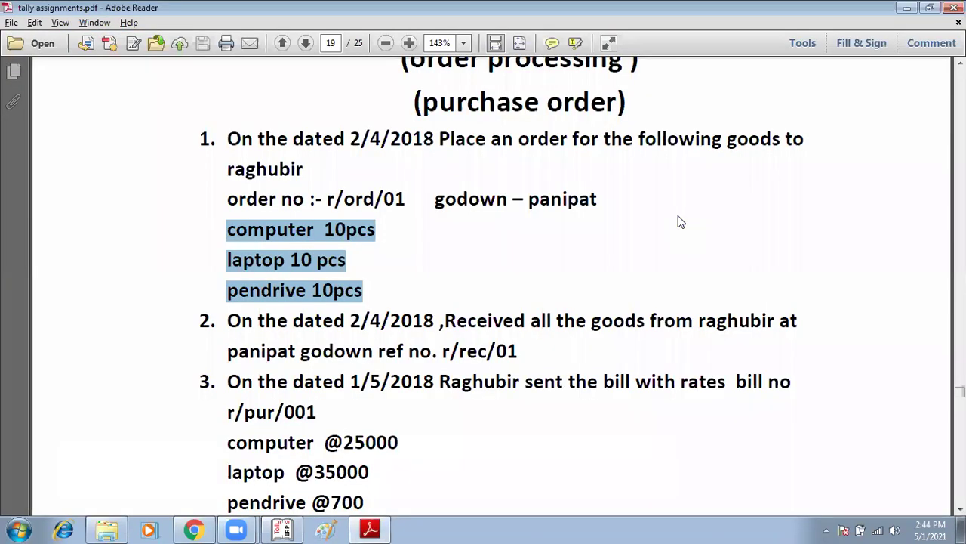
{"action": "key", "text": "alt+Tab"}
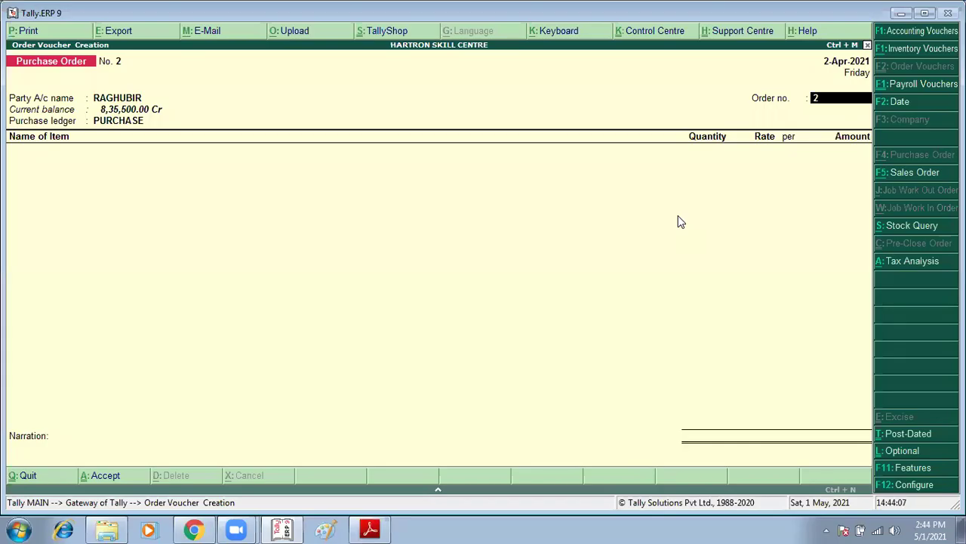
{"action": "type", "text": "R/ORD/01"}
{"action": "key", "text": "Return"}
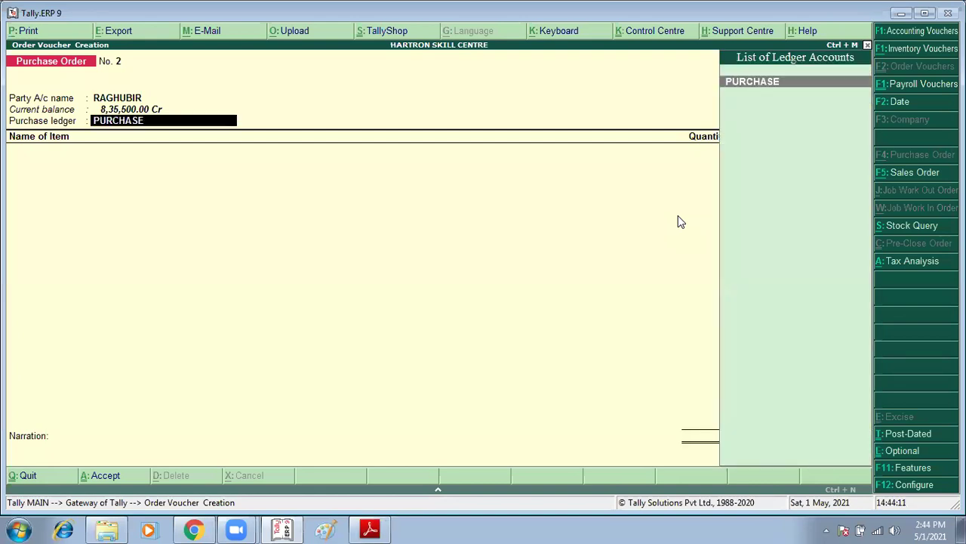
{"action": "key", "text": "Return"}
Add COMPUTER to the order, due on 2-Apr-2021, with a quantity of 10 pcs.
{"action": "key", "text": "alt+Tab"}
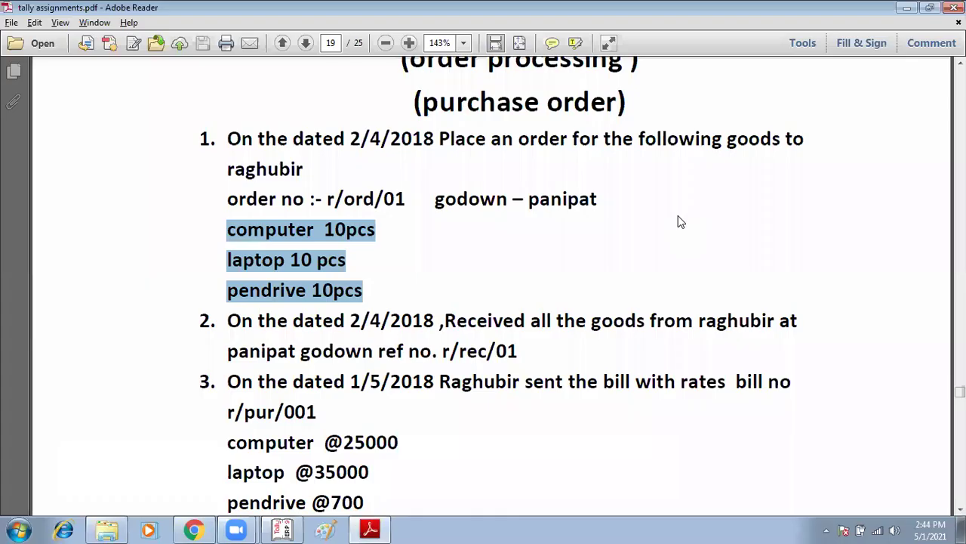
{"action": "key", "text": "alt+Tab"}
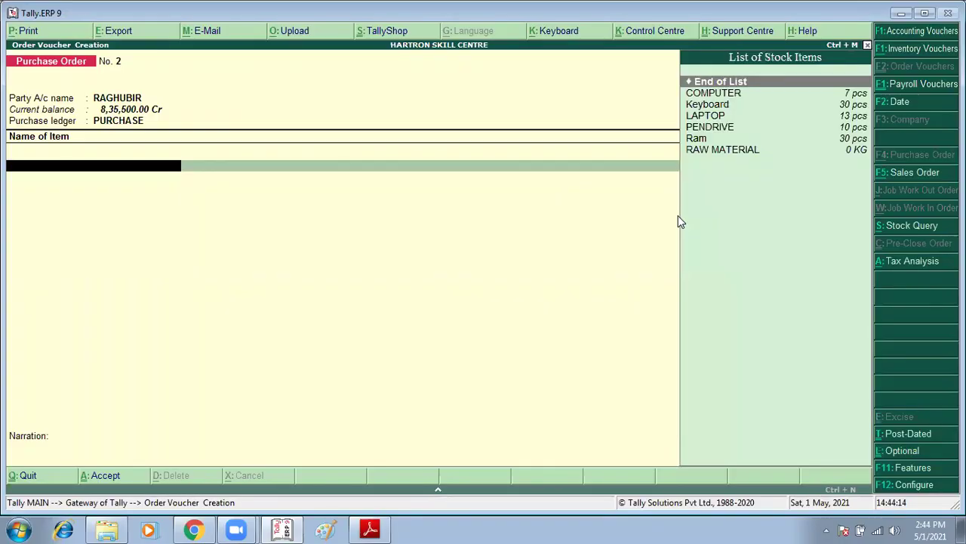
{"action": "type", "text": "C"}
{"action": "key", "text": "Return"}
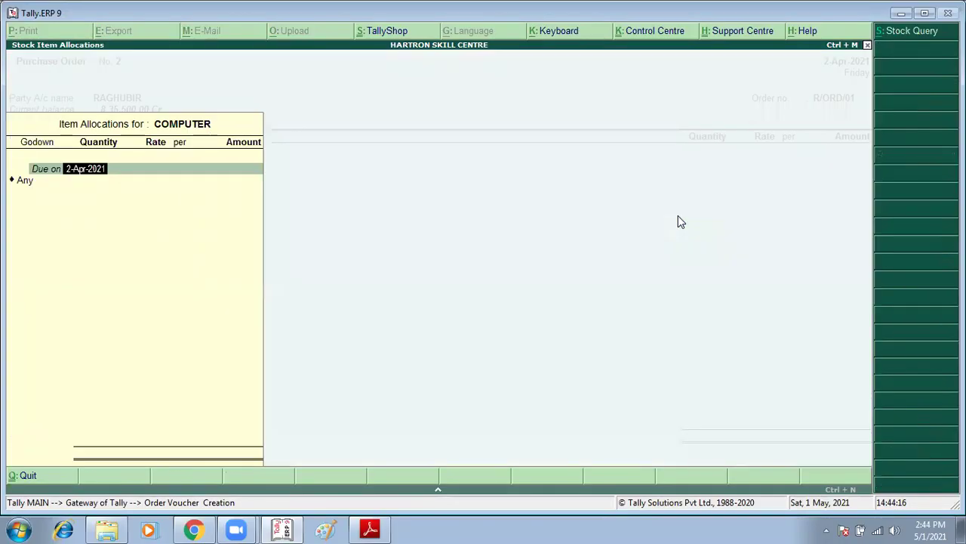
{"action": "key", "text": "Return"}
{"action": "key", "text": "Return"}
{"action": "type", "text": "10"}
{"action": "key", "text": "Return"}
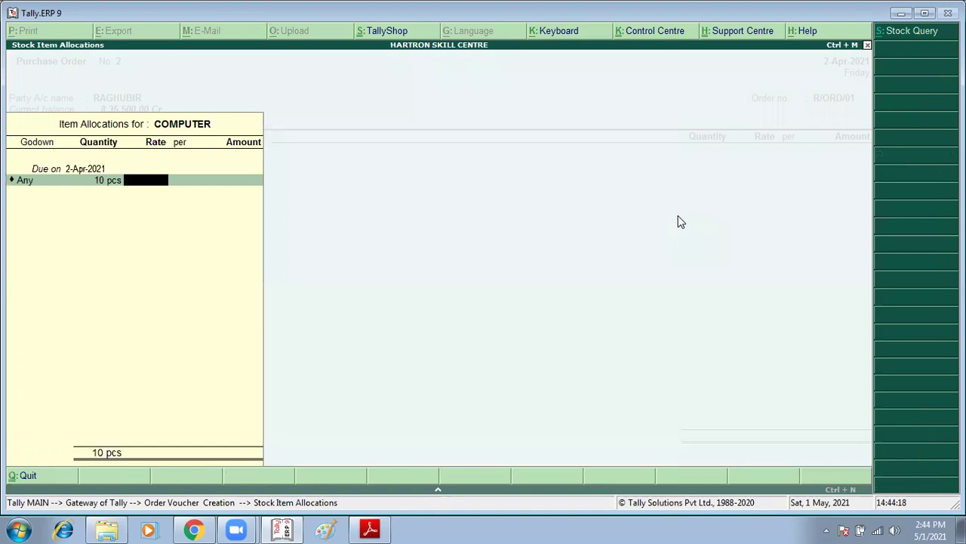
Change the godown of the COMPUTER allocation to PANIPAT.
{"action": "key", "text": "BackSpace"}
{"action": "key", "text": "BackSpace"}
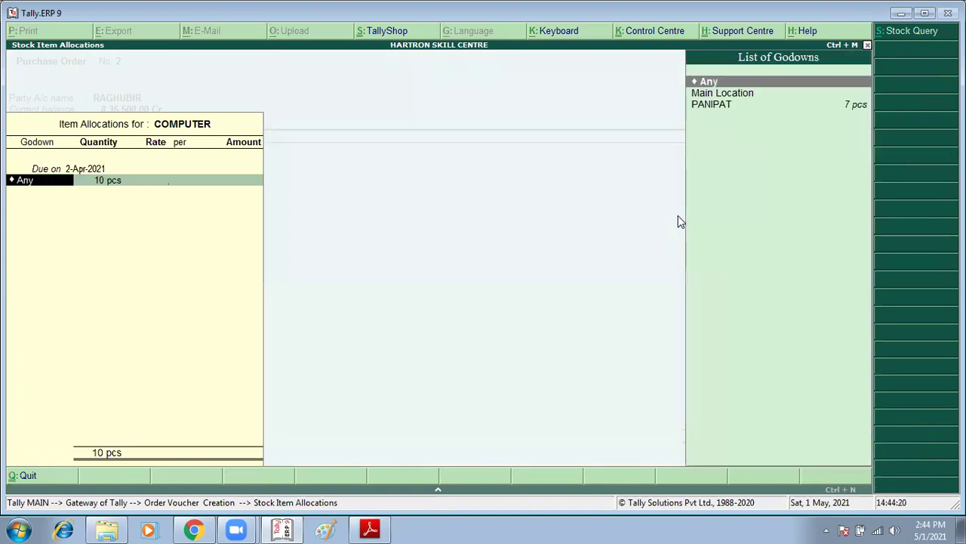
{"action": "key", "text": "Down"}
{"action": "key", "text": "Down"}
{"action": "key", "text": "Return"}
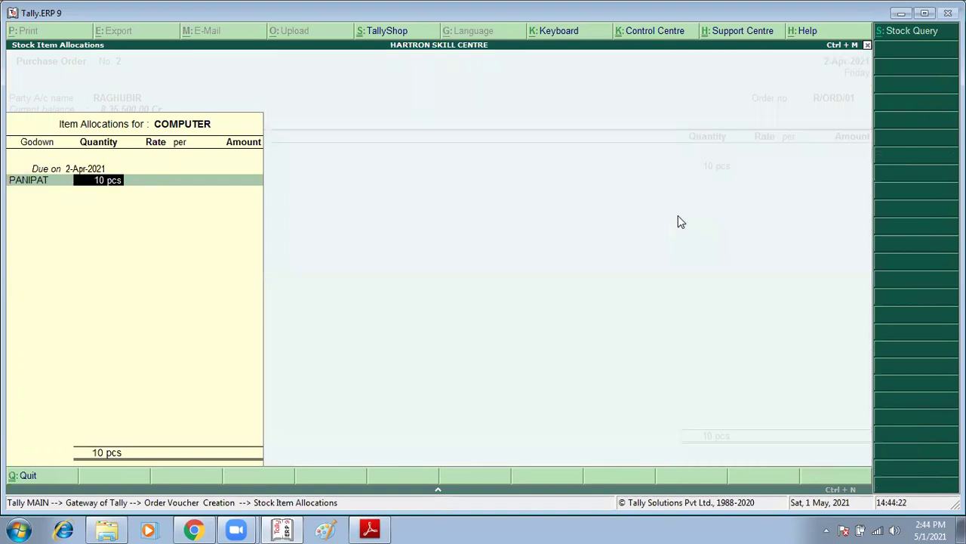
{"action": "key", "text": "Return"}
{"action": "key", "text": "BackSpace"}
{"action": "key", "text": "BackSpace"}
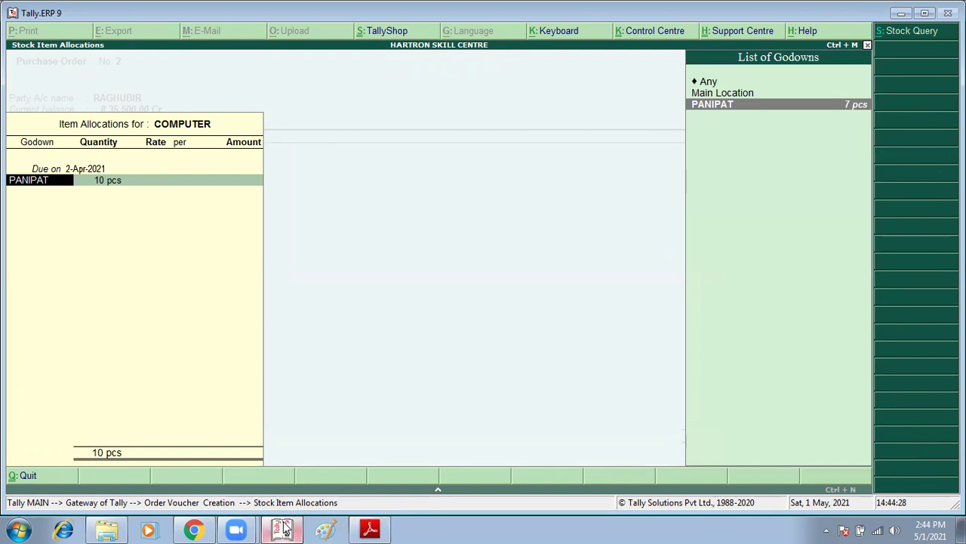
Switch to the assignments PDF, look over the tasks around the Session-17 heading, and return to Tally.ERP 9.
{"action": "mouse_move", "coordinate": [285, 529]}
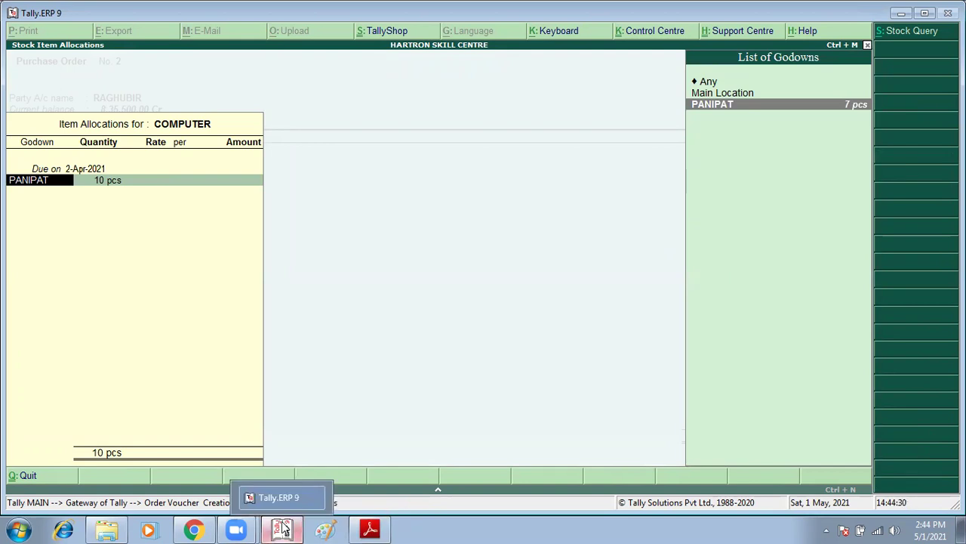
{"action": "left_click", "coordinate": [370, 529]}
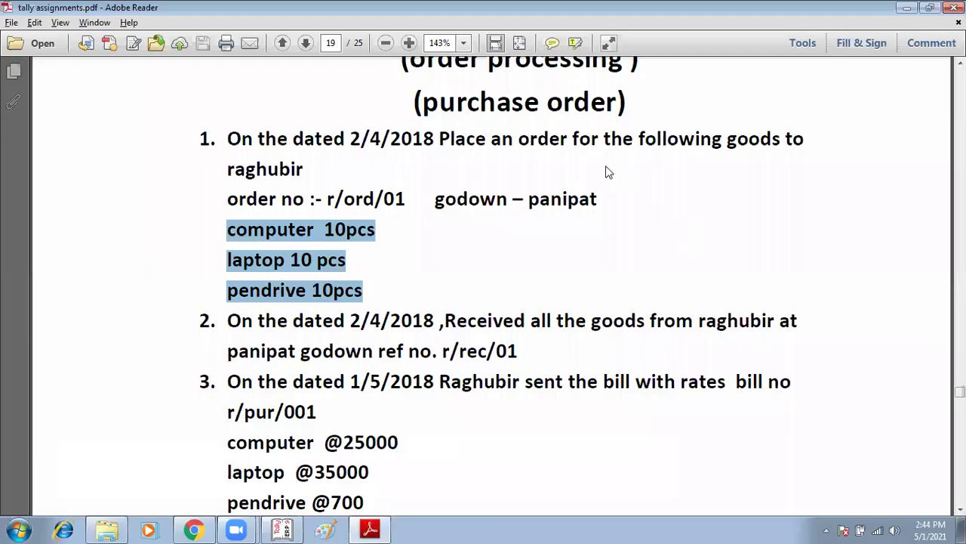
{"action": "scroll", "coordinate": [605, 178], "scroll_direction": "up", "scroll_amount": 9}
{"action": "scroll", "coordinate": [604, 182], "scroll_direction": "down", "scroll_amount": 3}
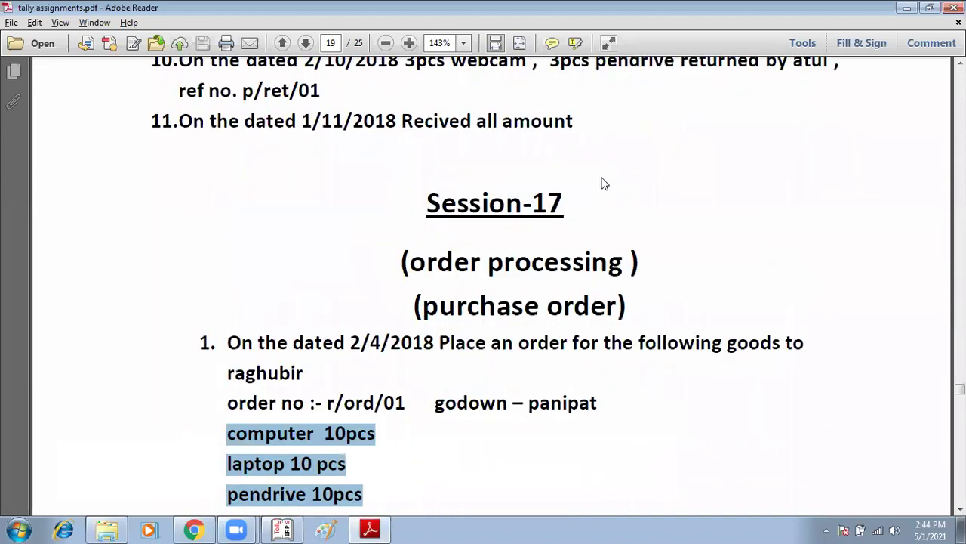
{"action": "scroll", "coordinate": [604, 183], "scroll_direction": "up", "scroll_amount": 5}
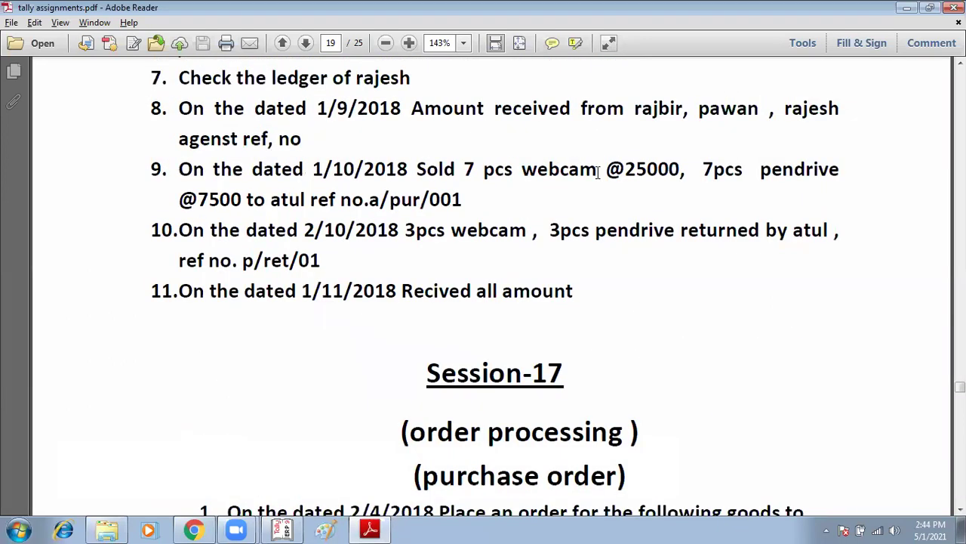
{"action": "scroll", "coordinate": [453, 373], "scroll_direction": "down", "scroll_amount": 3}
{"action": "scroll", "coordinate": [455, 375], "scroll_direction": "down", "scroll_amount": 5}
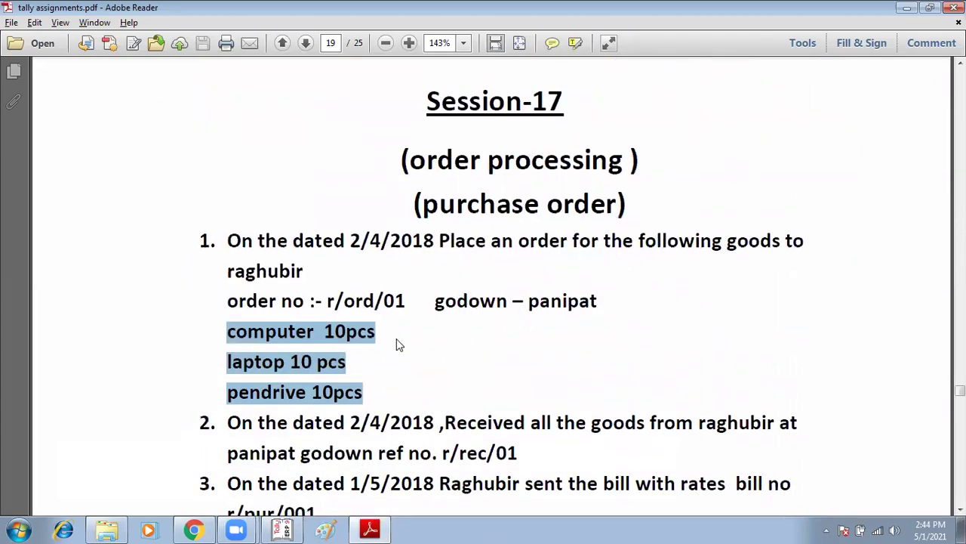
{"action": "left_click", "coordinate": [284, 530]}
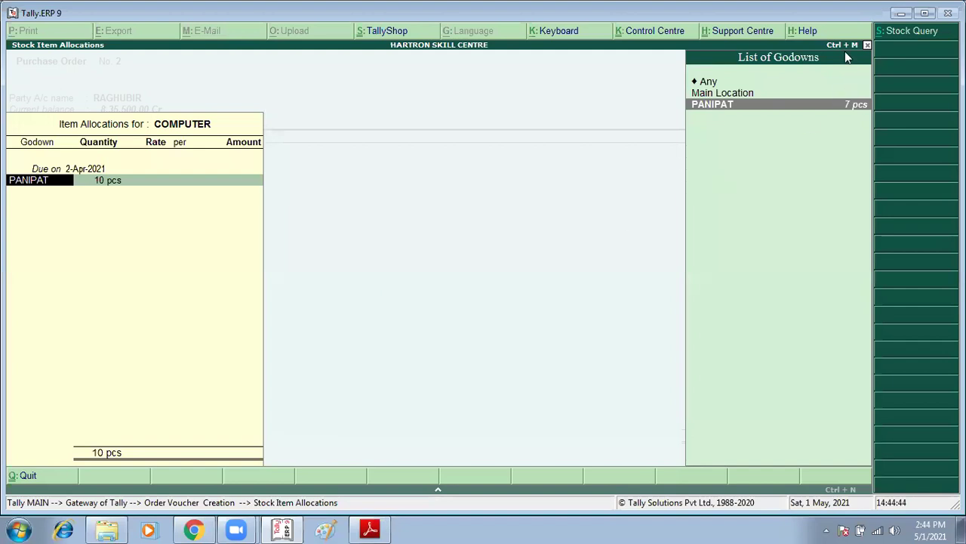
Accept the COMPUTER allocation of 10 pcs at PANIPAT, leaving the rate and amount blank.
{"action": "key", "text": "Return"}
{"action": "key", "text": "Return"}
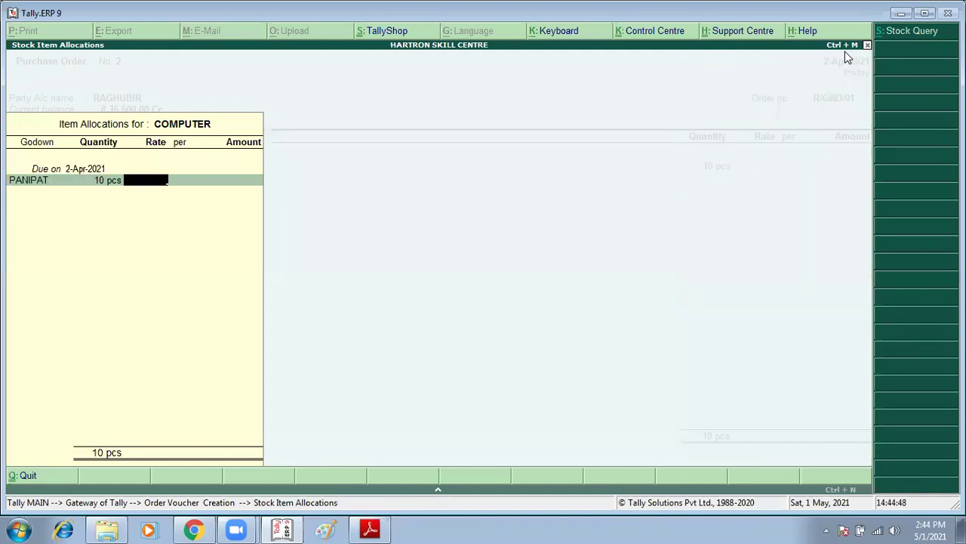
{"action": "key", "text": "Return"}
{"action": "key", "text": "Return"}
{"action": "key", "text": "Return"}
{"action": "key", "text": "Return"}
Add LAPTOP to the order with 10 pcs at the PANIPAT godown, leaving the rate and amount blank.
{"action": "type", "text": "LA"}
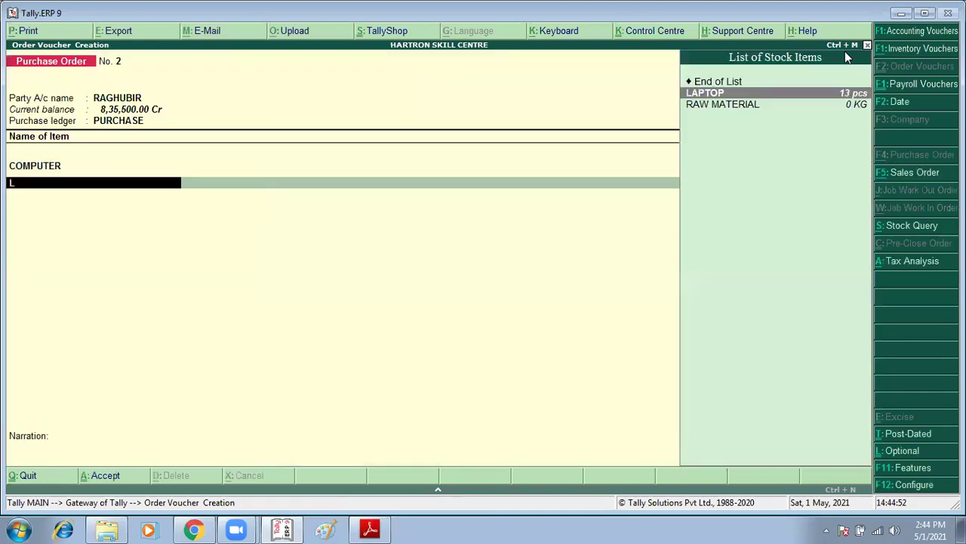
{"action": "key", "text": "Return"}
{"action": "key", "text": "Return"}
{"action": "key", "text": "Down"}
{"action": "key", "text": "Down"}
{"action": "key", "text": "Return"}
{"action": "type", "text": "10"}
{"action": "key", "text": "Return"}
{"action": "key", "text": "Return"}
{"action": "key", "text": "Return"}
{"action": "key", "text": "Return"}
{"action": "key", "text": "Return"}
{"action": "key", "text": "Return"}
{"action": "key", "text": "Return"}
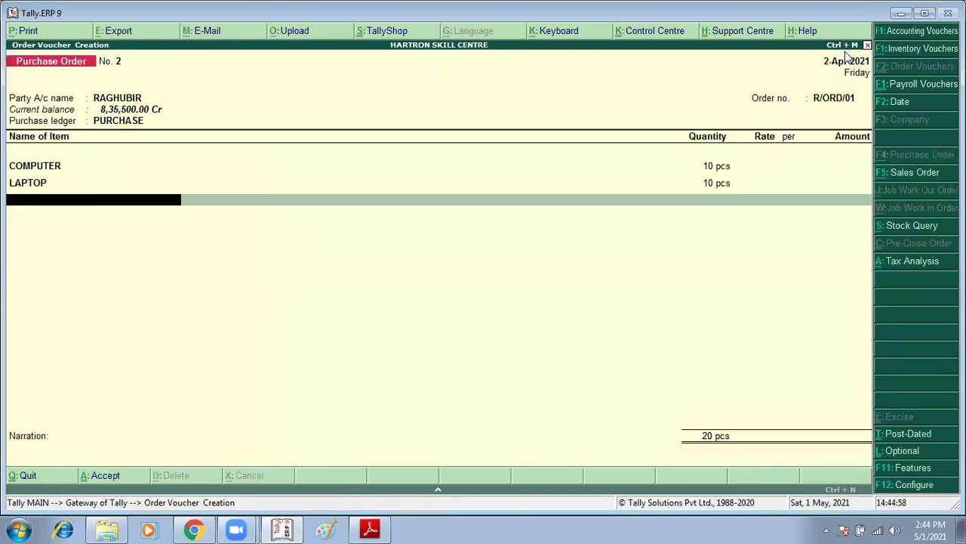
Check the goods in the assignments PDF and add PENDRIVE with 10 pcs at the PANIPAT godown, leaving the rate and amount blank.
{"action": "key", "text": "alt+Tab"}
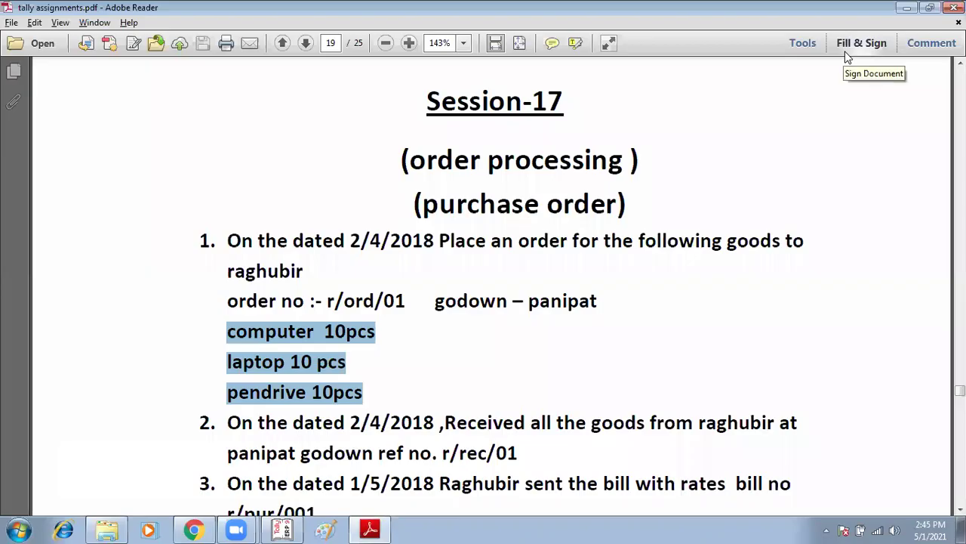
{"action": "key", "text": "alt+Tab"}
{"action": "type", "text": "PE"}
{"action": "key", "text": "Return"}
{"action": "key", "text": "Return"}
{"action": "type", "text": "PANIPAT"}
{"action": "key", "text": "Return"}
{"action": "type", "text": "10"}
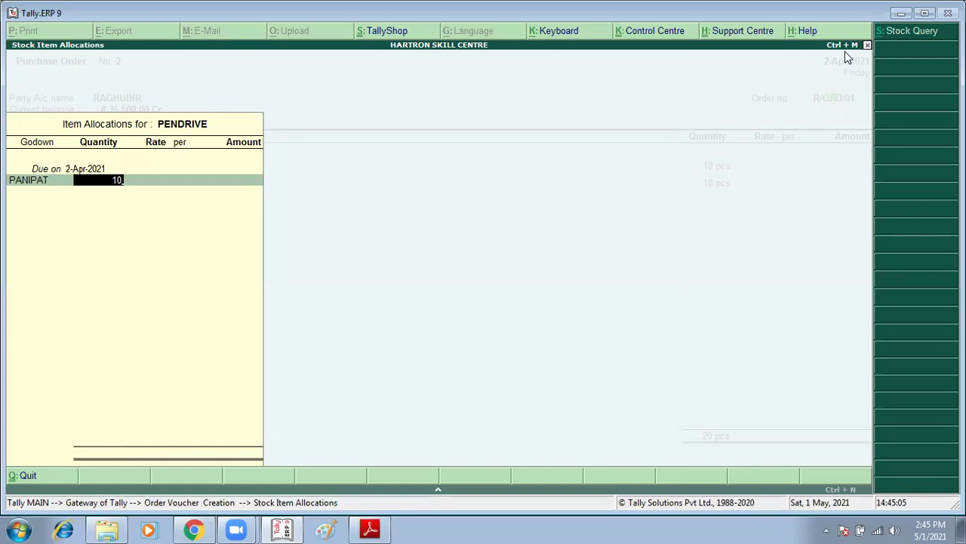
{"action": "key", "text": "Return"}
{"action": "key", "text": "Return"}
{"action": "key", "text": "Return"}
{"action": "key", "text": "Return"}
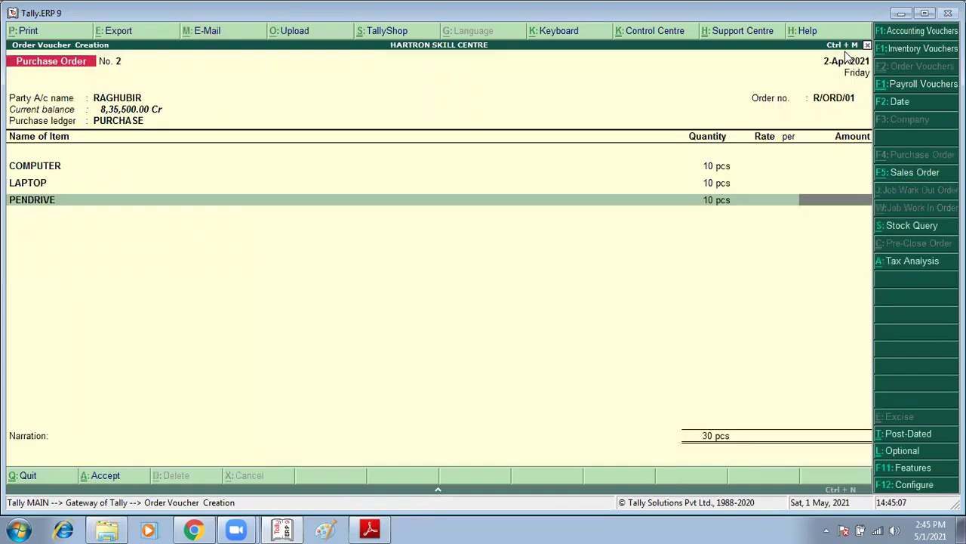
End the item list of the purchase order, leave the narration blank and accept the voucher.
{"action": "key", "text": "Return"}
{"action": "key", "text": "Return"}
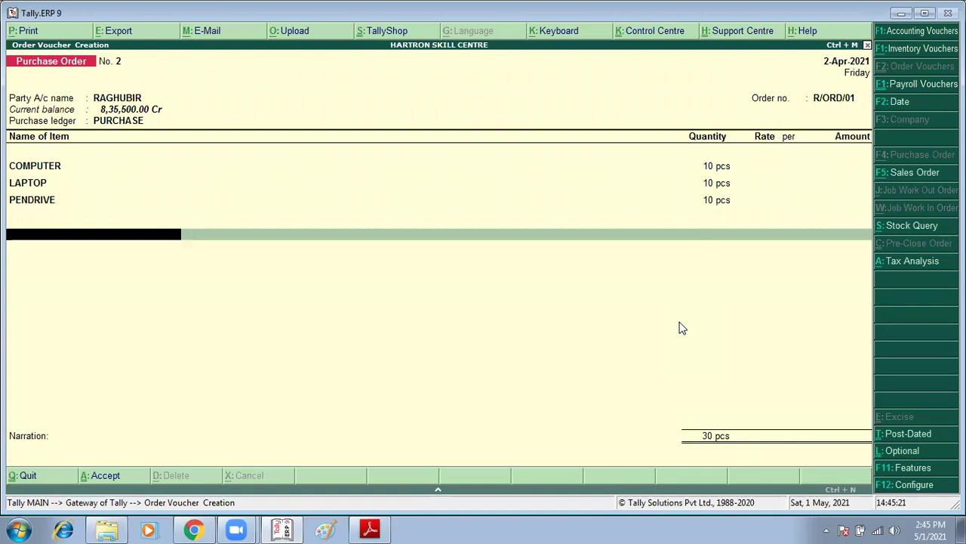
{"action": "key", "text": "Return"}
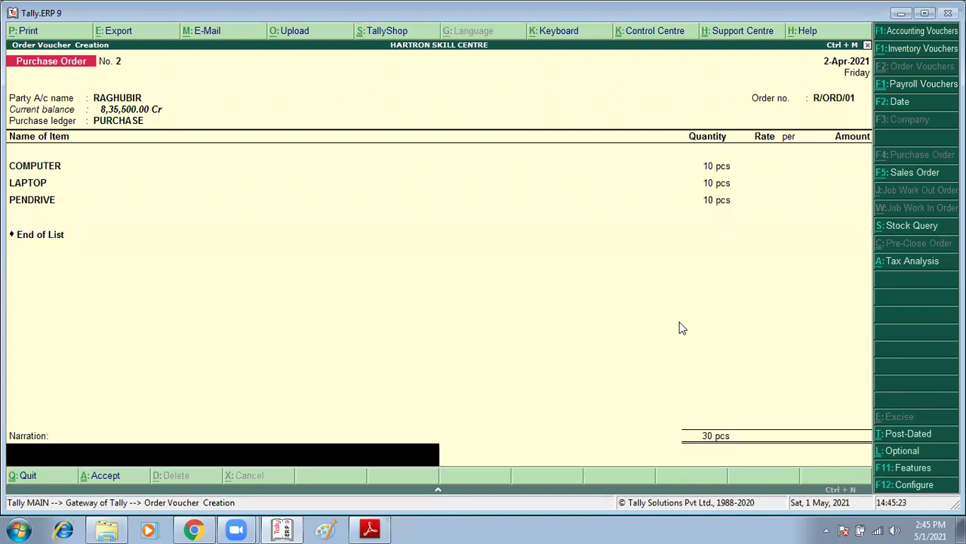
{"action": "key", "text": "Return"}
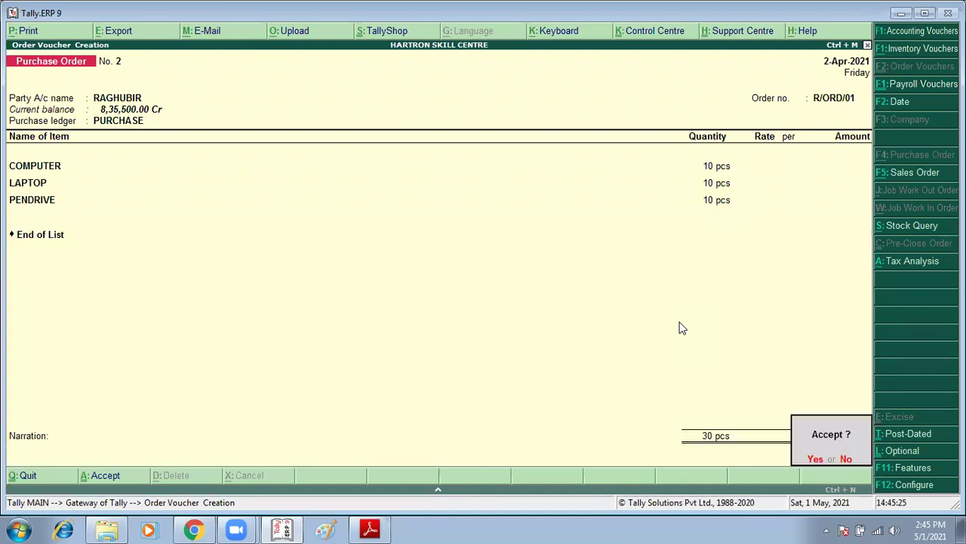
{"action": "key", "text": "Return"}
Read the Session-17 goods receipt task in the assignments PDF and open a new Receipt Note voucher in Tally.ERP 9.
{"action": "key", "text": "alt+F7"}
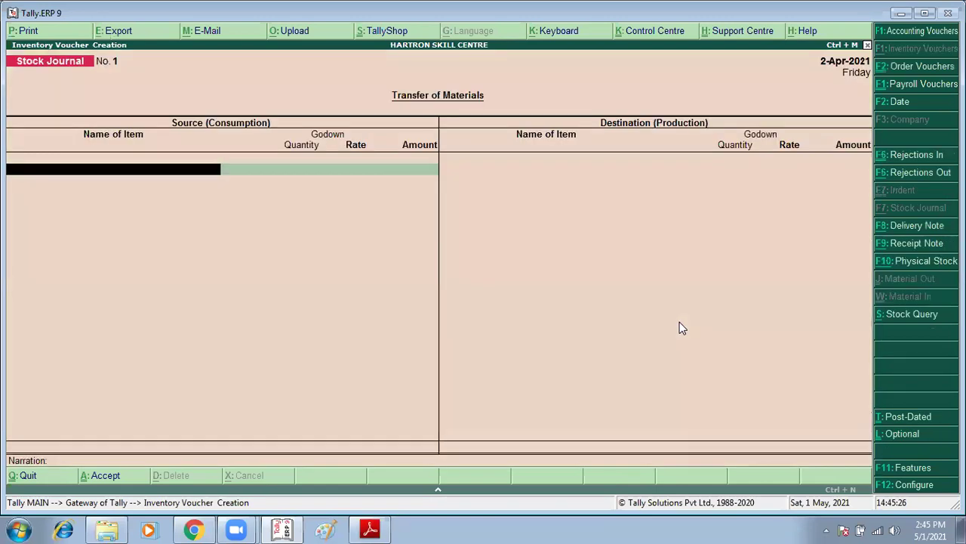
{"action": "key", "text": "alt+Tab"}
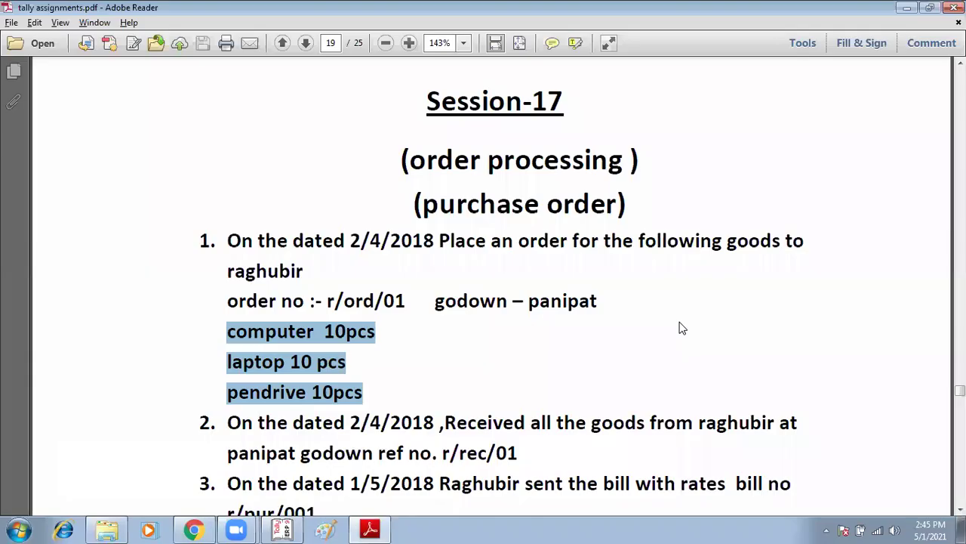
{"action": "scroll", "coordinate": [521, 385], "scroll_direction": "down", "scroll_amount": 4}
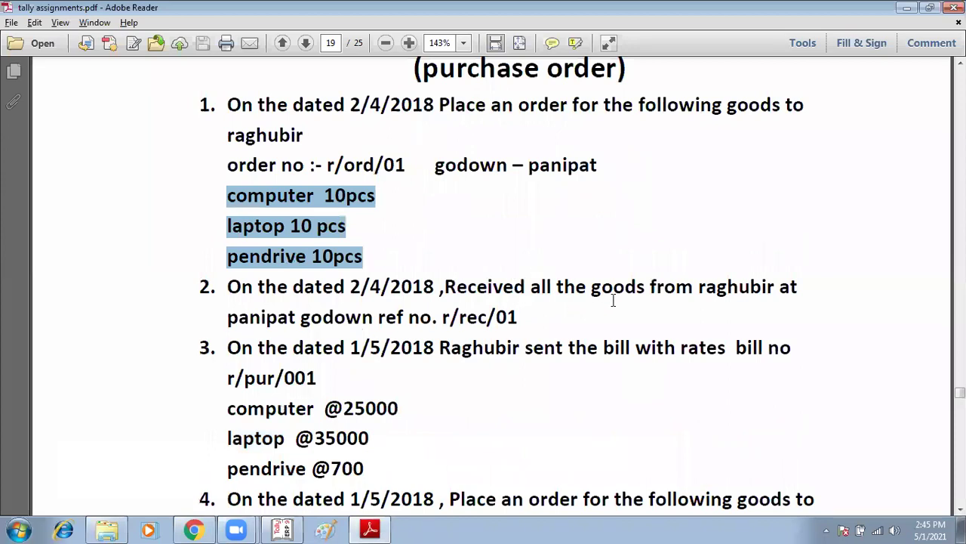
{"action": "scroll", "coordinate": [467, 308], "scroll_direction": "down", "scroll_amount": 1}
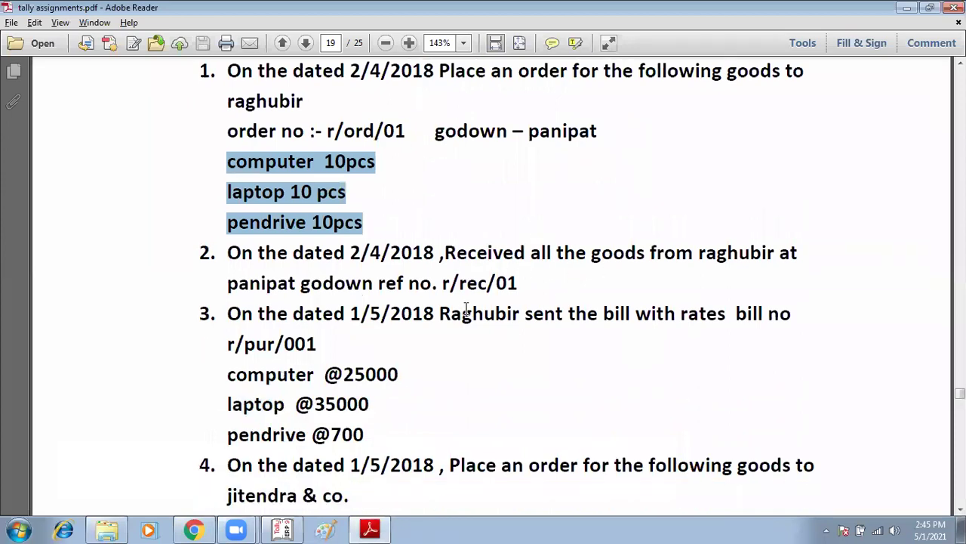
{"action": "key", "text": "alt+Tab"}
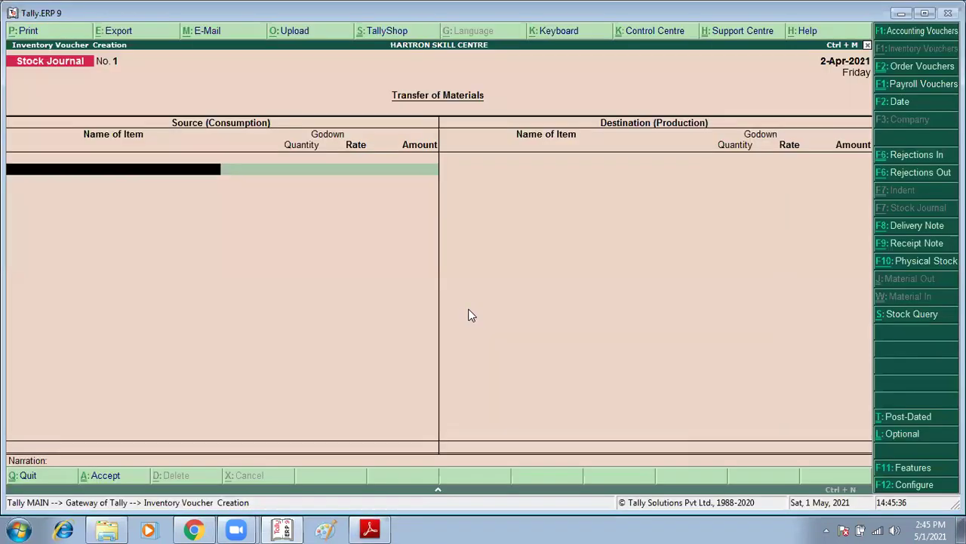
{"action": "key", "text": "F9"}
{"action": "key", "text": "alt+Tab"}
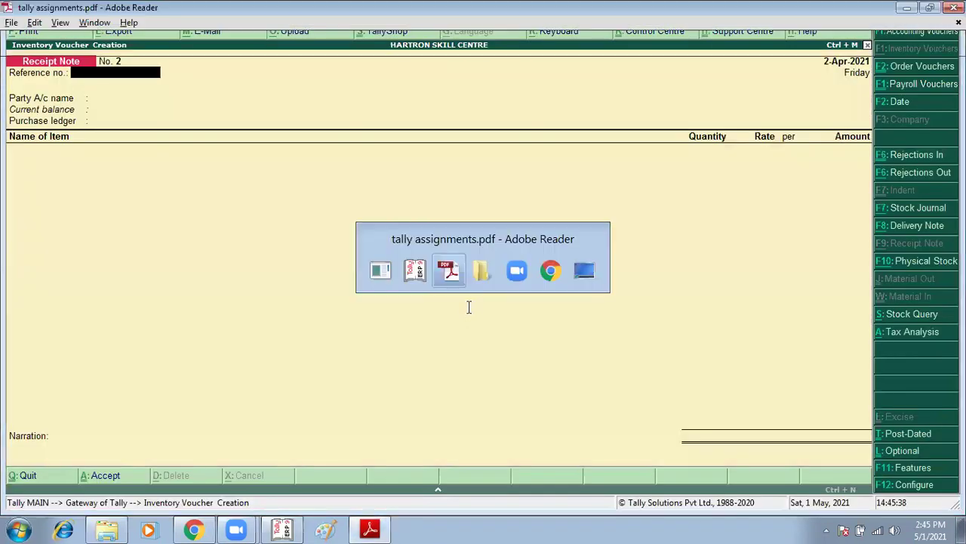
{"action": "key", "text": "alt+Tab"}
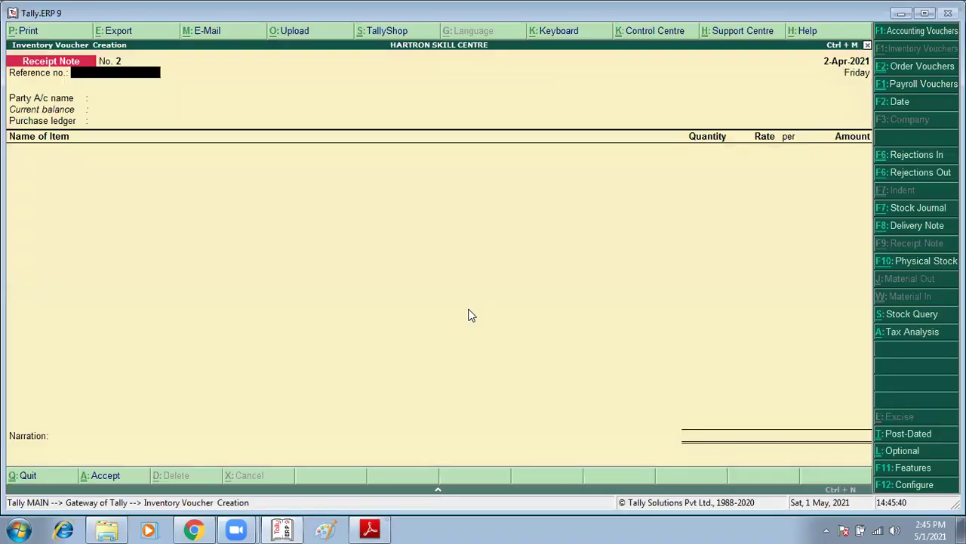
Set the receipt note's date to 2/4 and enter the reference number R/REC/01 given in the assignments PDF.
{"action": "key", "text": "F2"}
{"action": "type", "text": "2/4"}
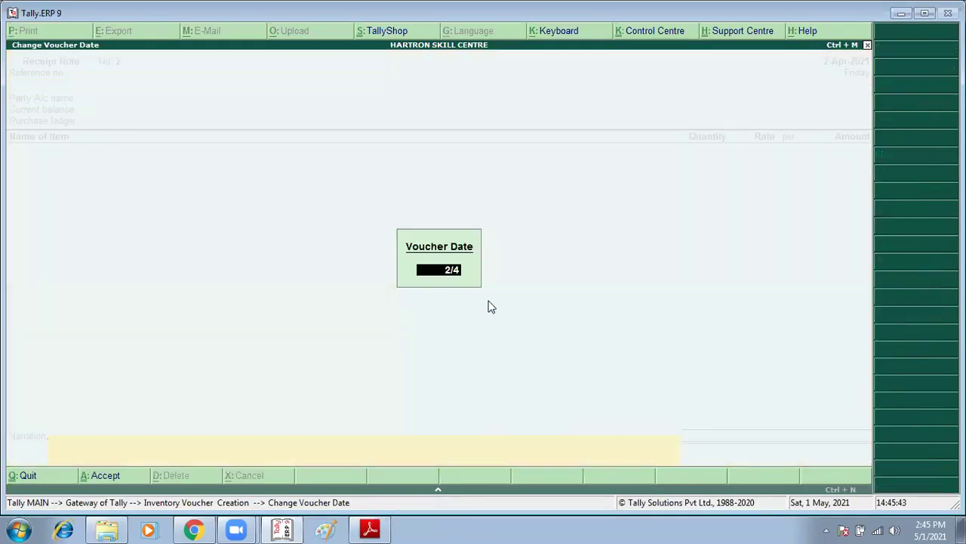
{"action": "key", "text": "Return"}
{"action": "key", "text": "alt+Tab"}
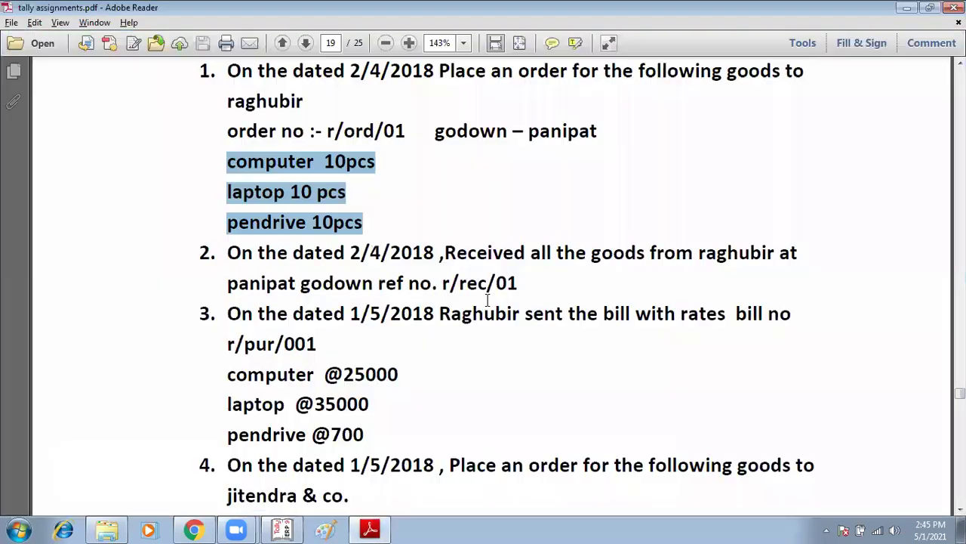
{"action": "key", "text": "alt+Tab"}
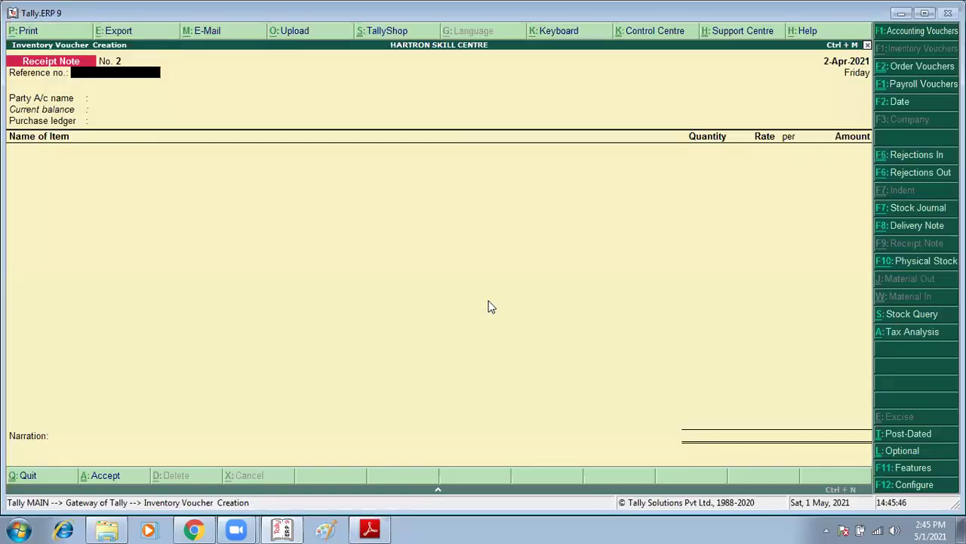
{"action": "key", "text": "alt+Tab"}
{"action": "left_click_drag", "start_coordinate": [442, 283], "coordinate": [521, 289]}
{"action": "key", "text": "alt+Tab"}
{"action": "type", "text": "R/REC/01"}
{"action": "key", "text": "Return"}
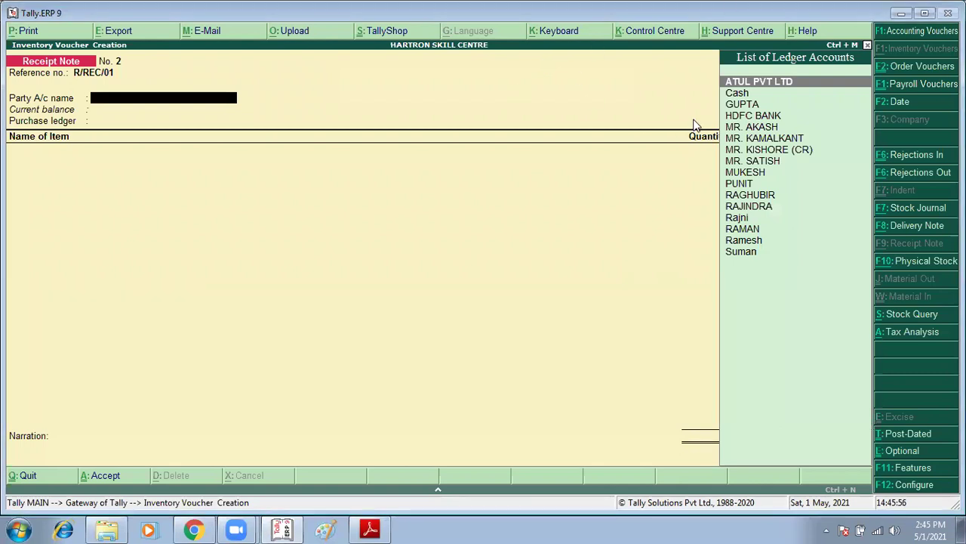
Set the receipt note's party account to the supplier from the task and highlight R/ORD/01 in its list of orders.
{"action": "type", "text": "R"}
{"action": "key", "text": "Return"}
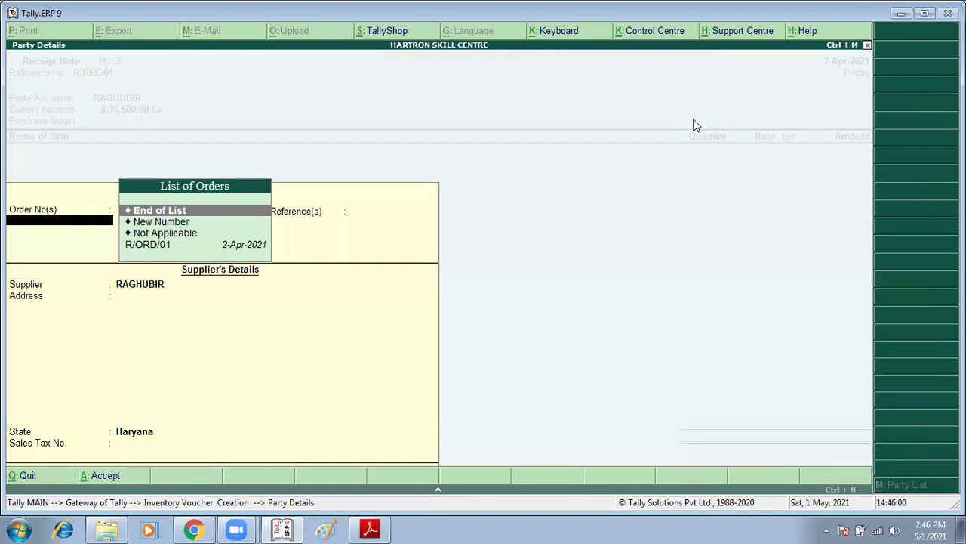
{"action": "key", "text": "Down"}
{"action": "key", "text": "Down"}
{"action": "key", "text": "Down"}
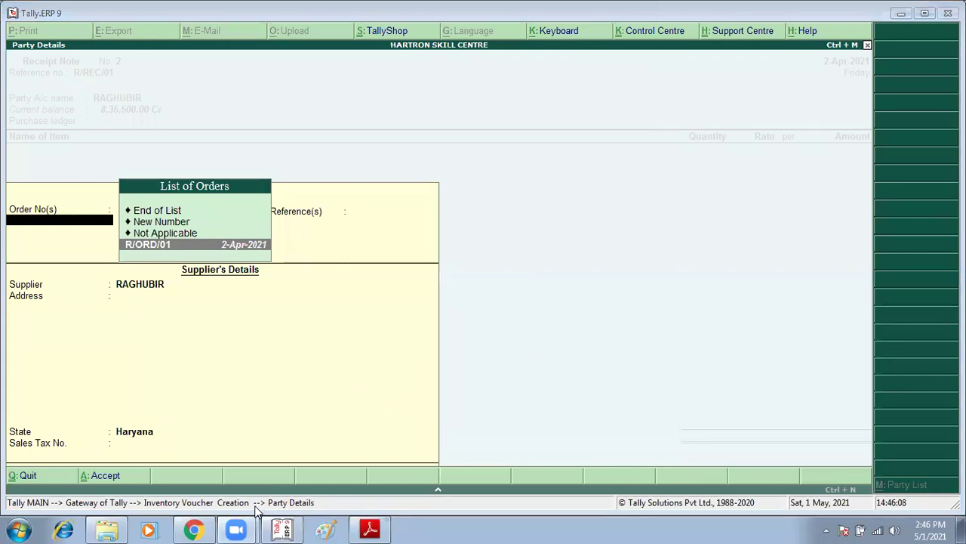
Switch to Paint, paste the captured Tally screen, save it as PNG file 3 and close the image.
{"action": "left_click", "coordinate": [325, 529]}
{"action": "key", "text": "ctrl+v"}
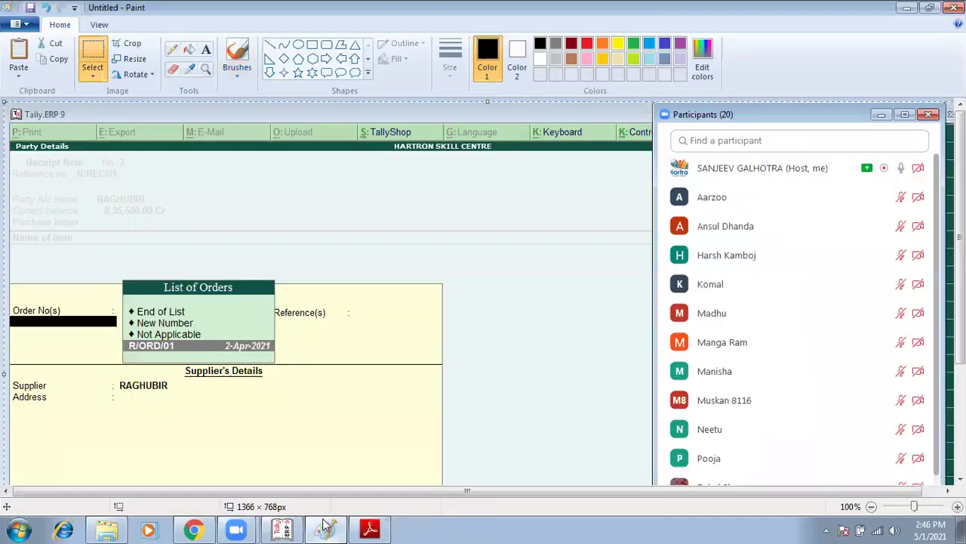
{"action": "key", "text": "ctrl+s"}
{"action": "type", "text": "3"}
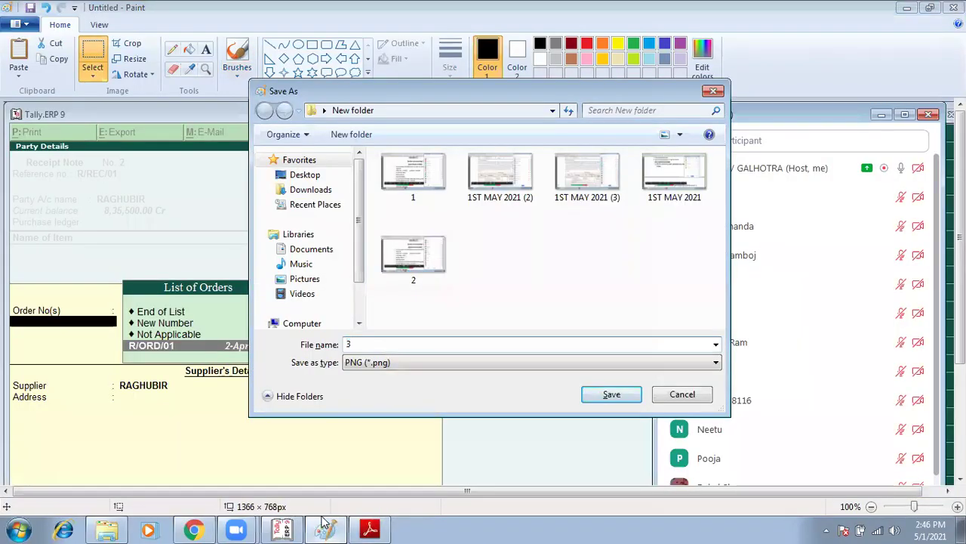
{"action": "key", "text": "Return"}
{"action": "left_click", "coordinate": [950, 8]}
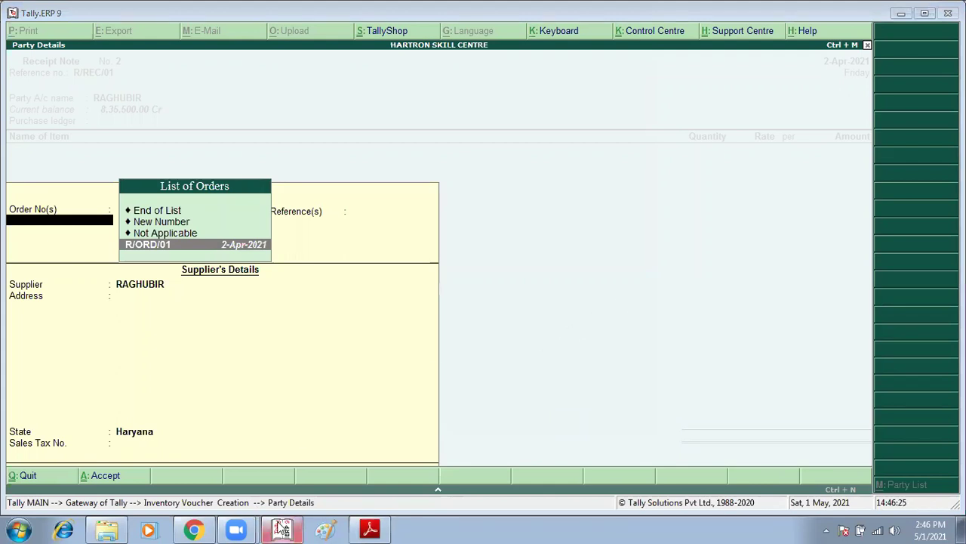
Paste another captured screen into a new Paint image, save it as 4 and return to Tally.ERP 9.
{"action": "left_click", "coordinate": [332, 529]}
{"action": "key", "text": "ctrl+v"}
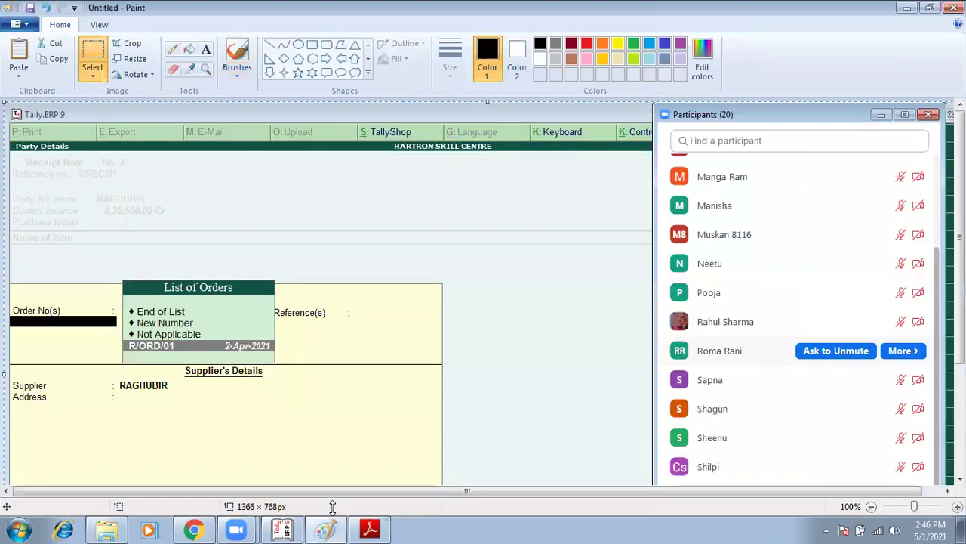
{"action": "key", "text": "ctrl+s"}
{"action": "type", "text": "4"}
{"action": "key", "text": "Return"}
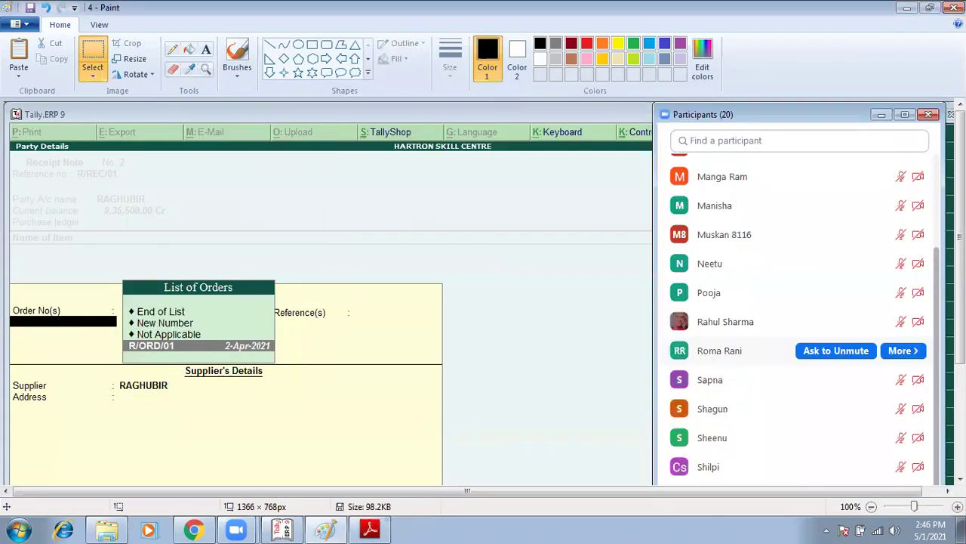
{"action": "left_click", "coordinate": [325, 529]}
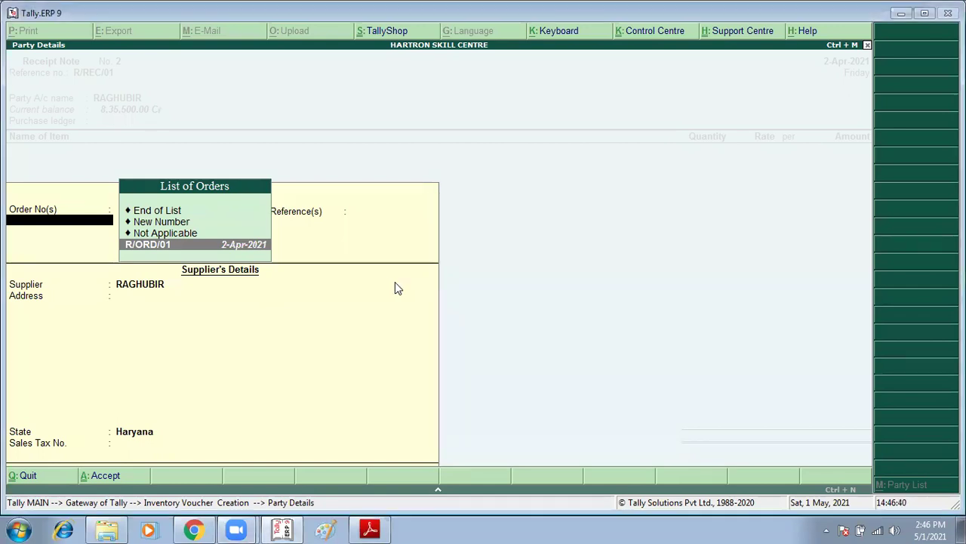
Link order R/ORD/01 to the receipt note and accept the party details.
{"action": "key", "text": "Up"}
{"action": "key", "text": "Up"}
{"action": "key", "text": "Down"}
{"action": "key", "text": "Return"}
{"action": "key", "text": "ctrl+a"}
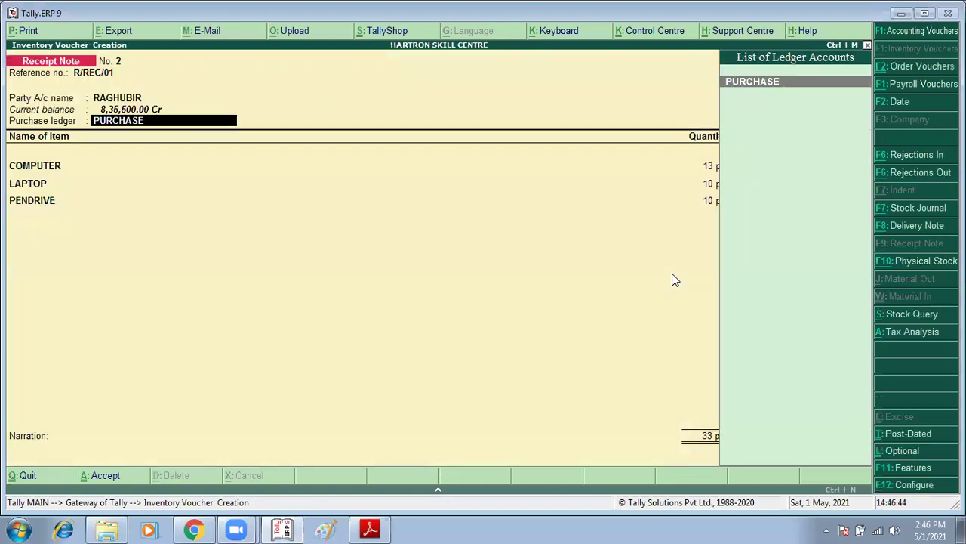
Accept the PURCHASE ledger and the order-filled allocations for COMPUTER, LAPTOP and PENDRIVE in the receipt note.
{"action": "key", "text": "Return"}
{"action": "key", "text": "Return"}
{"action": "key", "text": "Return"}
{"action": "key", "text": "Return"}
{"action": "key", "text": "Return"}
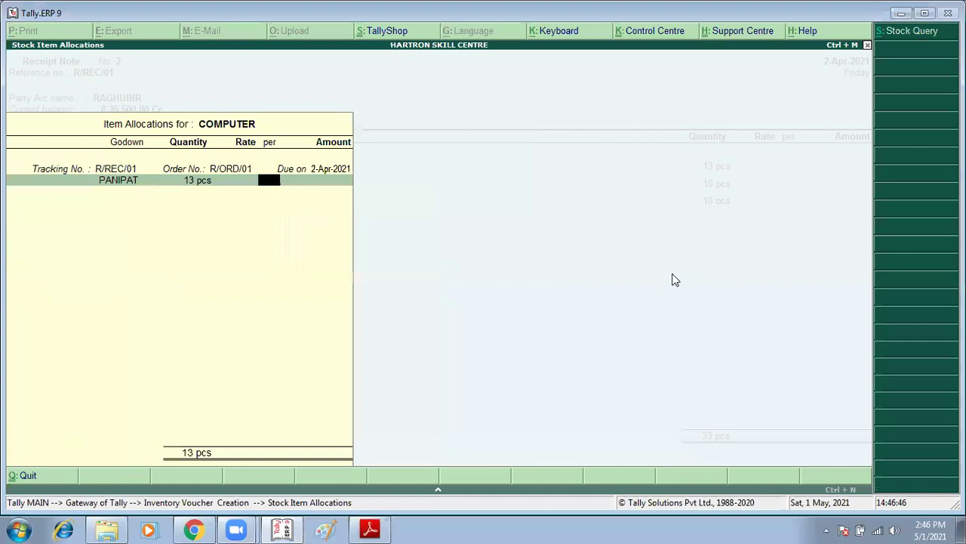
{"action": "key", "text": "Return"}
{"action": "key", "text": "Return"}
{"action": "key", "text": "Return"}
{"action": "key", "text": "Return"}
{"action": "key", "text": "Return"}
{"action": "key", "text": "Return"}
{"action": "key", "text": "Return"}
{"action": "key", "text": "Return"}
{"action": "key", "text": "Return"}
{"action": "key", "text": "Return"}
{"action": "key", "text": "Return"}
{"action": "key", "text": "Return"}
{"action": "key", "text": "Return"}
{"action": "key", "text": "Return"}
{"action": "key", "text": "Return"}
{"action": "key", "text": "Return"}
{"action": "key", "text": "Return"}
{"action": "key", "text": "Return"}
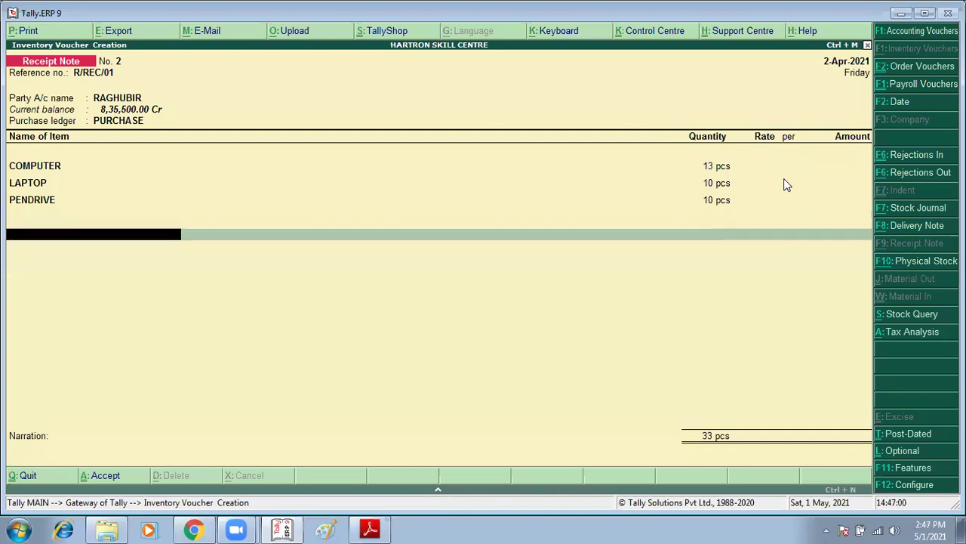
Go back through the receipt note to its party and purchase ledger, and quit the voucher without saving.
{"action": "key", "text": "Return"}
{"action": "key", "text": "BackSpace"}
{"action": "key", "text": "BackSpace"}
{"action": "key", "text": "BackSpace"}
{"action": "key", "text": "BackSpace"}
{"action": "key", "text": "BackSpace"}
{"action": "key", "text": "BackSpace"}
{"action": "key", "text": "BackSpace"}
{"action": "key", "text": "BackSpace"}
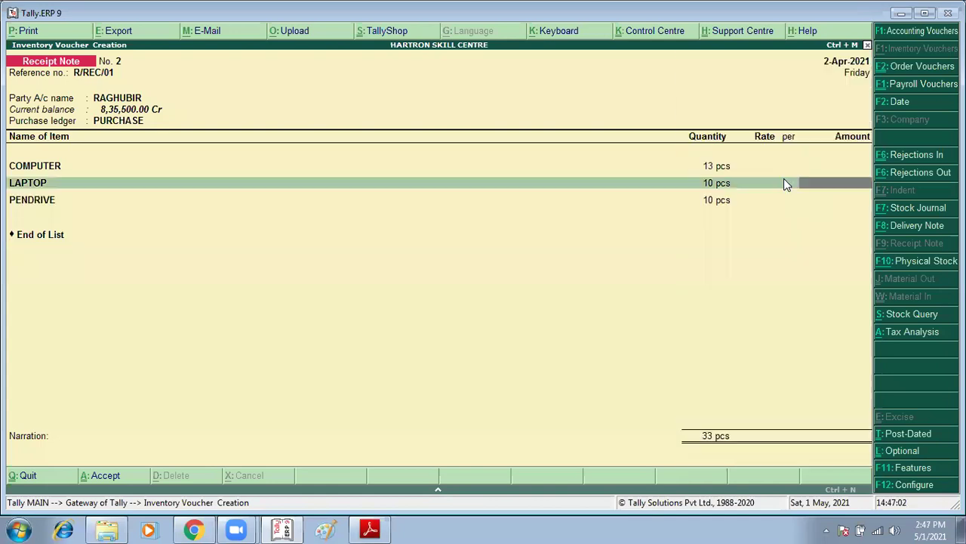
{"action": "key", "text": "BackSpace"}
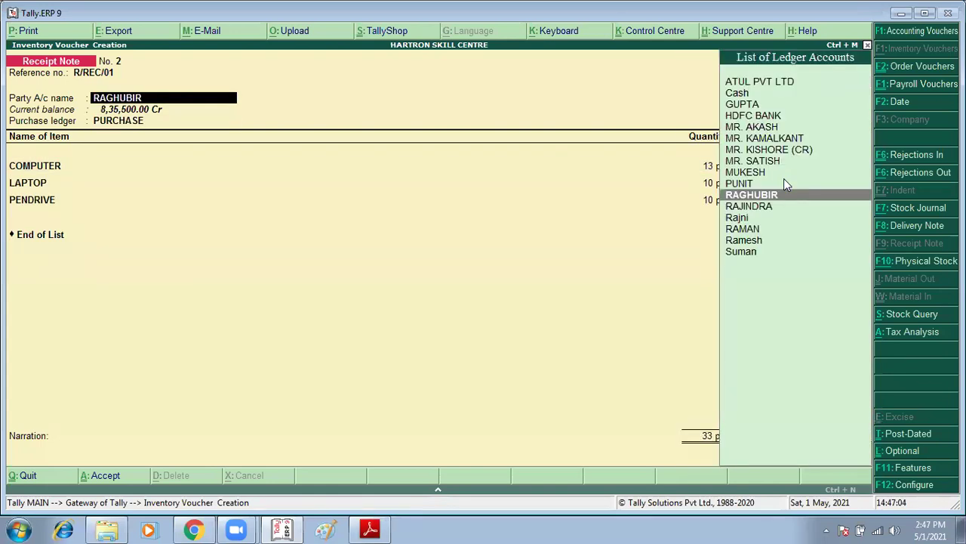
{"action": "key", "text": "Return"}
{"action": "key", "text": "Return"}
{"action": "key", "text": "Return"}
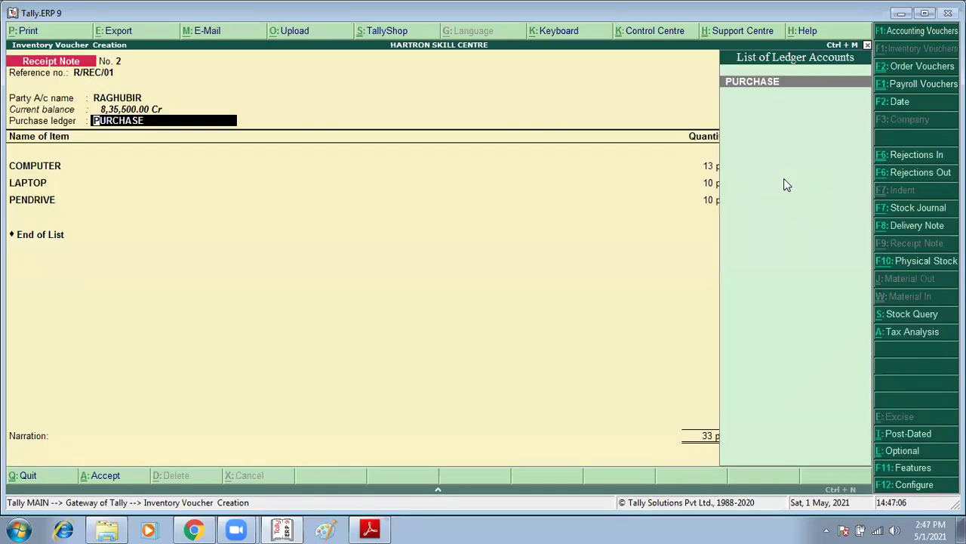
{"action": "key", "text": "Escape"}
{"action": "key", "text": "y"}
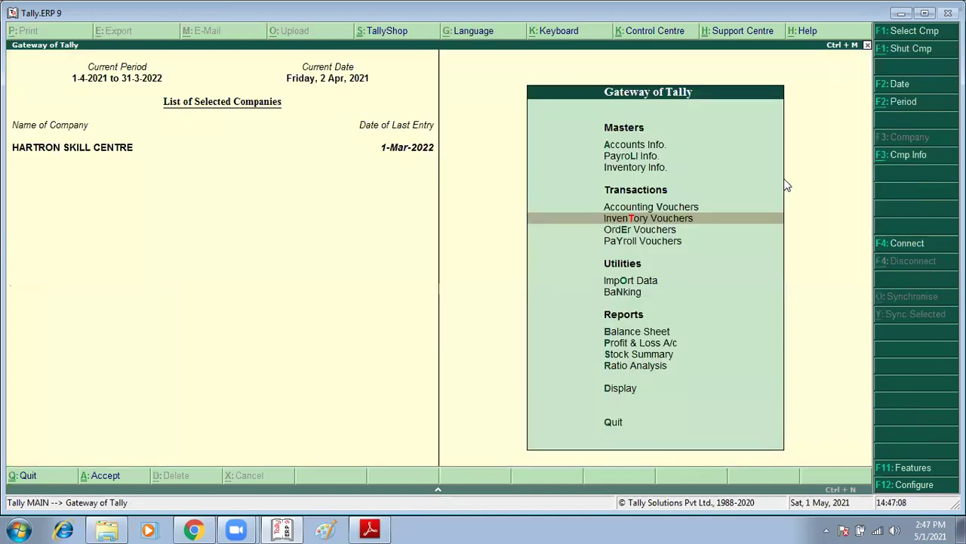
Delete purchase order no. 2 with the 10 pcs quantities from the Day Book.
{"action": "key", "text": "d"}
{"action": "key", "text": "k"}
{"action": "key", "text": "Down"}
{"action": "key", "text": "Down"}
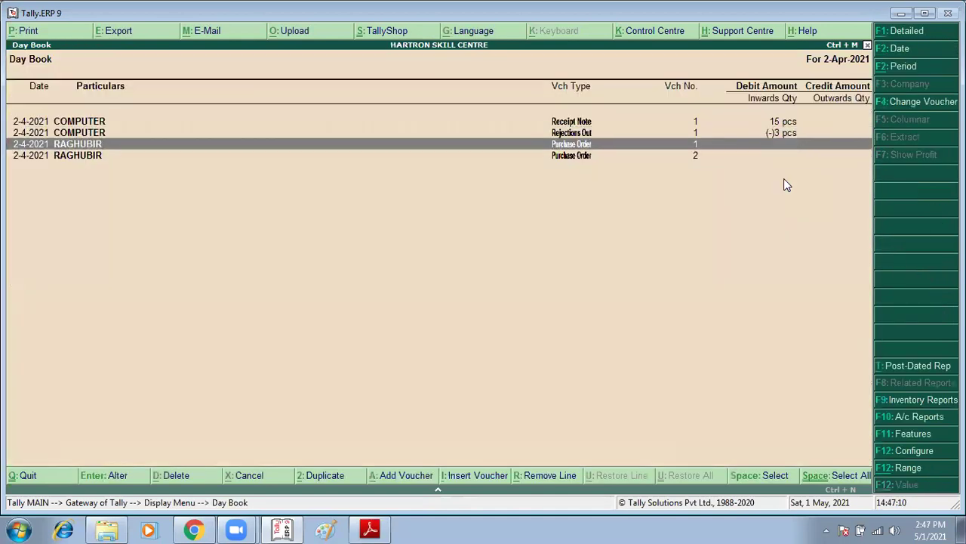
{"action": "key", "text": "Down"}
{"action": "key", "text": "Up"}
{"action": "key", "text": "Down"}
{"action": "key", "text": "Return"}
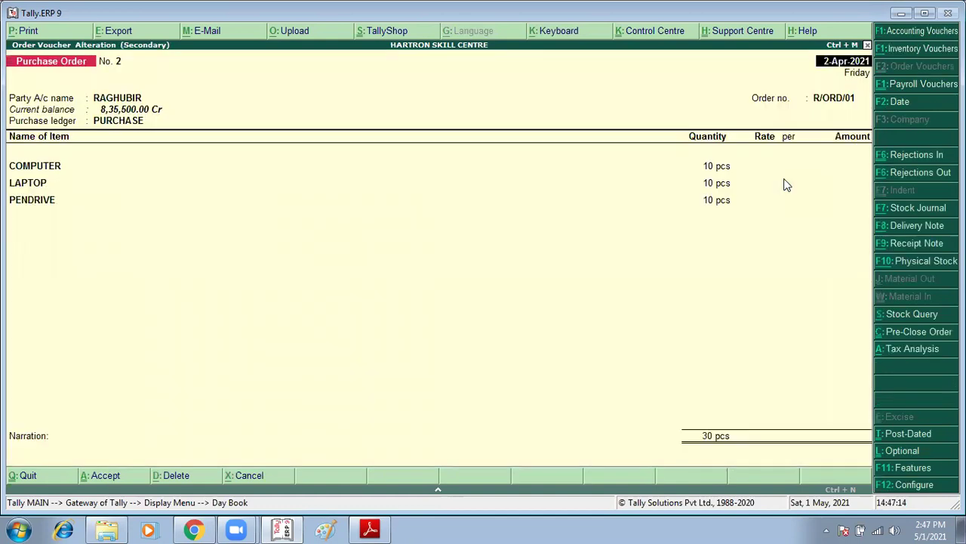
{"action": "key", "text": "alt+d"}
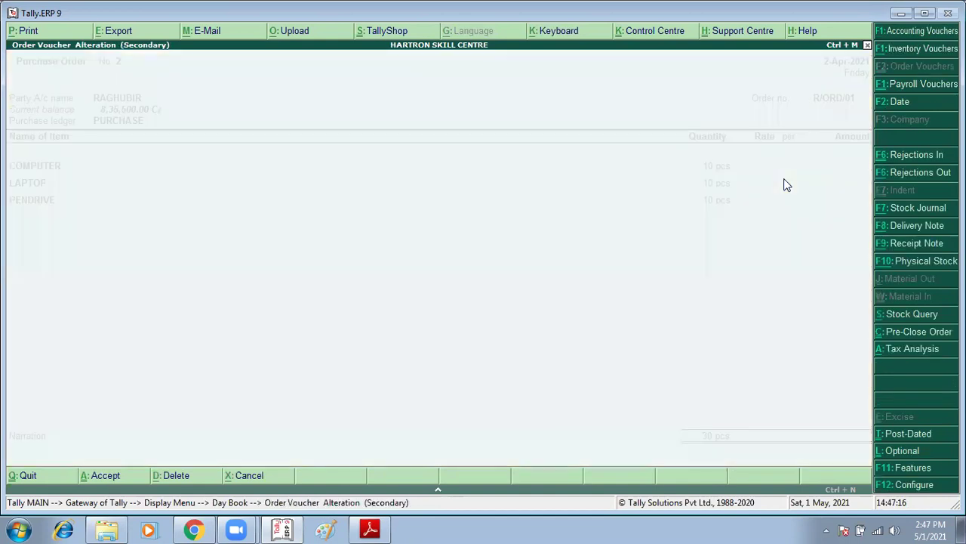
{"action": "key", "text": "y"}
Delete purchase order no. 1 with the 15 pcs quantities from the Day Book and return to the Gateway of Tally.
{"action": "key", "text": "Return"}
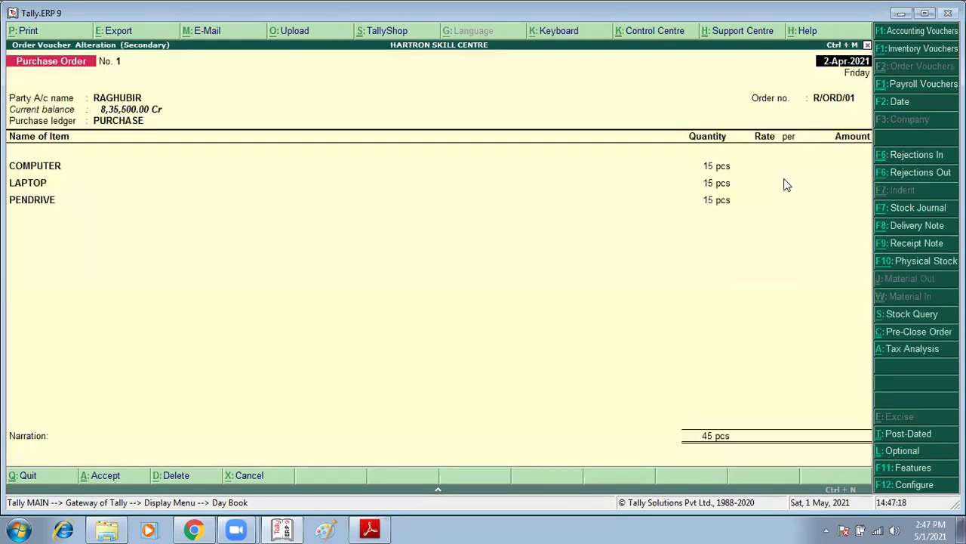
{"action": "key", "text": "alt+d"}
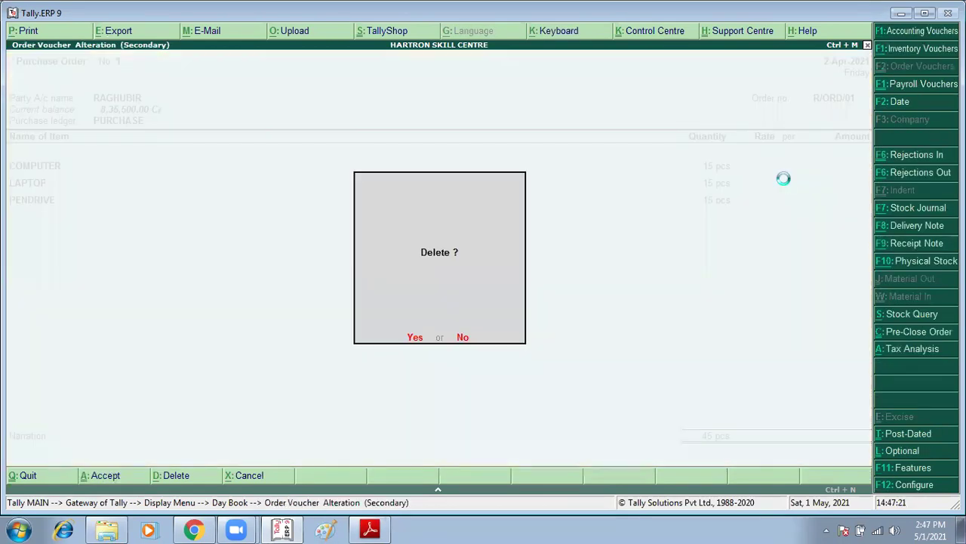
{"action": "key", "text": "y"}
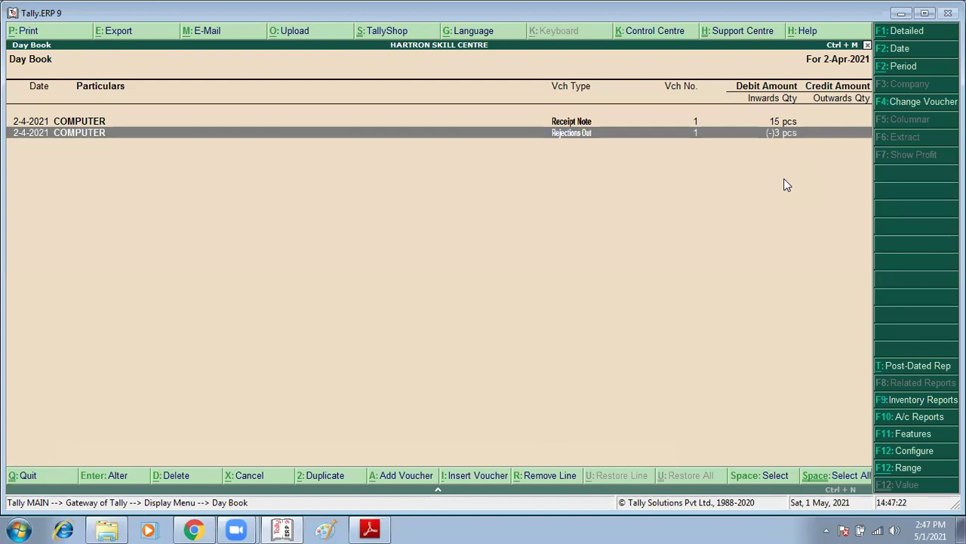
{"action": "key", "text": "Escape"}
{"action": "key", "text": "Escape"}
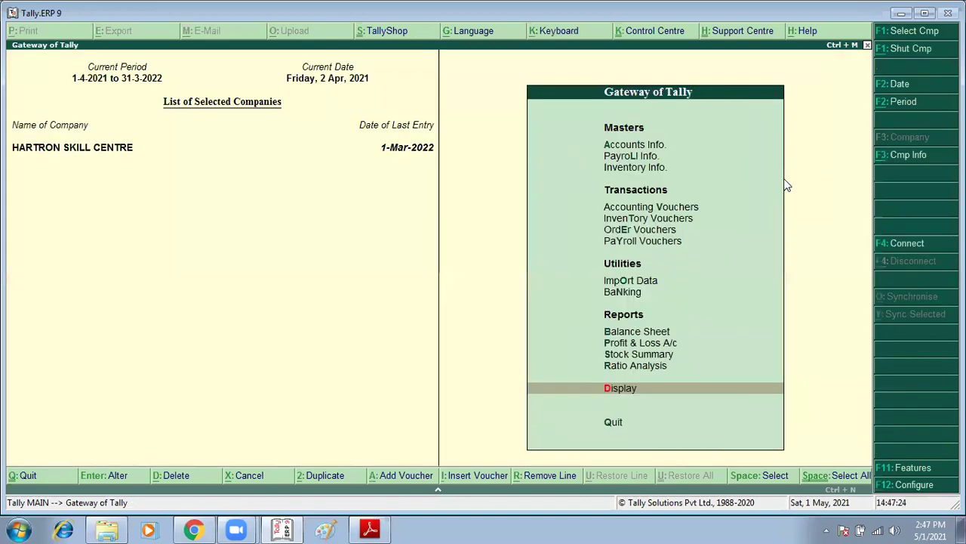
Open a new purchase order voucher from the inventory voucher screen.
{"action": "left_click", "coordinate": [285, 529]}
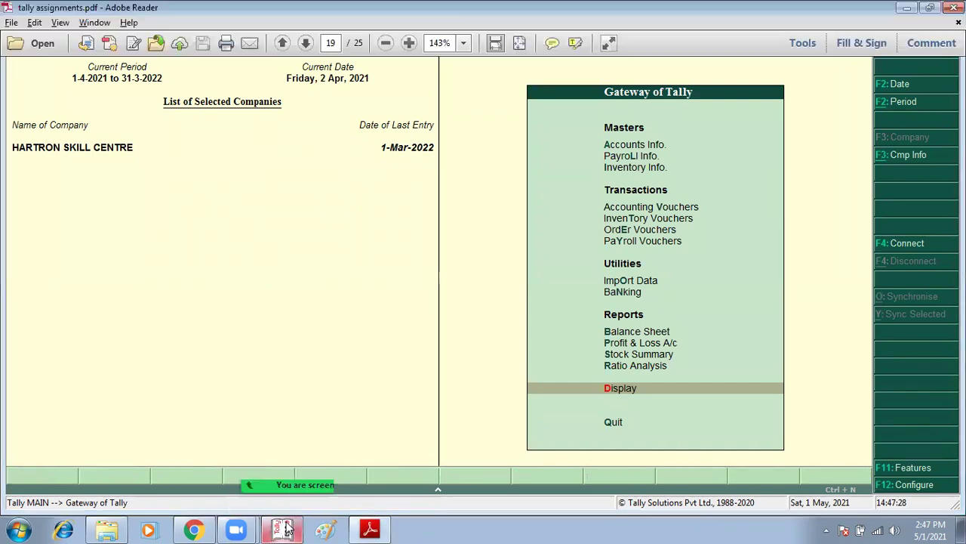
{"action": "left_click", "coordinate": [286, 529]}
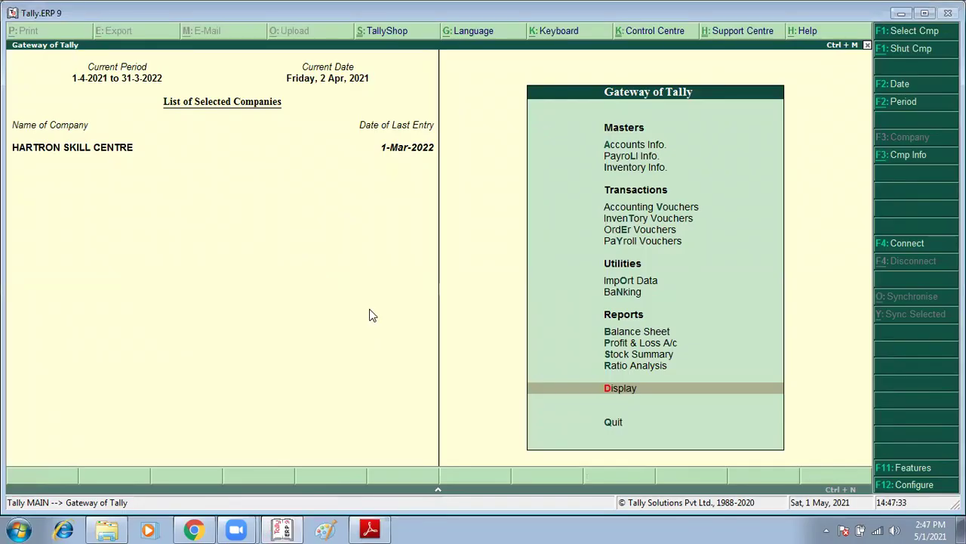
{"action": "key", "text": "Down"}
{"action": "key", "text": "Down"}
{"action": "key", "text": "Down"}
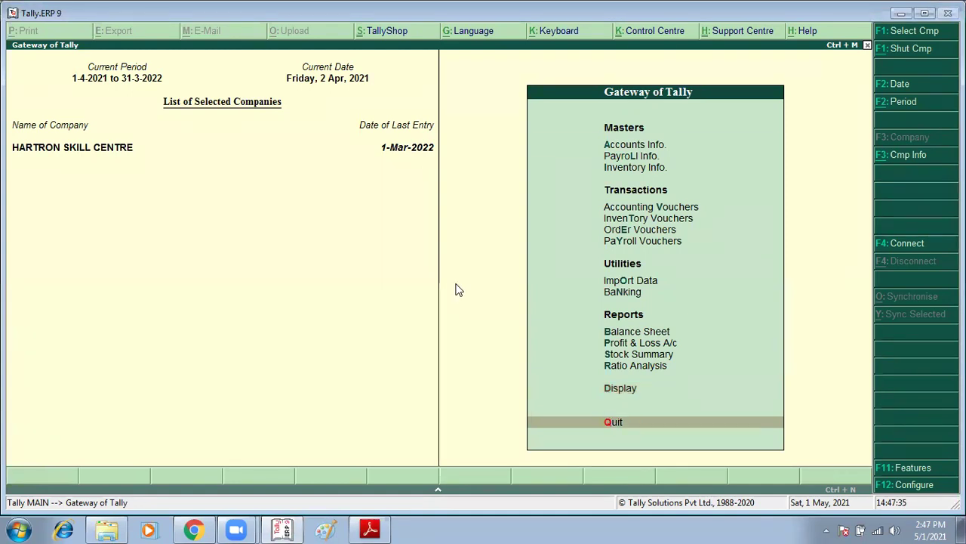
{"action": "key", "text": "Down"}
{"action": "key", "text": "Down"}
{"action": "key", "text": "Return"}
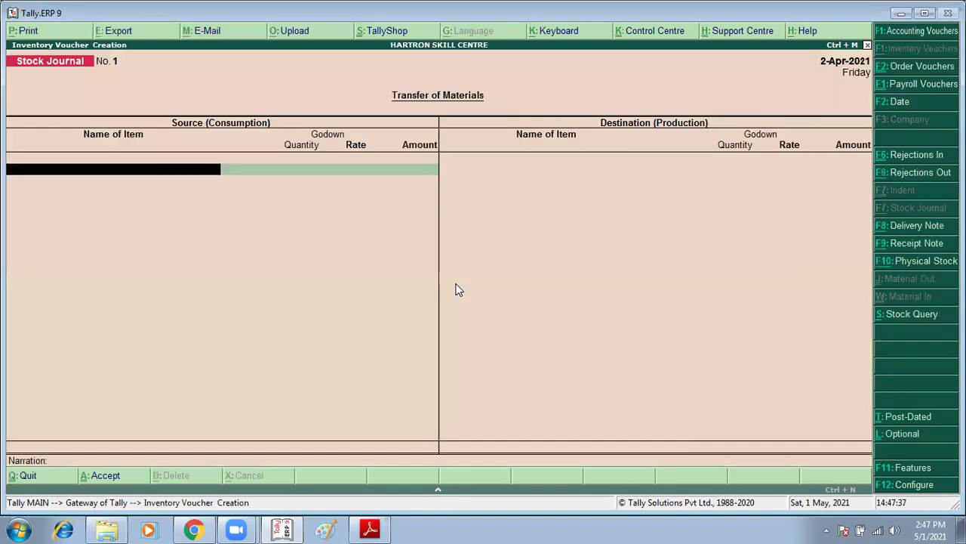
{"action": "key", "text": "alt+F4"}
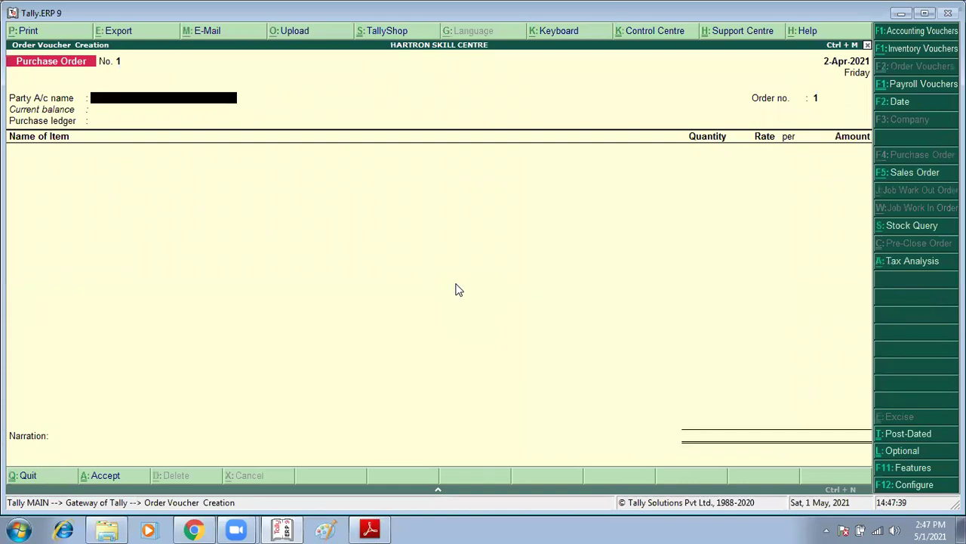
Fill in the purchase order's supplier, order number R/ORD/01 and PURCHASE ledger.
{"action": "type", "text": "RA"}
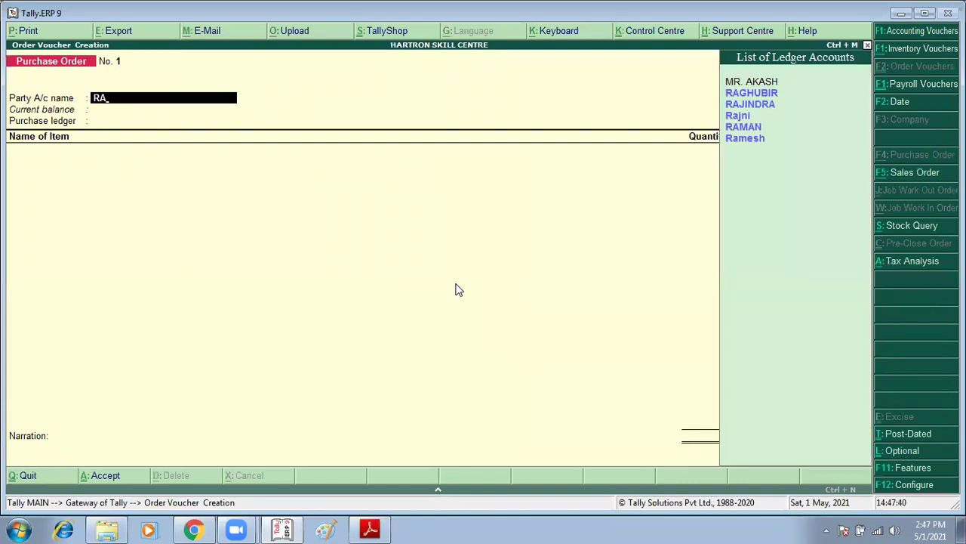
{"action": "key", "text": "Return"}
{"action": "key", "text": "ctrl+a"}
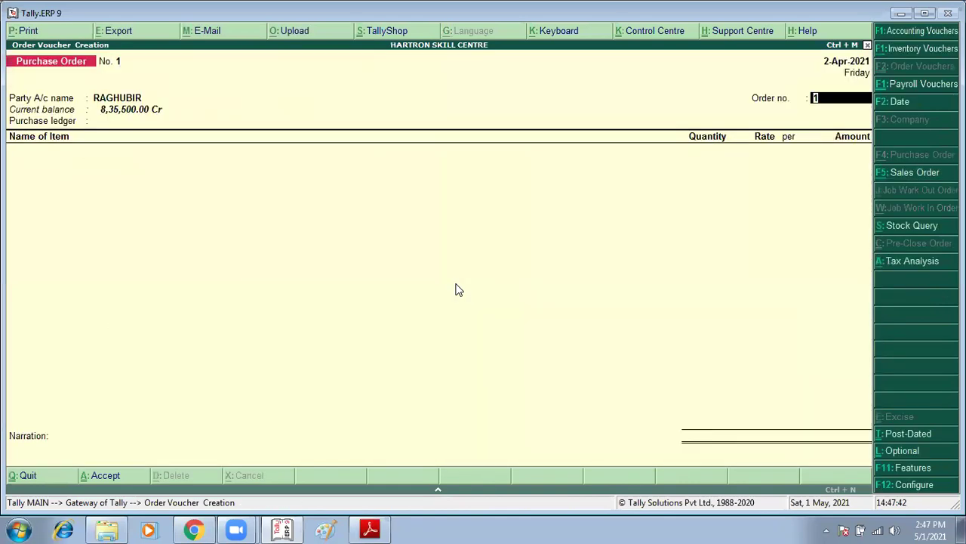
{"action": "type", "text": "R"}
{"action": "type", "text": "GORDER"}
{"action": "key", "text": "Return"}
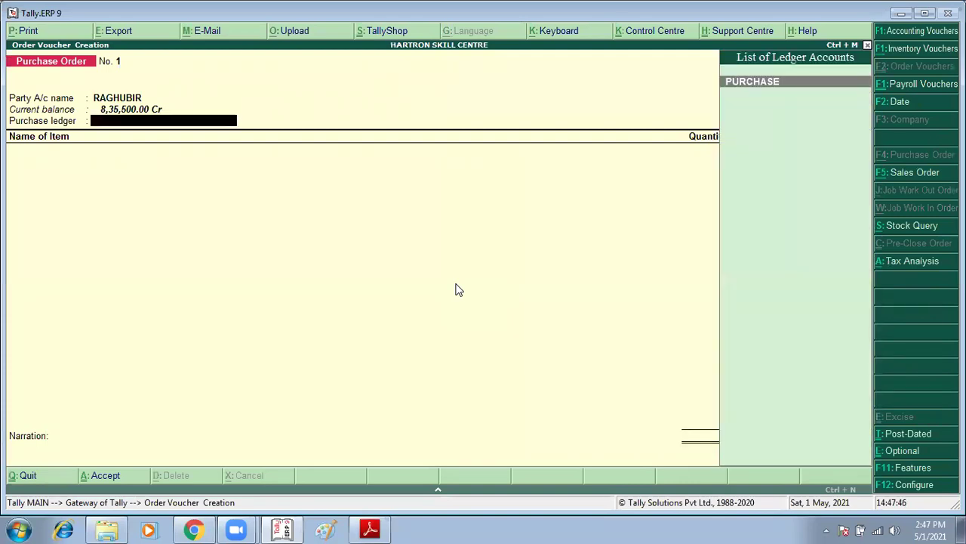
{"action": "key", "text": "Return"}
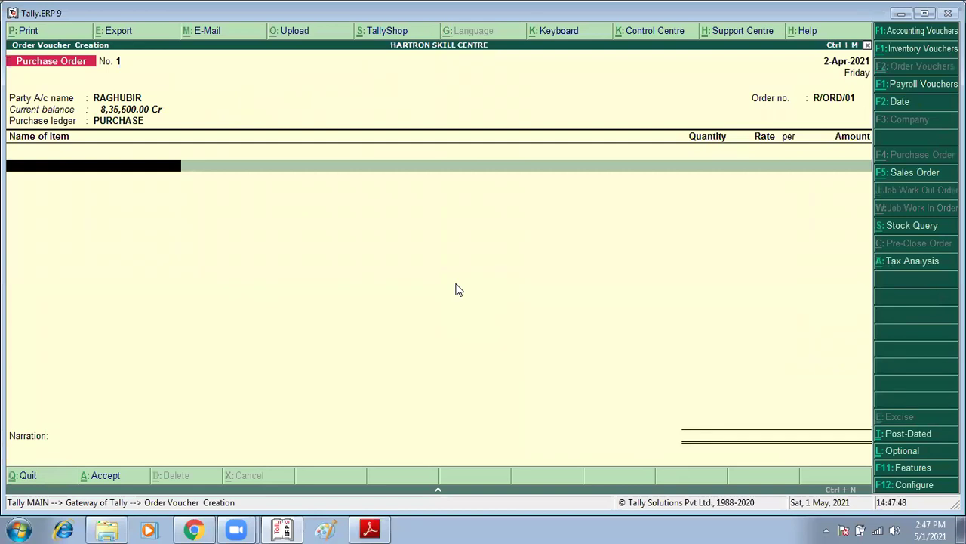
Add COMPUTER to the order with 10 pcs for the PANIPAT godown, due on 2-Apr-2021.
{"action": "type", "text": "C"}
{"action": "key", "text": "Return"}
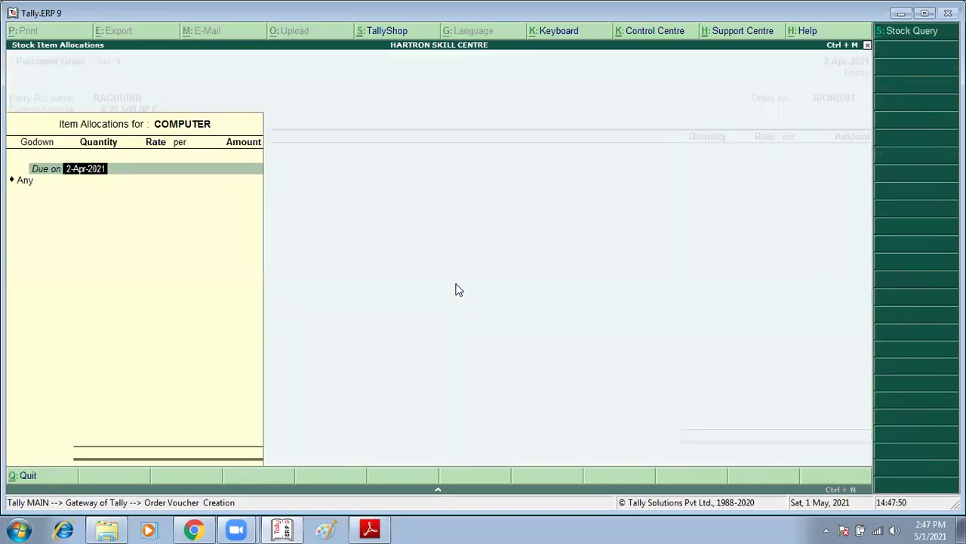
{"action": "key", "text": "Return"}
{"action": "type", "text": "PAN"}
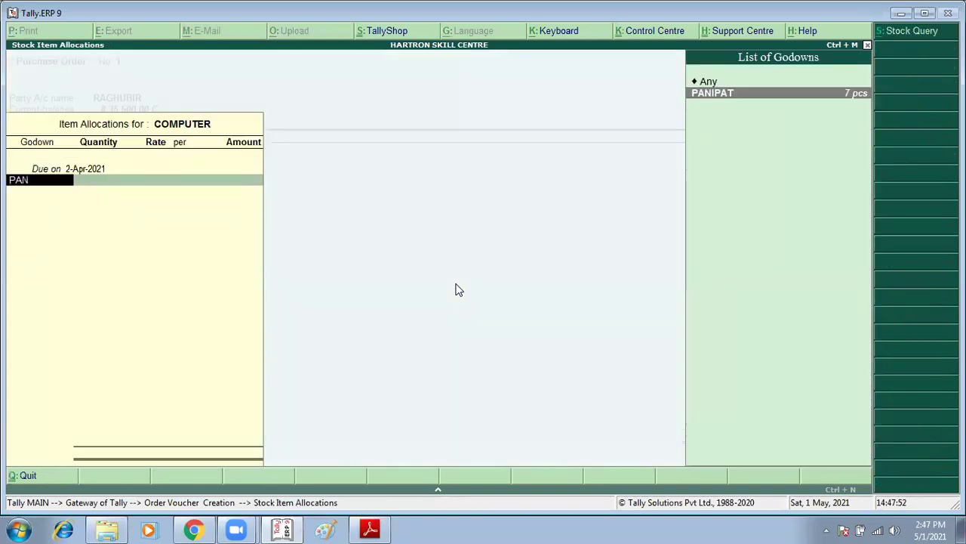
{"action": "key", "text": "Return"}
{"action": "type", "text": "10"}
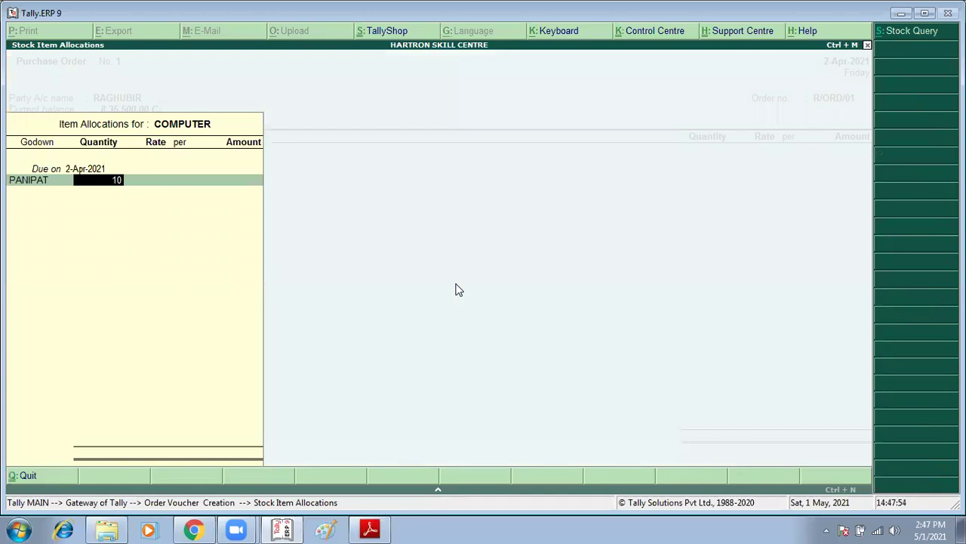
{"action": "key", "text": "Return"}
{"action": "key", "text": "Return"}
{"action": "key", "text": "Return"}
{"action": "key", "text": "Return"}
{"action": "key", "text": "Return"}
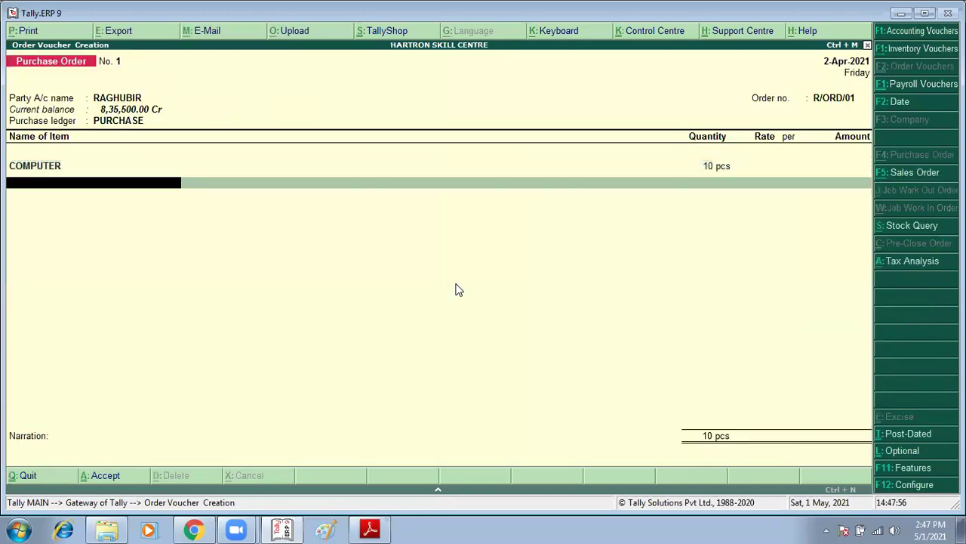
Add LAPTOP to the order with 10 pcs for the PANIPAT godown.
{"action": "type", "text": "LA"}
{"action": "key", "text": "Return"}
{"action": "key", "text": "Return"}
{"action": "type", "text": "PA"}
{"action": "key", "text": "Return"}
{"action": "type", "text": "10"}
{"action": "key", "text": "Return"}
{"action": "key", "text": "Return"}
{"action": "key", "text": "Return"}
{"action": "key", "text": "Return"}
{"action": "key", "text": "Return"}
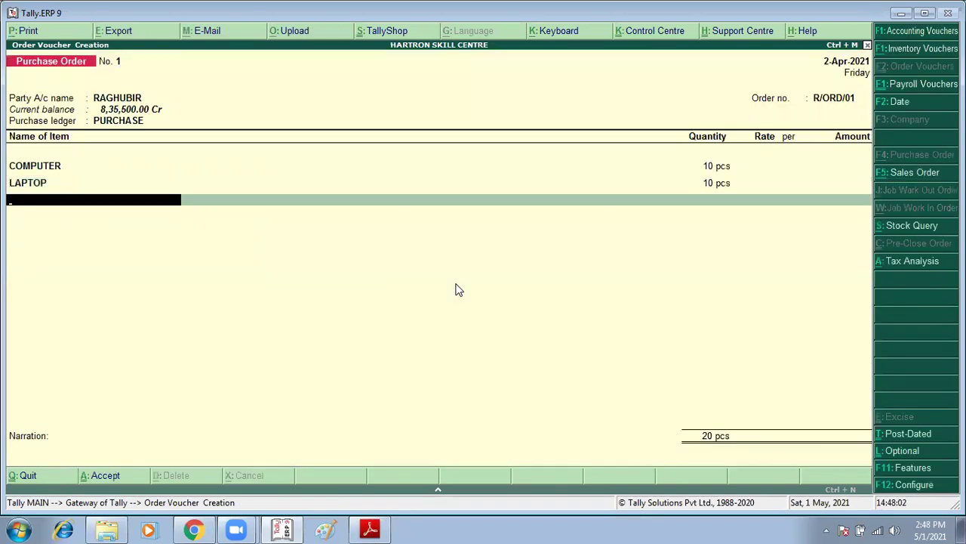
Check the assignment PDF, add PENDRIVE with 10 pcs to the order and save the voucher.
{"action": "key", "text": "alt+Tab"}
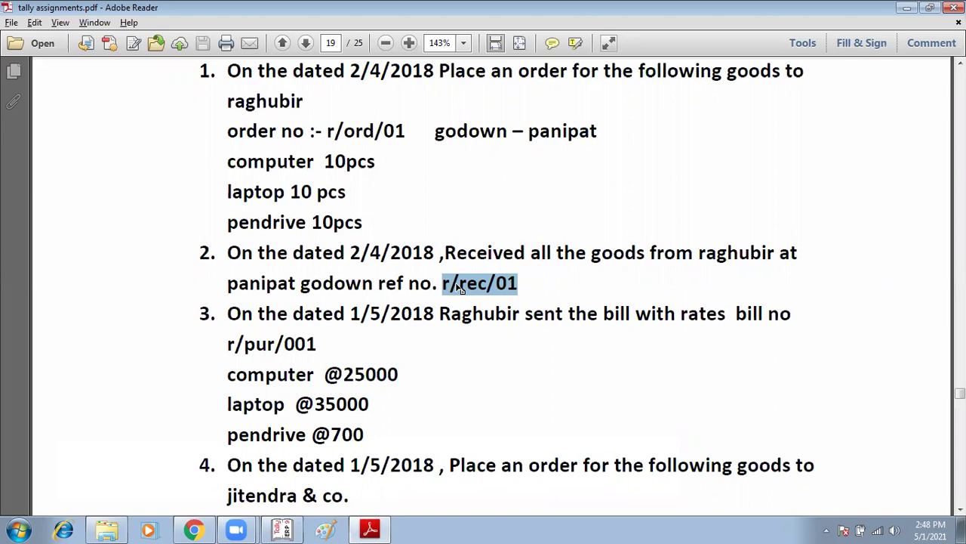
{"action": "key", "text": "alt+Tab"}
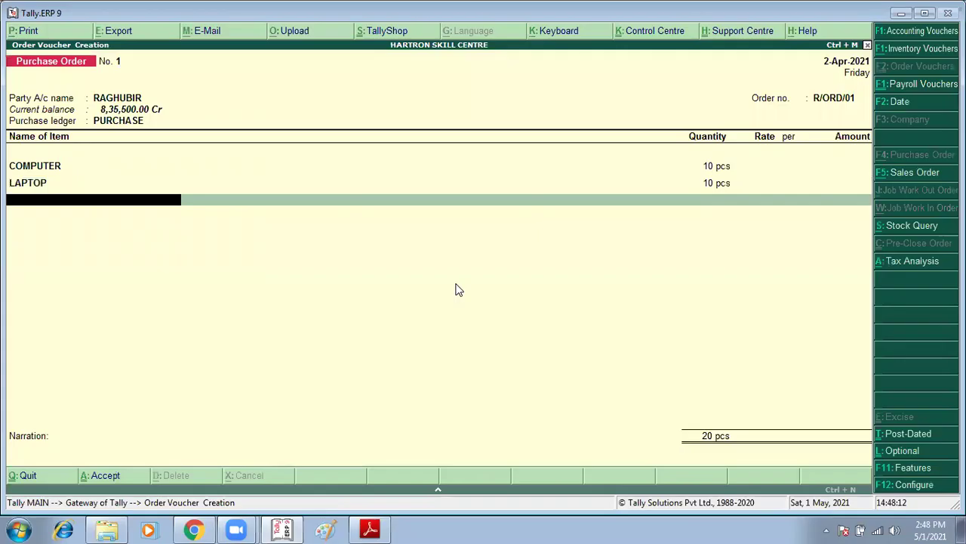
{"action": "type", "text": "pe"}
{"action": "key", "text": "Return"}
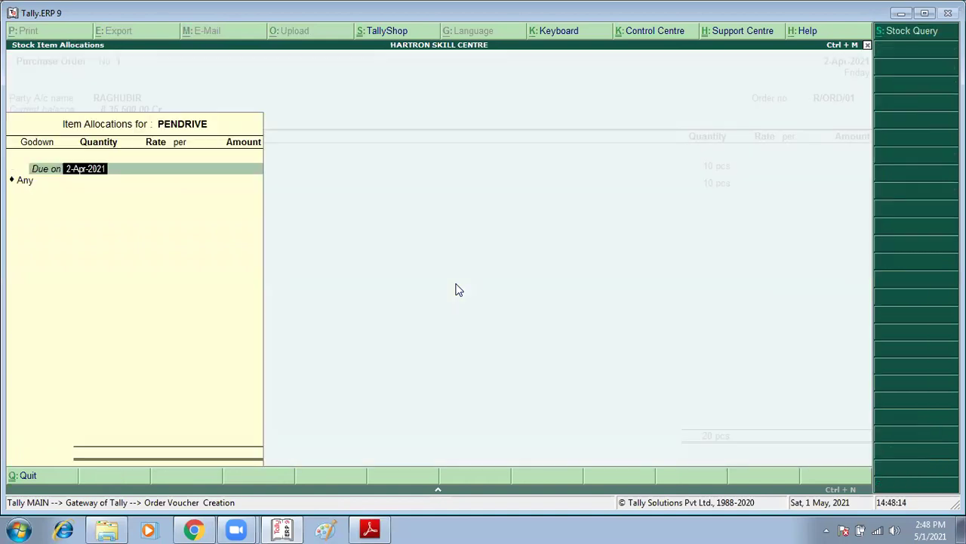
{"action": "key", "text": "Return"}
{"action": "key", "text": "Return"}
{"action": "type", "text": "10"}
{"action": "key", "text": "Return"}
{"action": "key", "text": "Return"}
{"action": "key", "text": "Return"}
{"action": "key", "text": "Return"}
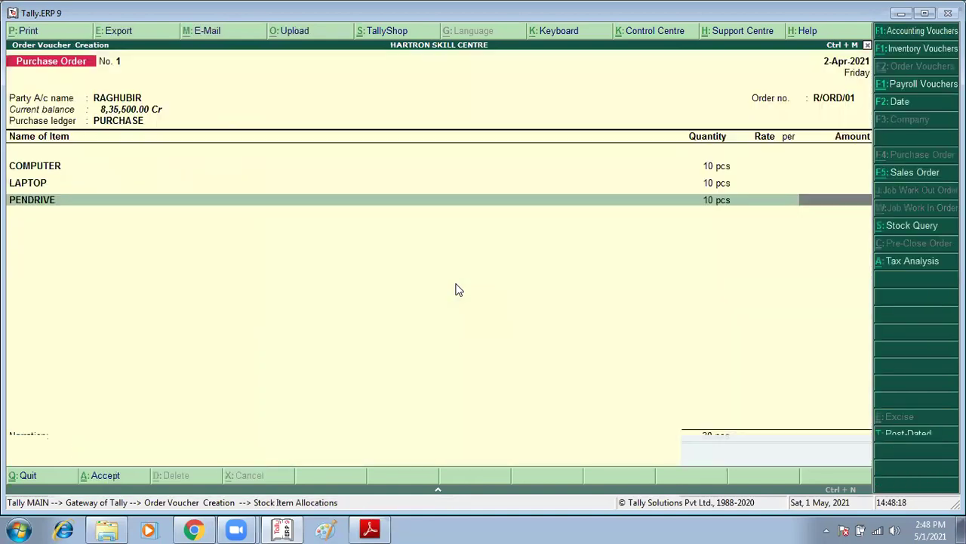
{"action": "key", "text": "Return"}
{"action": "key", "text": "Return"}
{"action": "key", "text": "Return"}
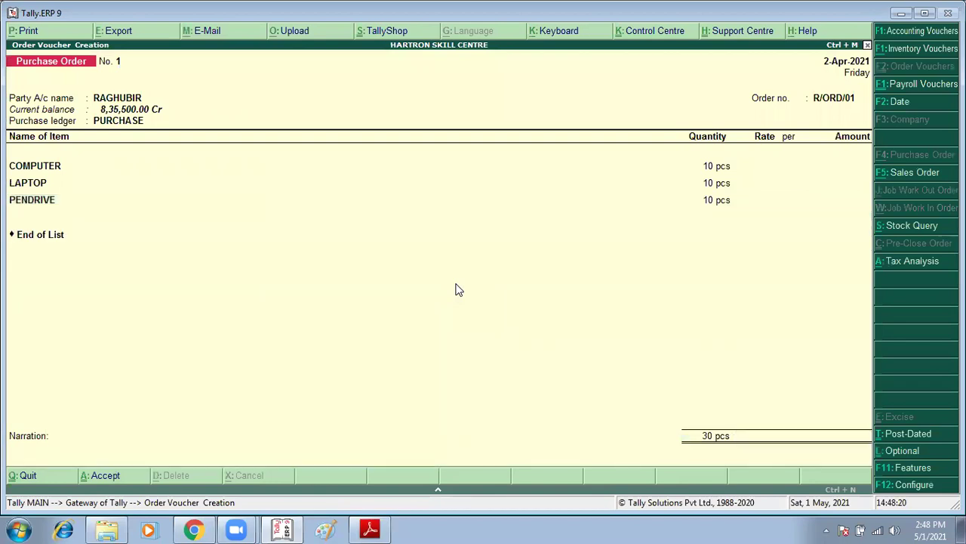
{"action": "key", "text": "Return"}
Reopen the newly saved purchase order R/ORD/01 and delete it.
{"action": "key", "text": "alt+F7"}
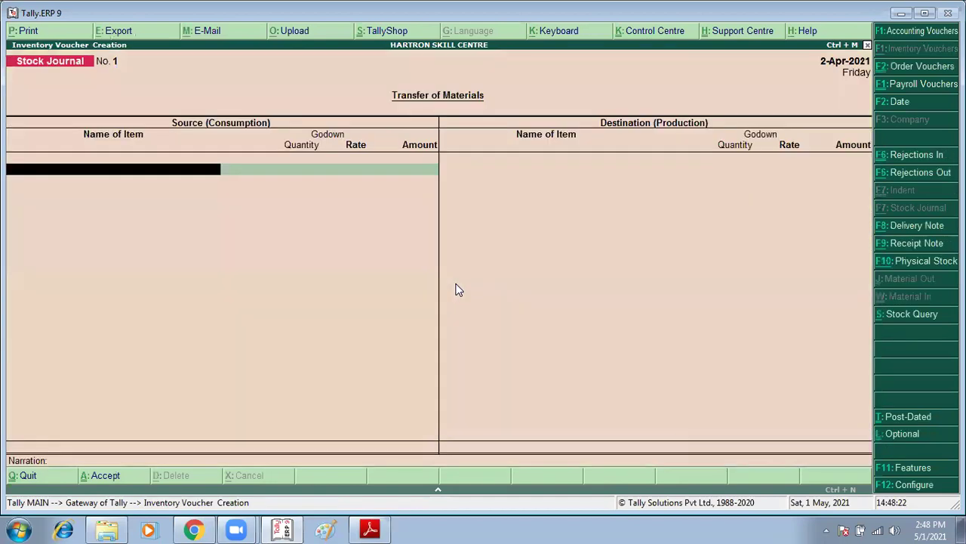
{"action": "key", "text": "F9"}
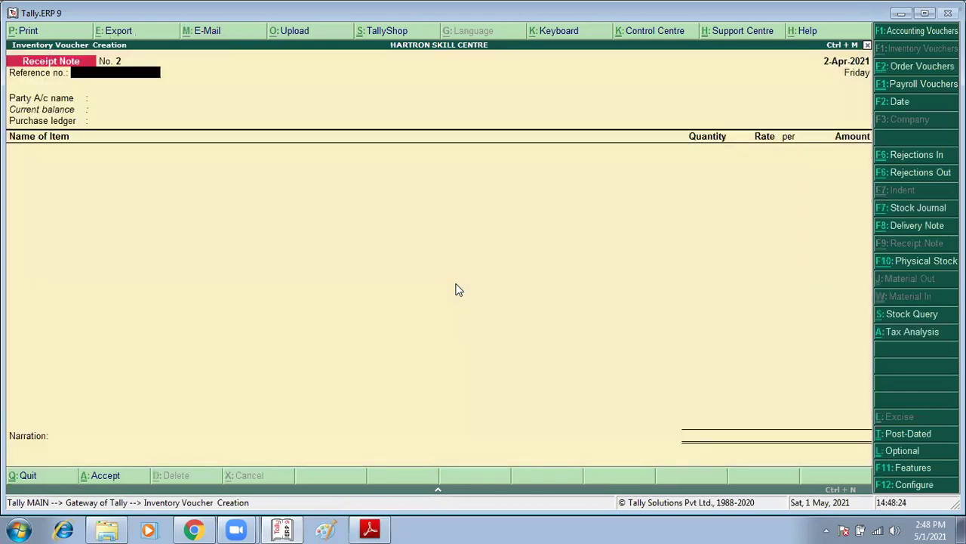
{"action": "key", "text": "Page_Up"}
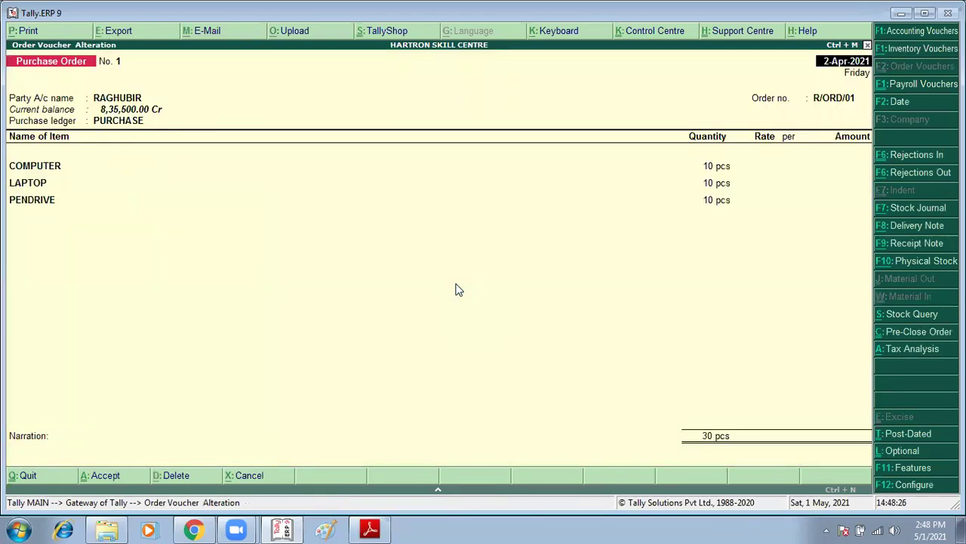
{"action": "key", "text": "alt+d"}
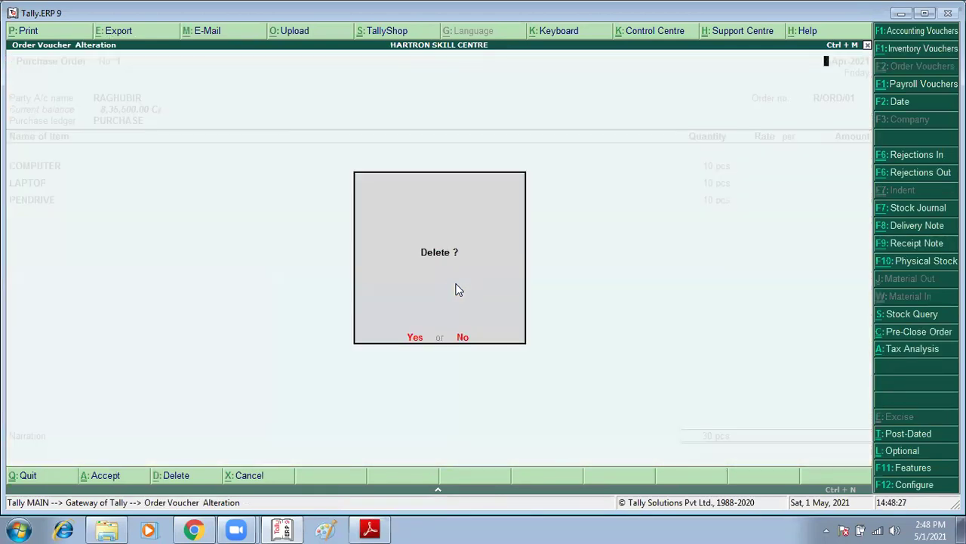
{"action": "key", "text": "Return"}
Start a receipt note with reference number R/REC/01 and the supplier's ledger as the party.
{"action": "key", "text": "F9"}
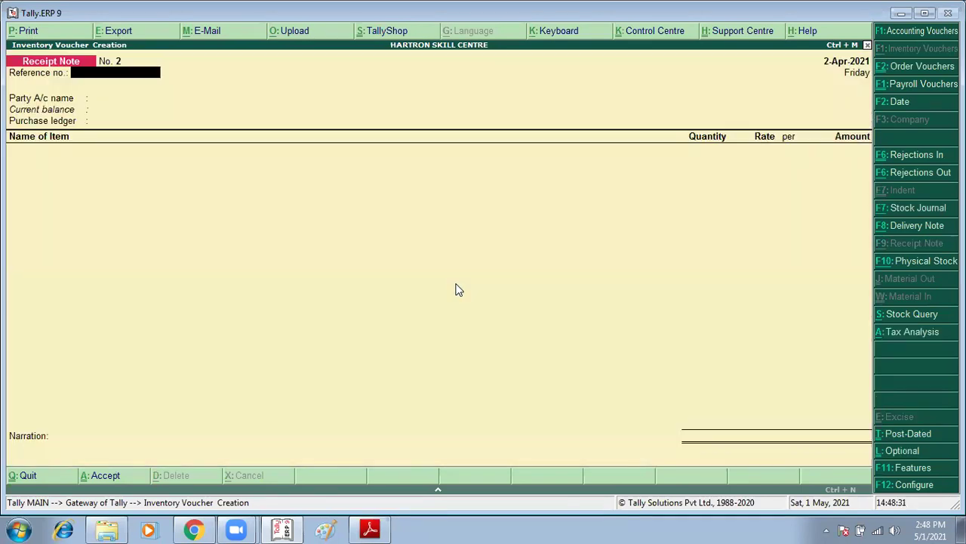
{"action": "type", "text": "2"}
{"action": "key", "text": "alt+Tab"}
{"action": "key", "text": "alt+Tab"}
{"action": "type", "text": "R"}
{"action": "key", "text": "BackSpace"}
{"action": "key", "text": "BackSpace"}
{"action": "type", "text": "R/REC/01"}
{"action": "key", "text": "Return"}
{"action": "type", "text": "RA"}
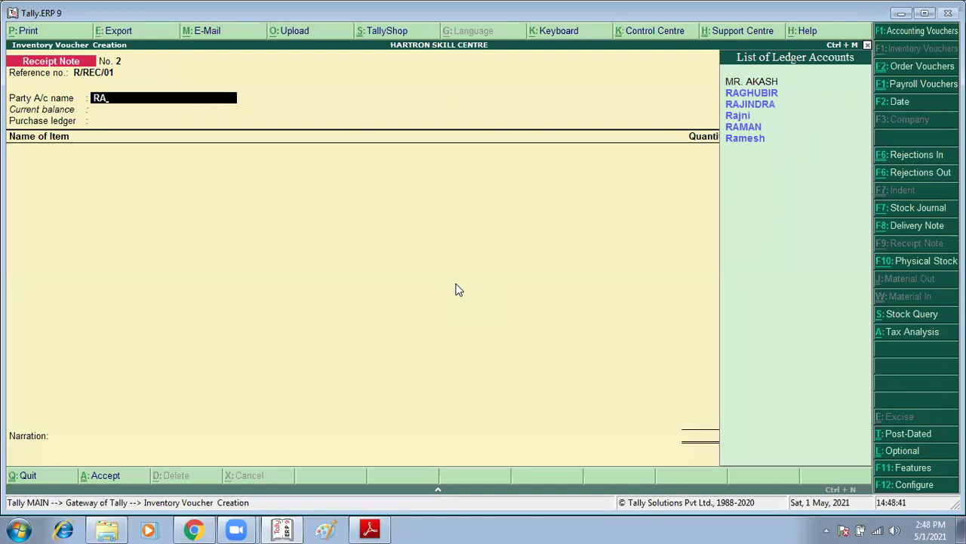
{"action": "key", "text": "Return"}
Link order R/ORD/01 to the receipt note, accept the party details and open the COMPUTER allocations.
{"action": "key", "text": "Down"}
{"action": "key", "text": "Down"}
{"action": "key", "text": "Down"}
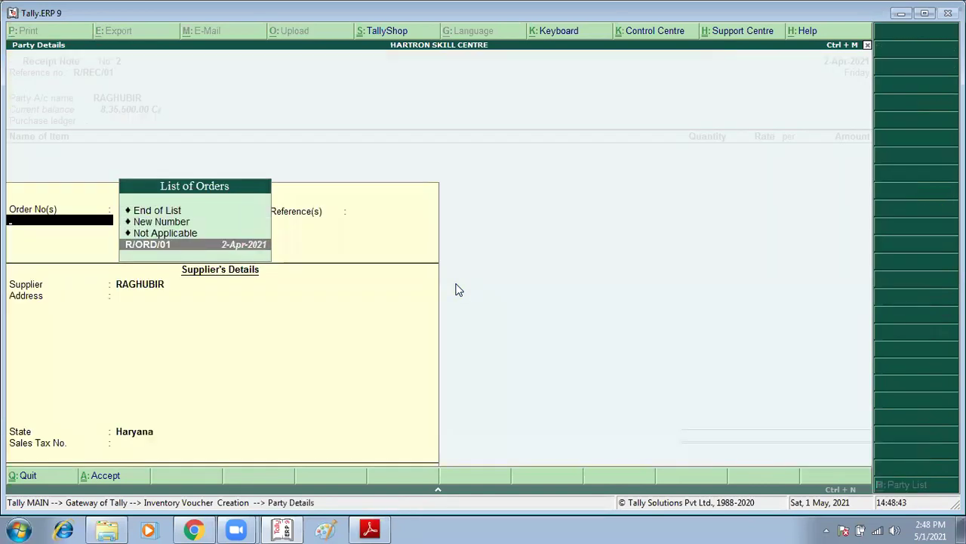
{"action": "key", "text": "Return"}
{"action": "key", "text": "Return"}
{"action": "key", "text": "Return"}
{"action": "key", "text": "Return"}
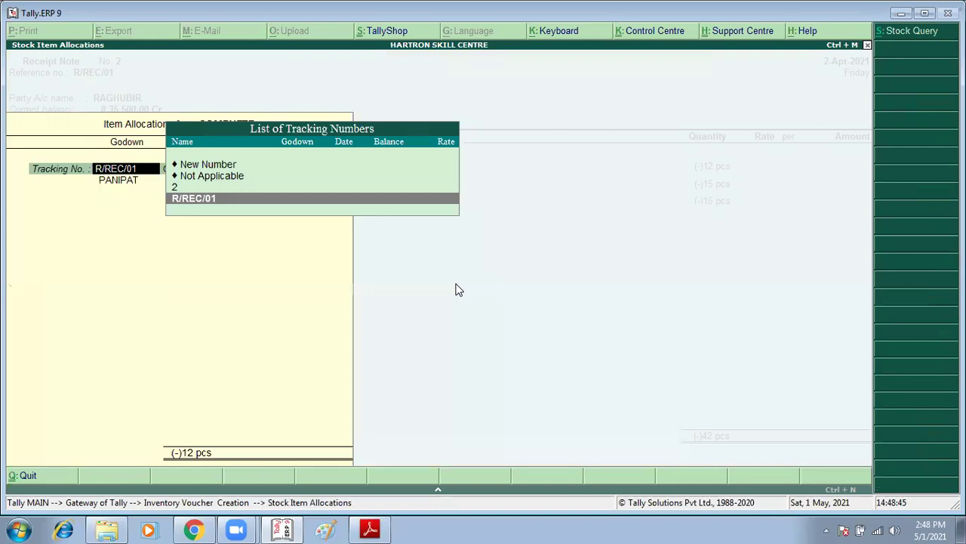
Back out of the COMPUTER allocations and abandon the unsaved receipt note R/REC/01.
{"action": "key", "text": "Return"}
{"action": "key", "text": "Return"}
{"action": "key", "text": "Return"}
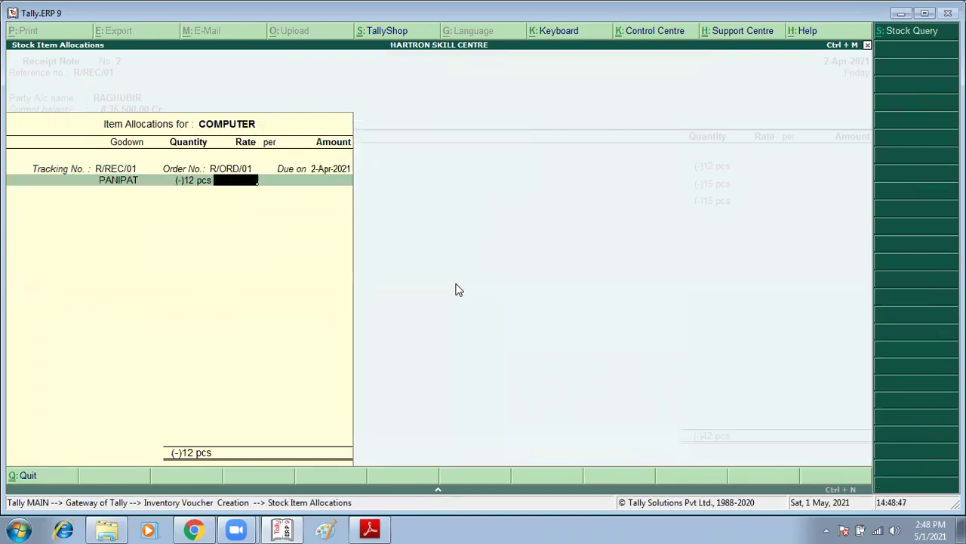
{"action": "key", "text": "BackSpace"}
{"action": "key", "text": "BackSpace"}
{"action": "key", "text": "BackSpace"}
{"action": "key", "text": "BackSpace"}
{"action": "key", "text": "BackSpace"}
{"action": "key", "text": "BackSpace"}
{"action": "key", "text": "BackSpace"}
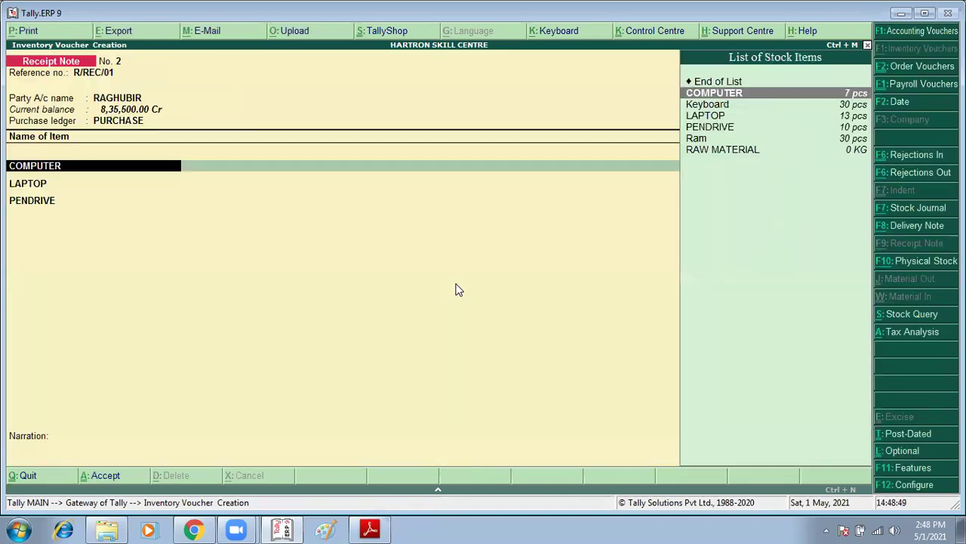
{"action": "key", "text": "BackSpace"}
{"action": "key", "text": "Return"}
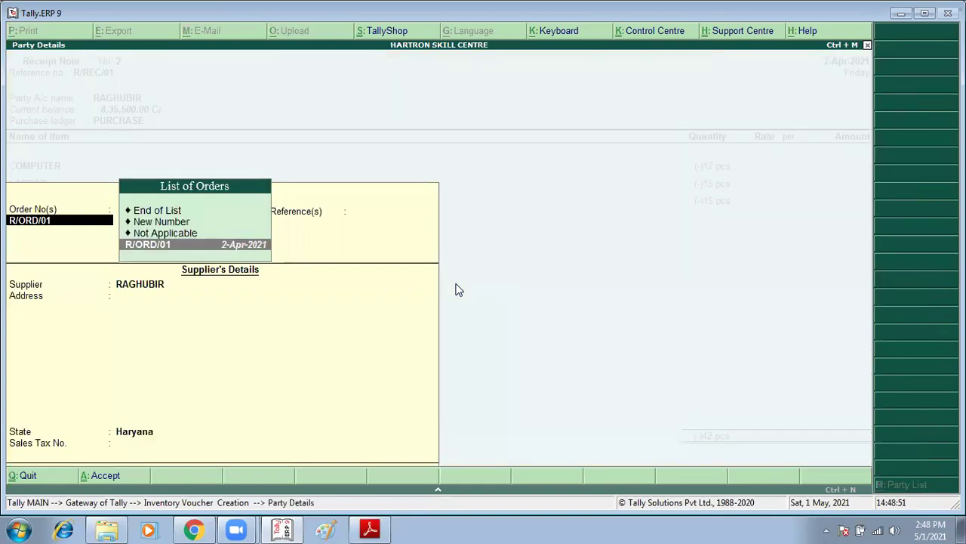
{"action": "key", "text": "Escape"}
{"action": "key", "text": "Return"}
{"action": "key", "text": "Escape"}
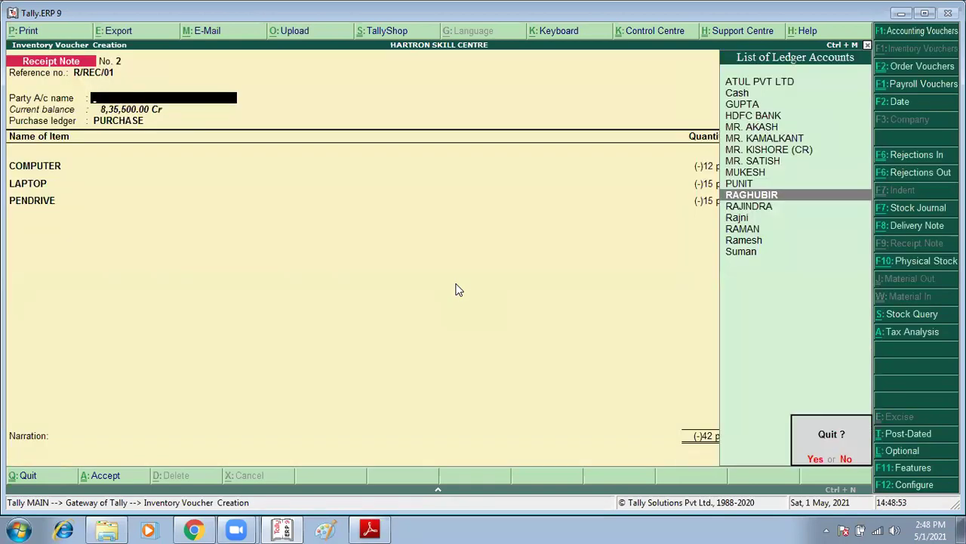
{"action": "key", "text": "Return"}
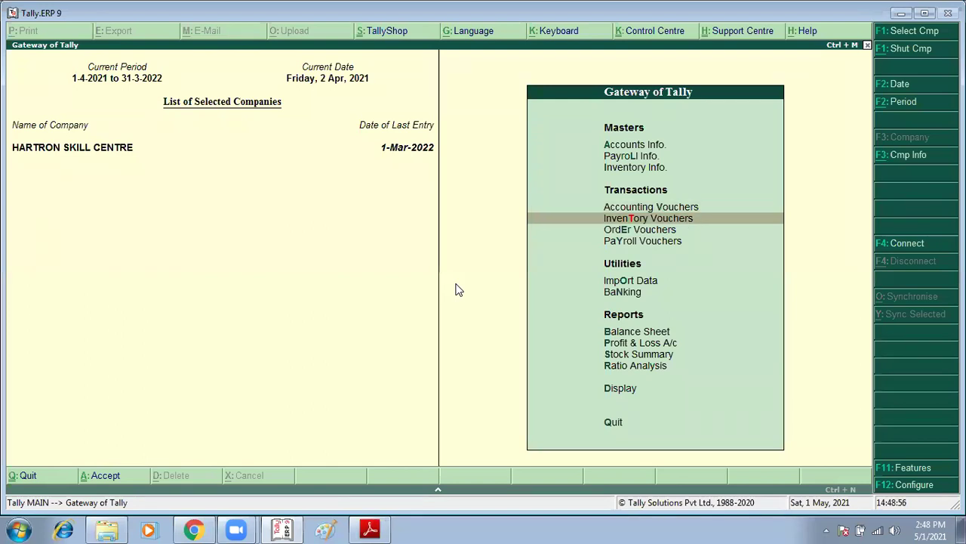
Check the vouchers recorded in the Day Book for 2-Apr-2021.
{"action": "key", "text": "Up"}
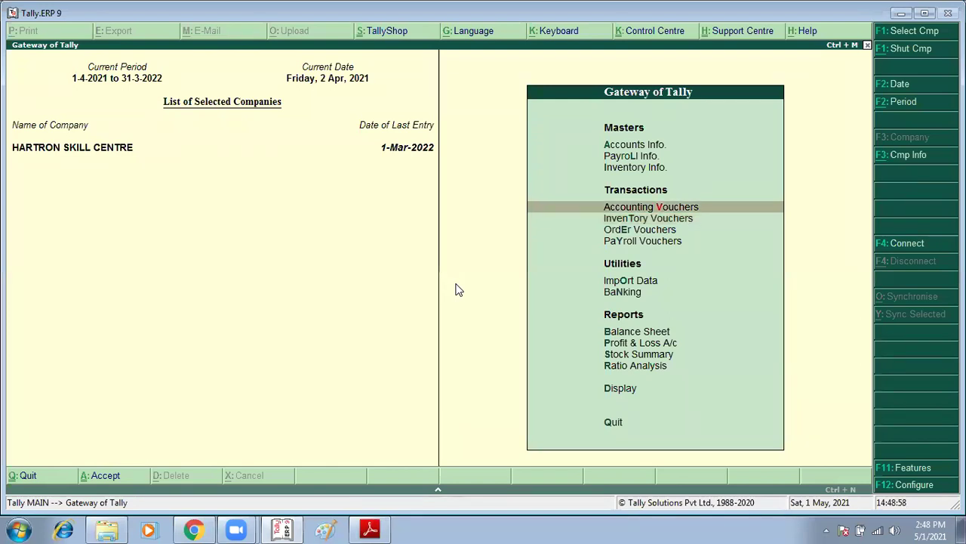
{"action": "key", "text": "d"}
{"action": "key", "text": "y"}
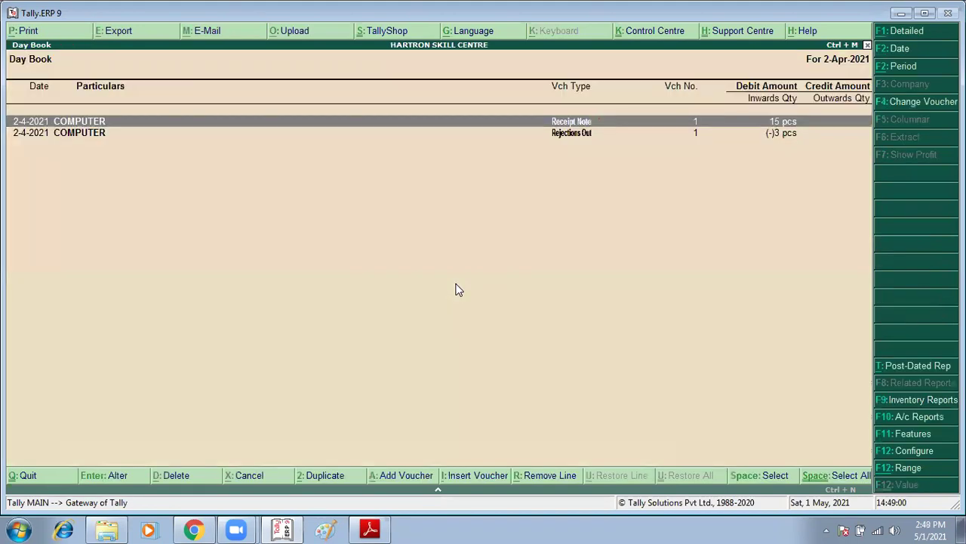
{"action": "key", "text": "Down"}
{"action": "key", "text": "Escape"}
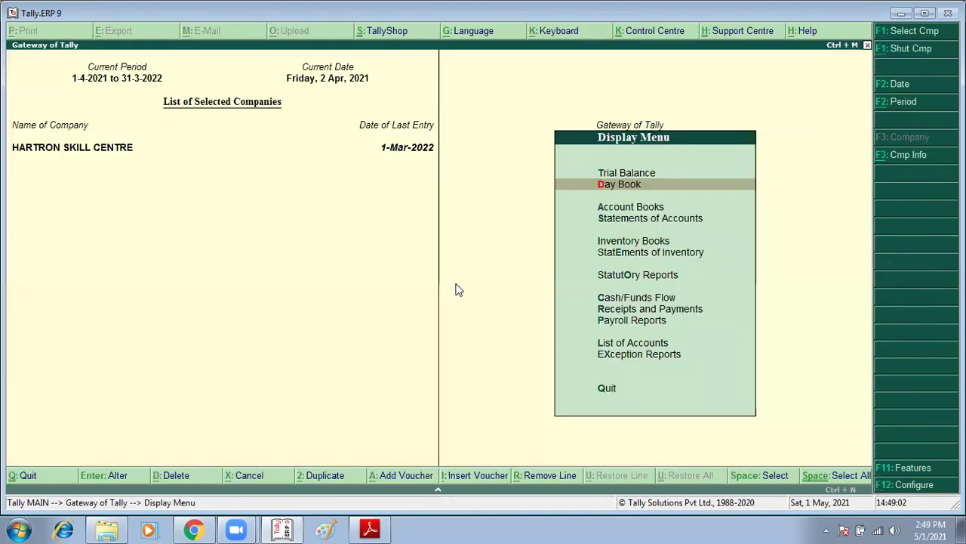
{"action": "key", "text": "Escape"}
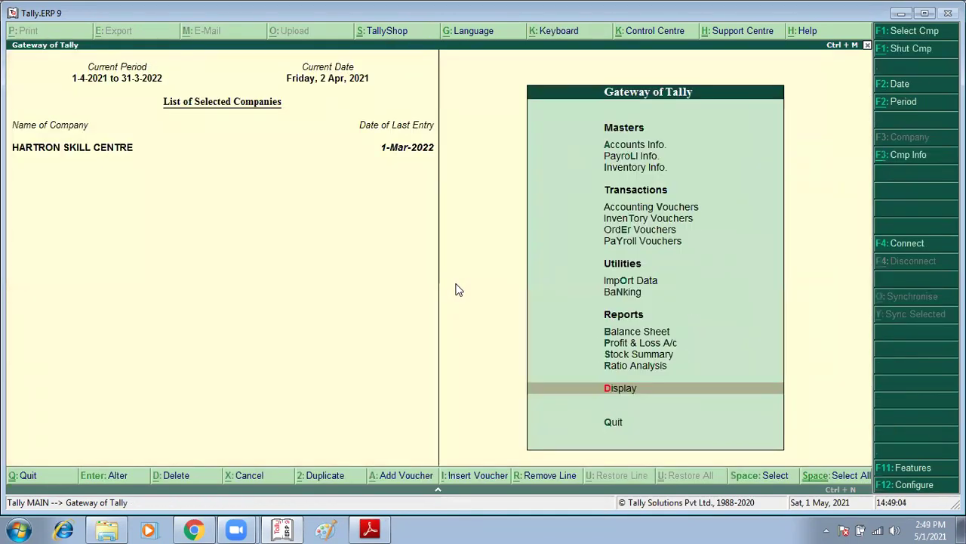
Start a new purchase order voucher.
{"action": "key", "text": "v"}
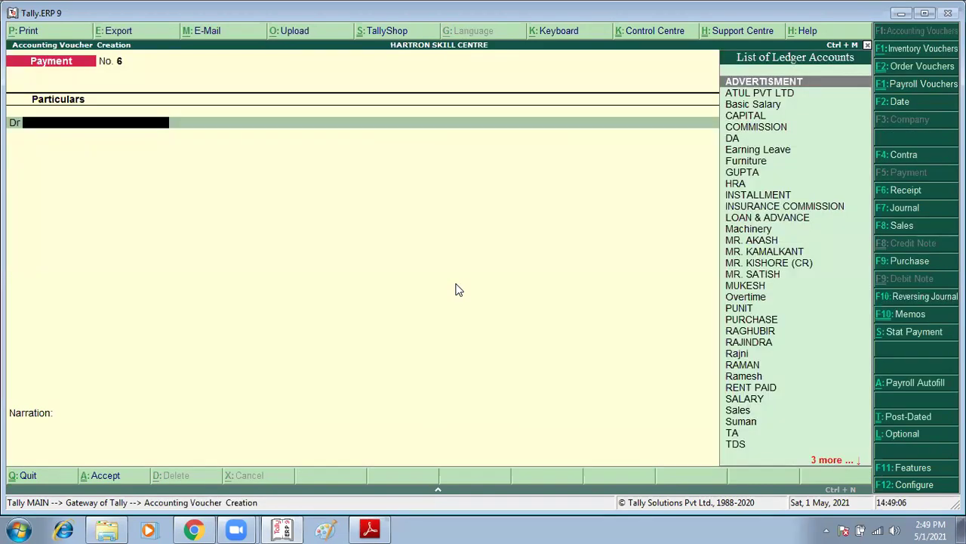
{"action": "key", "text": "alt+F9"}
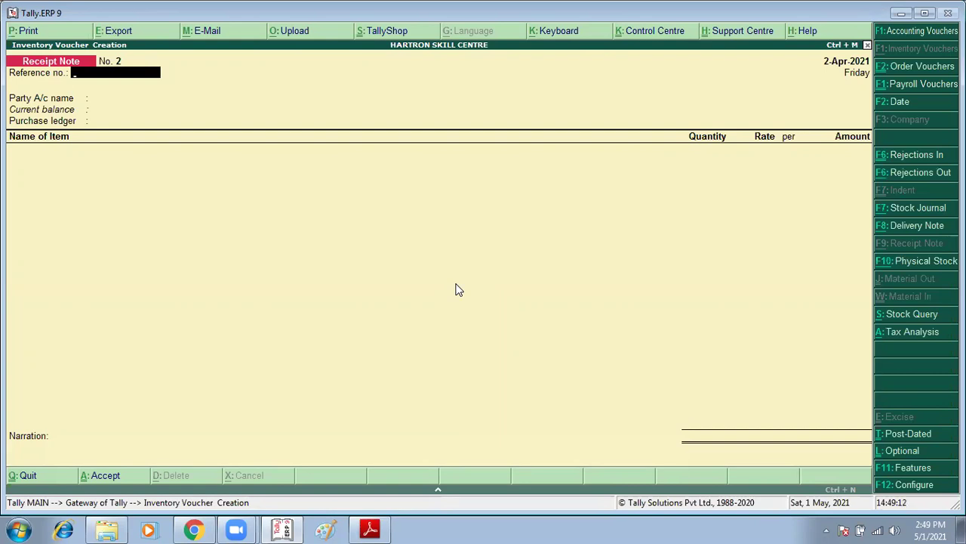
{"action": "key", "text": "alt+F4"}
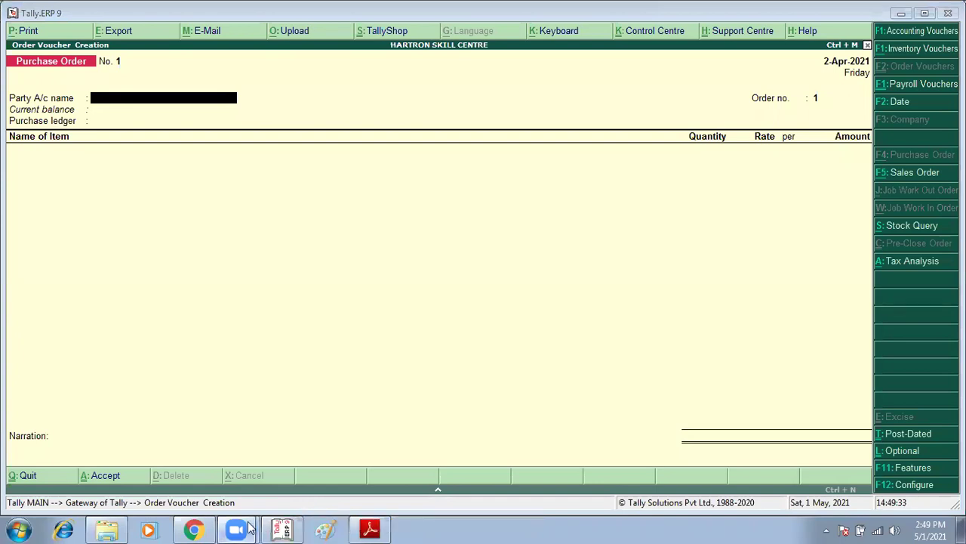
Switch to Paint, paste the captured screen, save it as PNG file 5 and close Paint.
{"action": "left_click", "coordinate": [324, 529]}
{"action": "key", "text": "ctrl+v"}
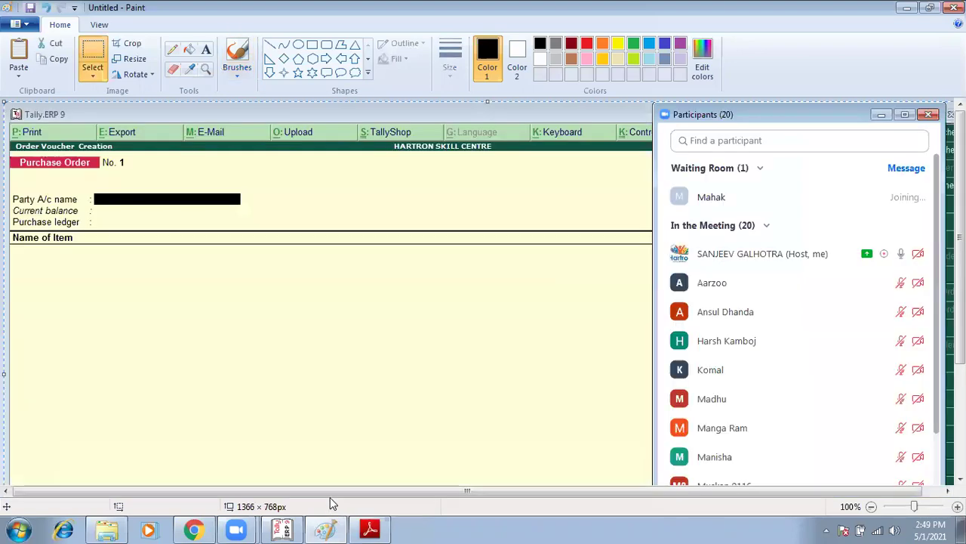
{"action": "key", "text": "ctrl+s"}
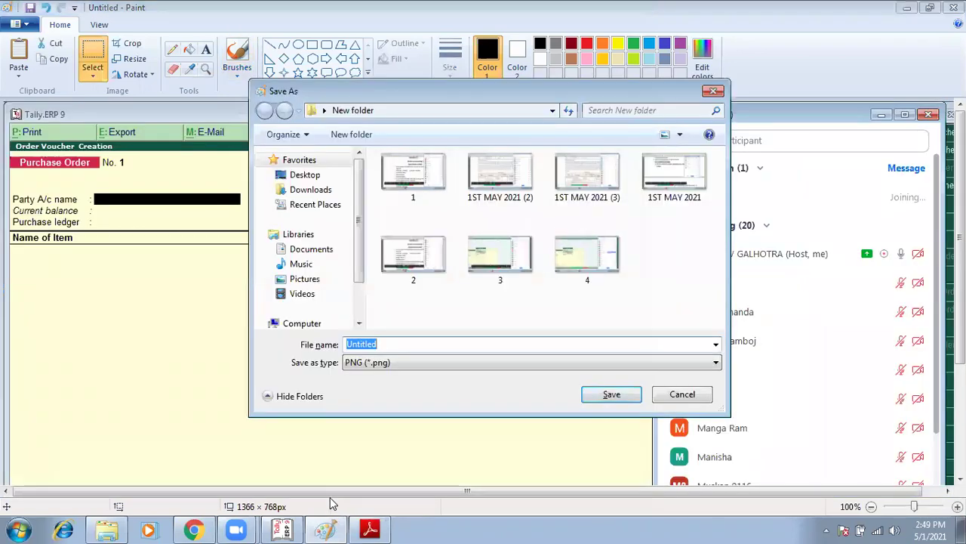
{"action": "type", "text": "5"}
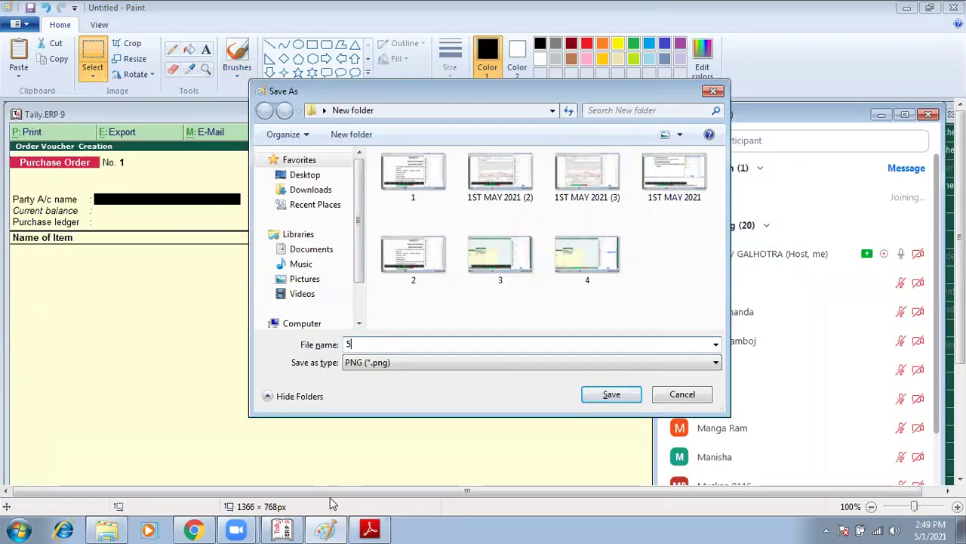
{"action": "key", "text": "Return"}
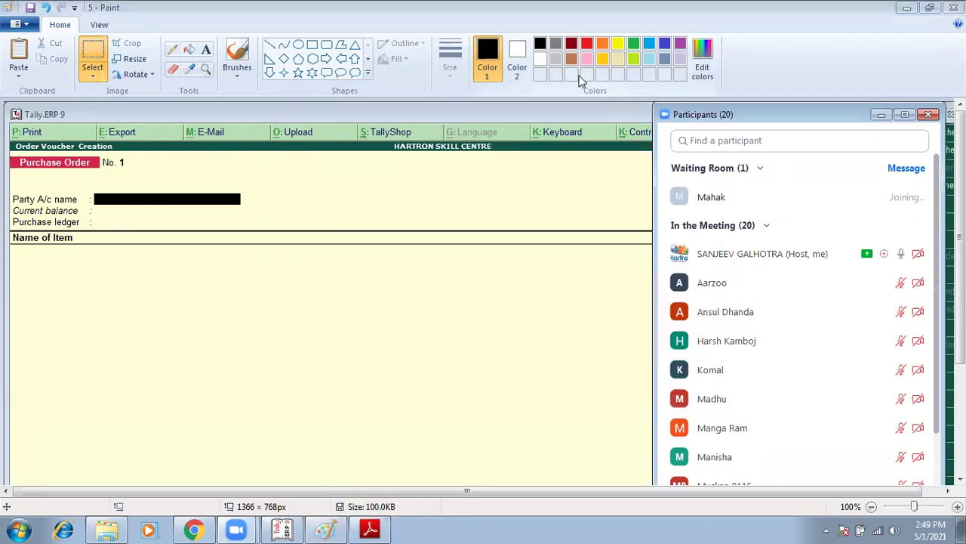
{"action": "left_click", "coordinate": [953, 8]}
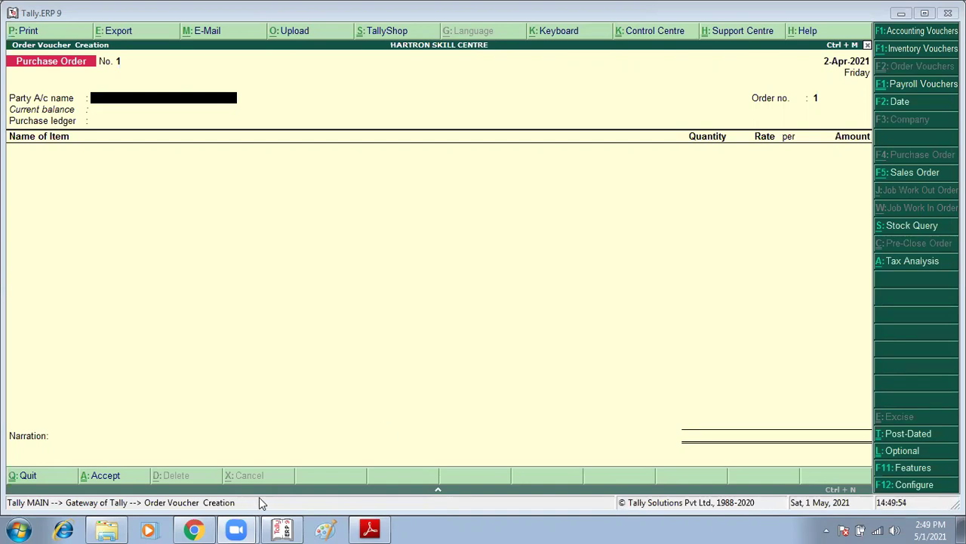
Paste another captured screen into Paint, save it as PNG file 6 and return to Tally.ERP 9.
{"action": "left_click", "coordinate": [336, 527]}
{"action": "key", "text": "ctrl+v"}
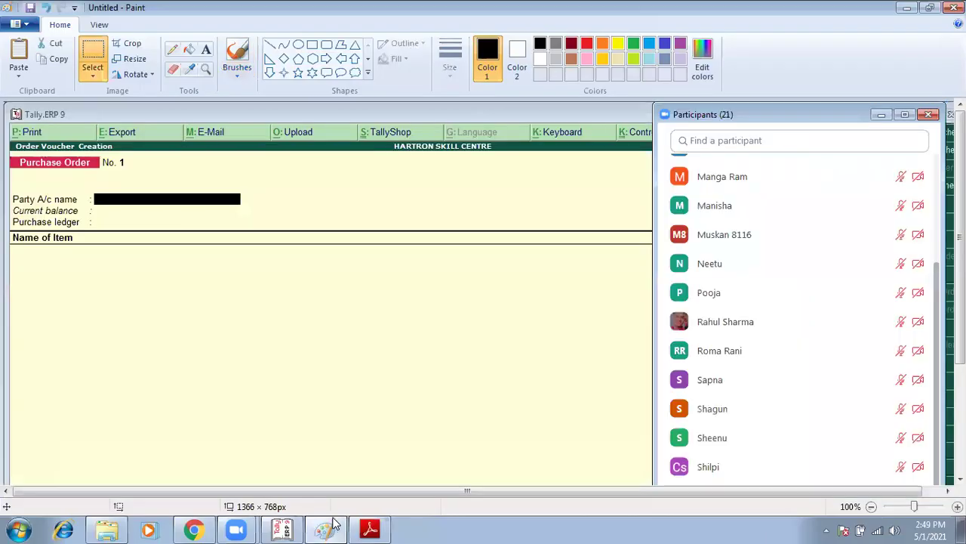
{"action": "key", "text": "ctrl+s"}
{"action": "type", "text": "6"}
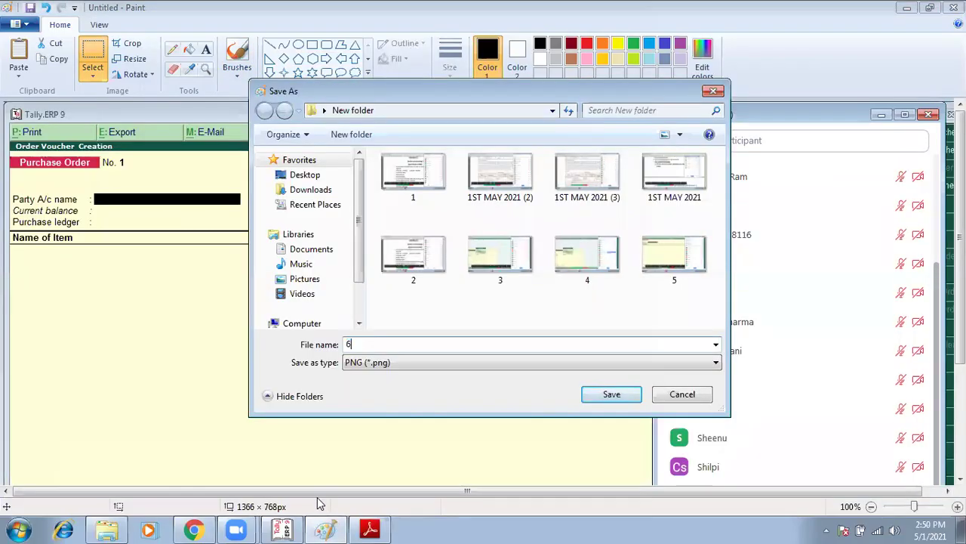
{"action": "key", "text": "Return"}
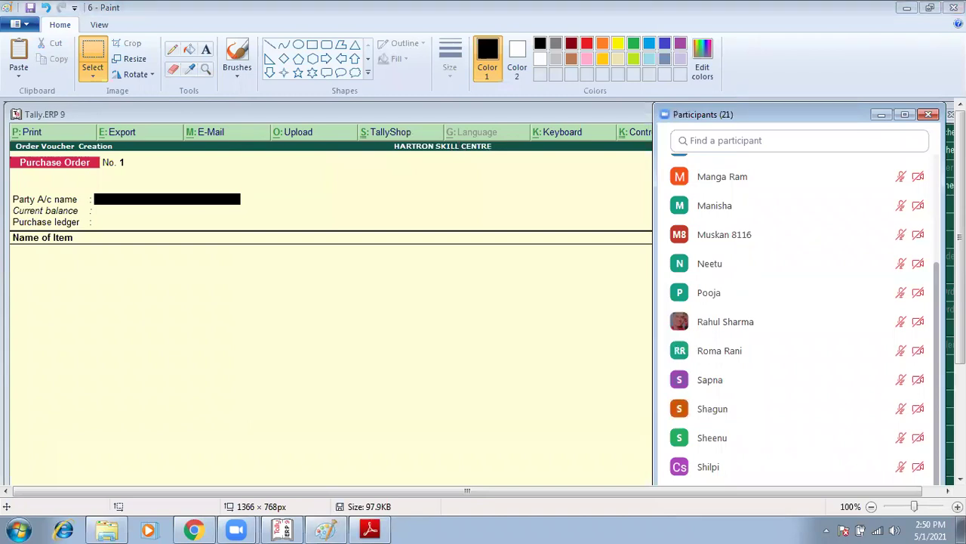
{"action": "left_click", "coordinate": [282, 529]}
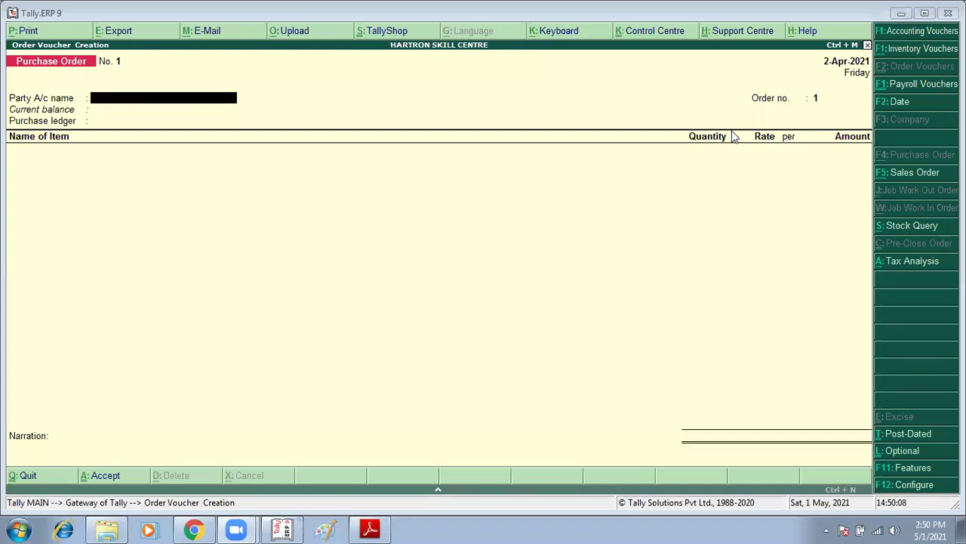
{"action": "key", "text": "Return"}
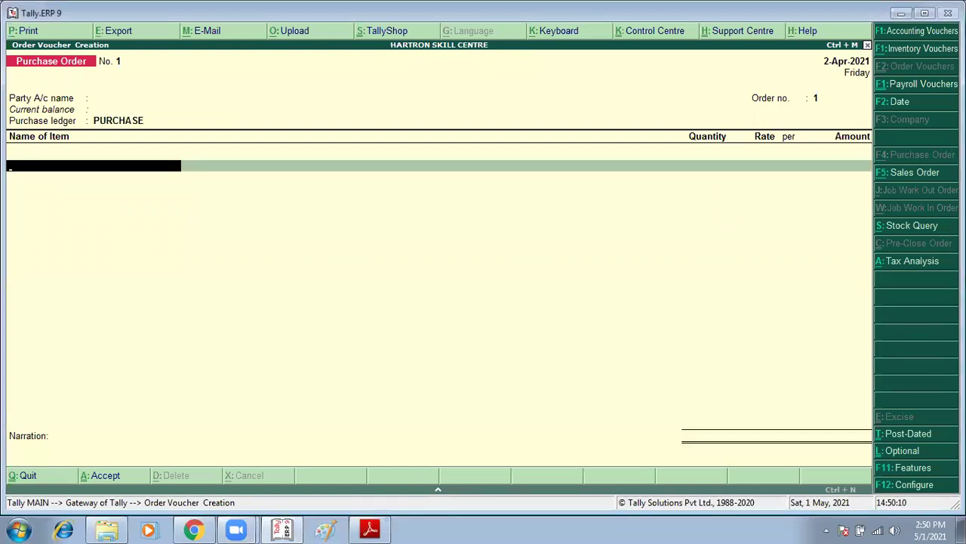
{"action": "key", "text": "alt+c"}
{"action": "type", "text": "A"}
{"action": "key", "text": "BackSpace"}
{"action": "key", "text": "Escape"}
{"action": "key", "text": "BackSpace"}
{"action": "key", "text": "BackSpace"}
{"action": "key", "text": "BackSpace"}
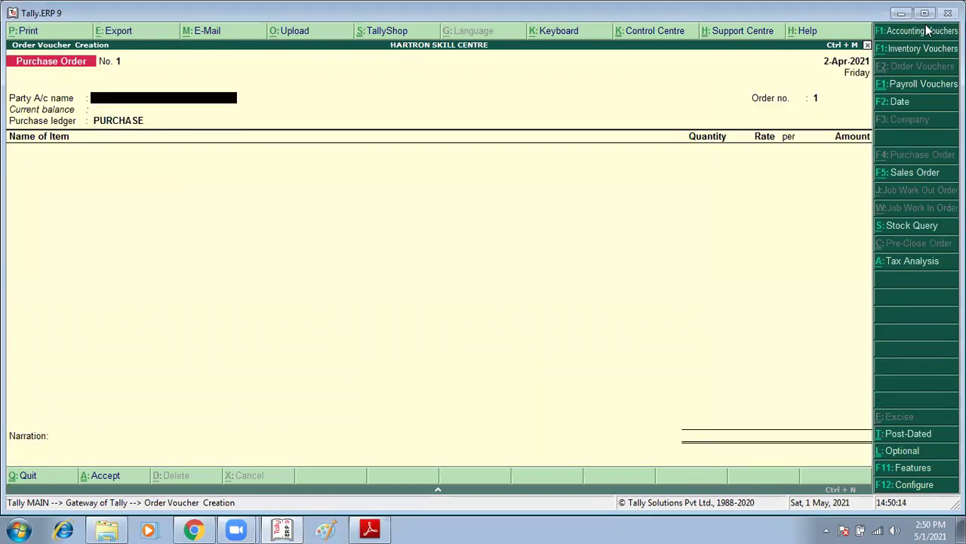
Create ledger ABC under Sundry Creditors as the purchase order's party account.
{"action": "key", "text": "alt+c"}
{"action": "type", "text": "ABC"}
{"action": "key", "text": "Return"}
{"action": "type", "text": "SUN"}
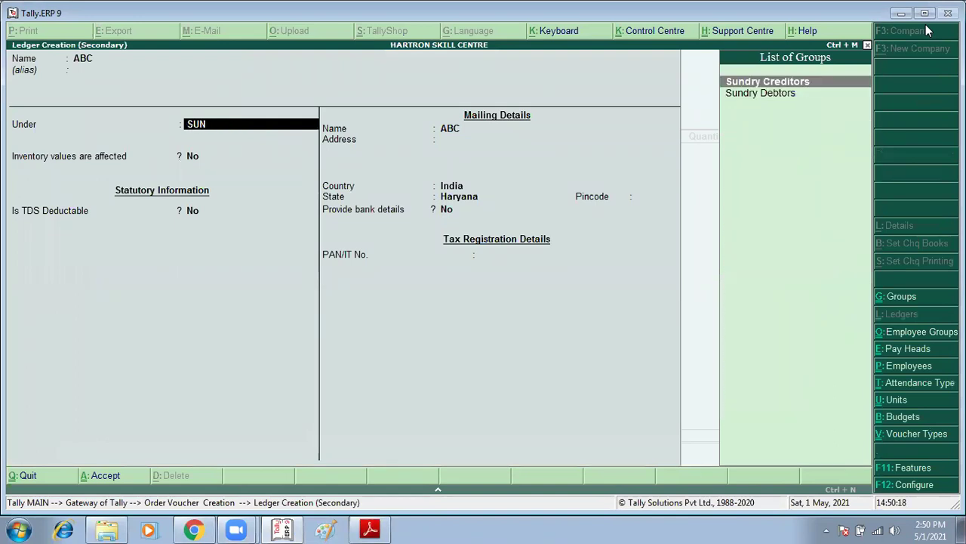
{"action": "key", "text": "Return"}
{"action": "key", "text": "ctrl+a"}
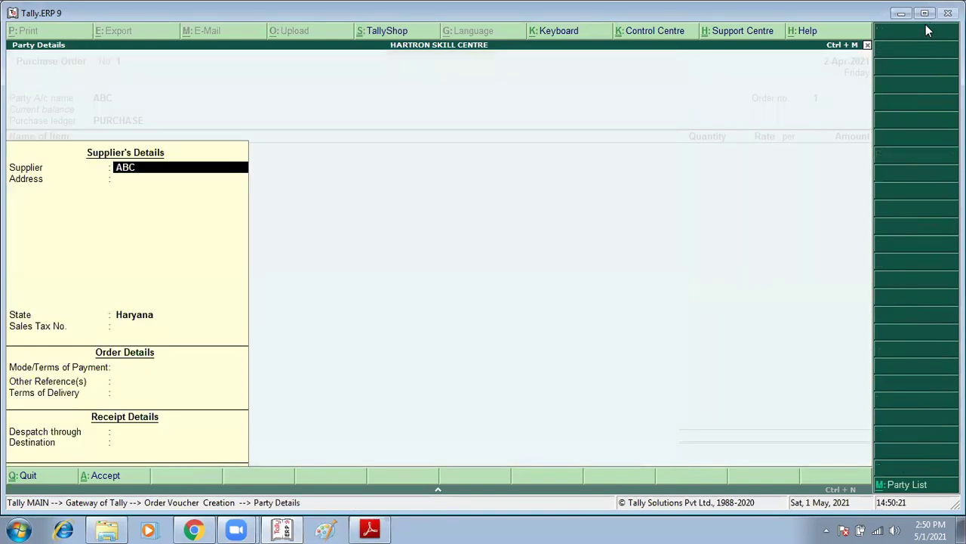
Accept the supplier details, set the order number to R/ORD/01 and use PURCHASE as the purchase ledger.
{"action": "key", "text": "ctrl+a"}
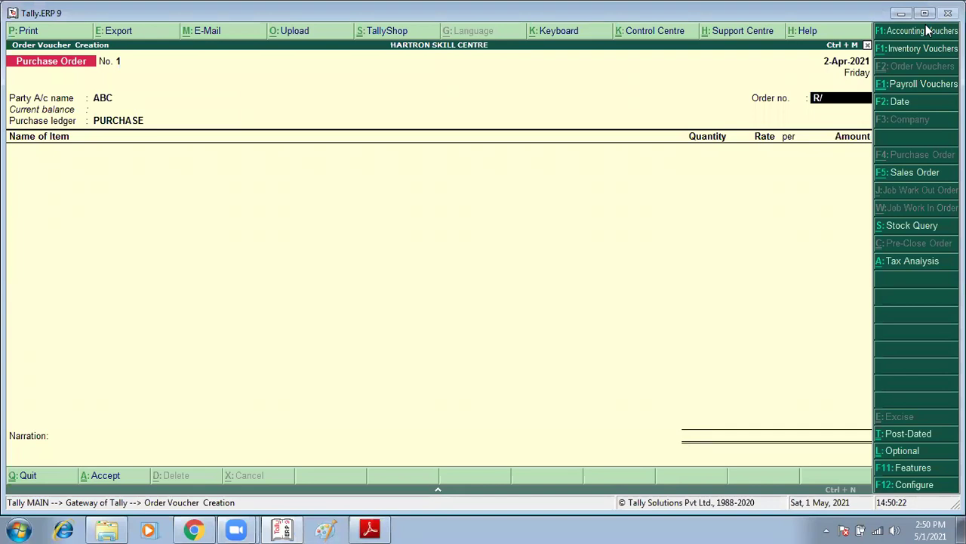
{"action": "key", "text": "Return"}
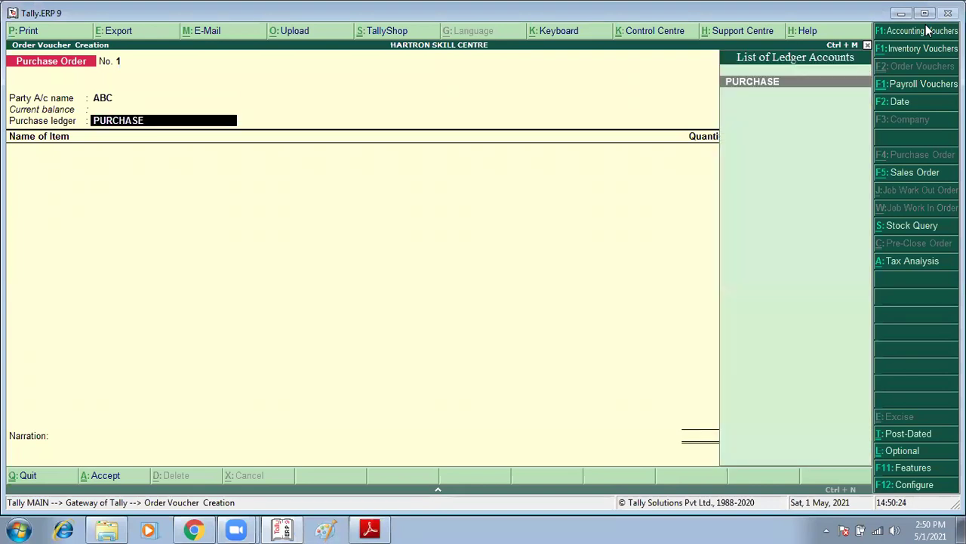
{"action": "key", "text": "Return"}
Add COMPUTER to the purchase order with 10 pcs allocated to the PANIPAT godown.
{"action": "key", "text": "Down"}
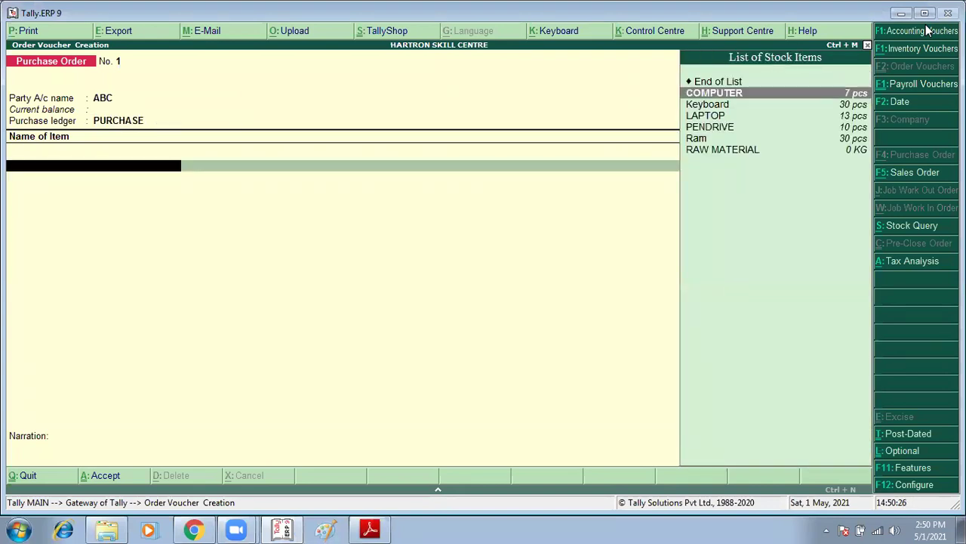
{"action": "key", "text": "Return"}
{"action": "key", "text": "Return"}
{"action": "type", "text": "PA"}
{"action": "key", "text": "Return"}
{"action": "type", "text": "10"}
{"action": "key", "text": "Return"}
{"action": "key", "text": "Return"}
{"action": "key", "text": "Return"}
{"action": "key", "text": "Return"}
Add LAPTOP to the purchase order with 10 pcs allocated to the PANIPAT godown.
{"action": "type", "text": "L"}
{"action": "key", "text": "Return"}
{"action": "key", "text": "Return"}
{"action": "type", "text": "PAT"}
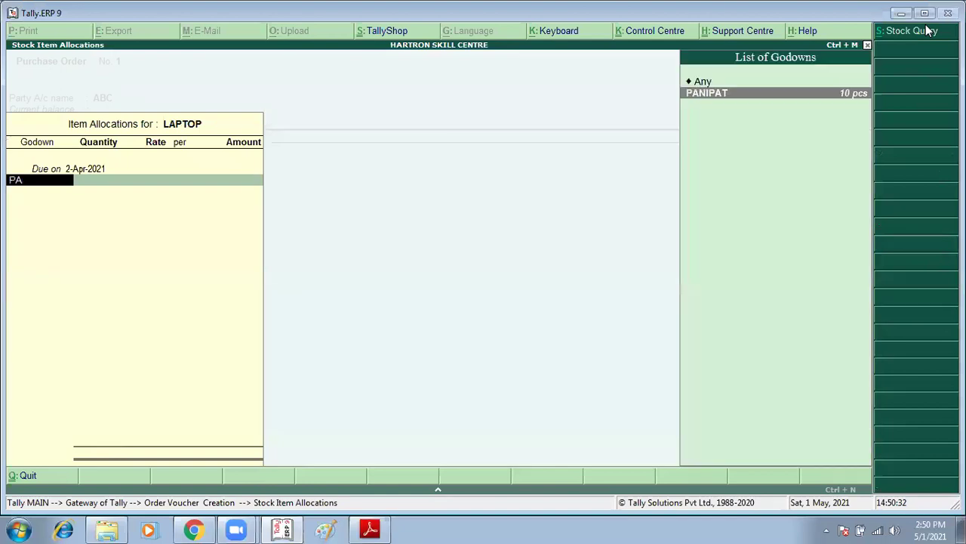
{"action": "key", "text": "Return"}
{"action": "type", "text": "10 pcs"}
{"action": "key", "text": "Return"}
{"action": "key", "text": "Return"}
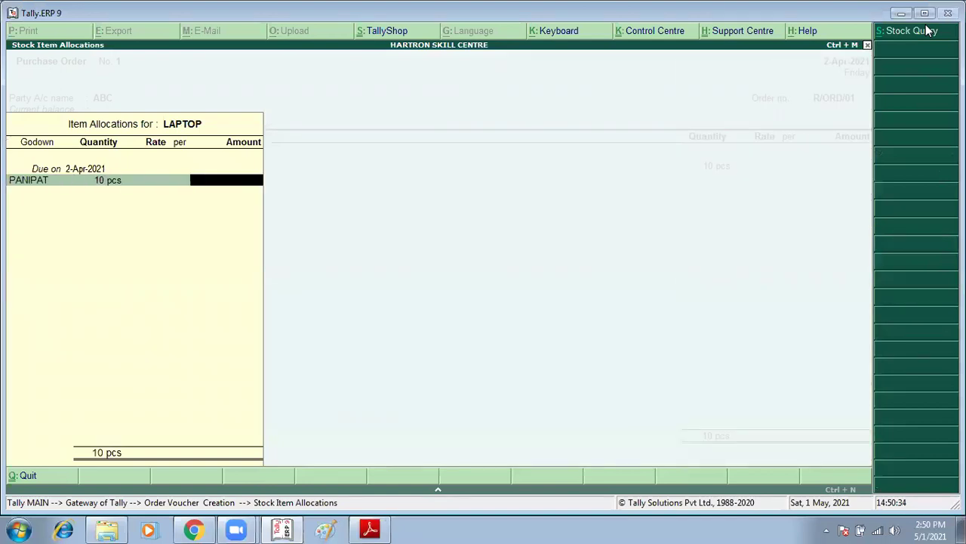
{"action": "key", "text": "Return"}
{"action": "key", "text": "Return"}
{"action": "key", "text": "Return"}
Add PENDRIVE to the purchase order with 10 pcs allocated to the PANIPAT godown.
{"action": "type", "text": "PE"}
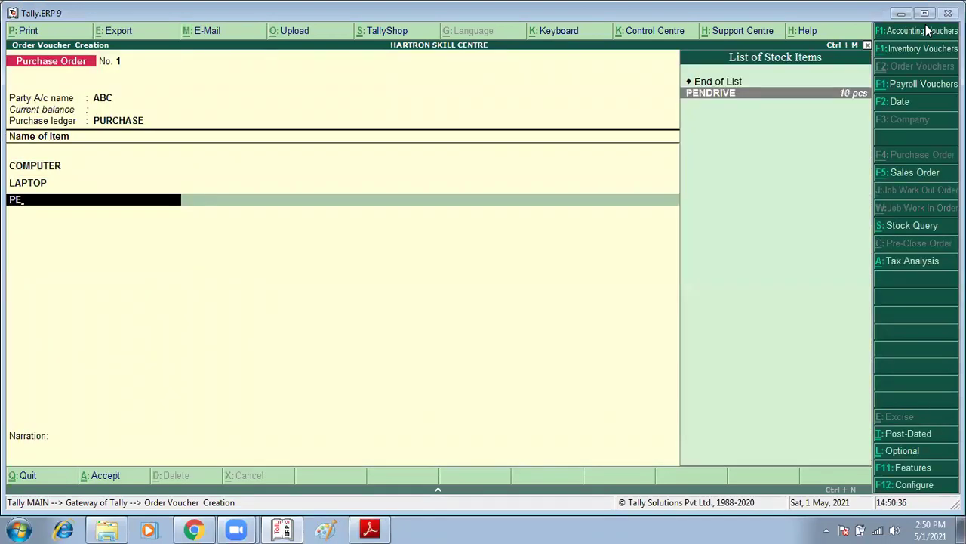
{"action": "key", "text": "Return"}
{"action": "key", "text": "Return"}
{"action": "type", "text": "P"}
{"action": "type", "text": "A"}
{"action": "key", "text": "Return"}
{"action": "type", "text": "10"}
{"action": "key", "text": "Return"}
{"action": "key", "text": "Return"}
{"action": "key", "text": "Return"}
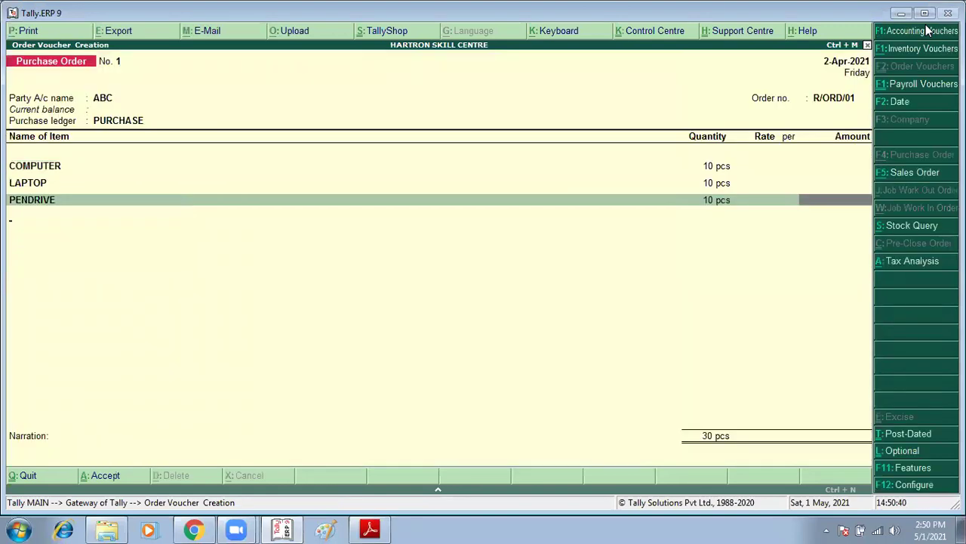
End the item list and save purchase order R/ORD/01 without a narration.
{"action": "key", "text": "Return"}
{"action": "key", "text": "Return"}
{"action": "key", "text": "Return"}
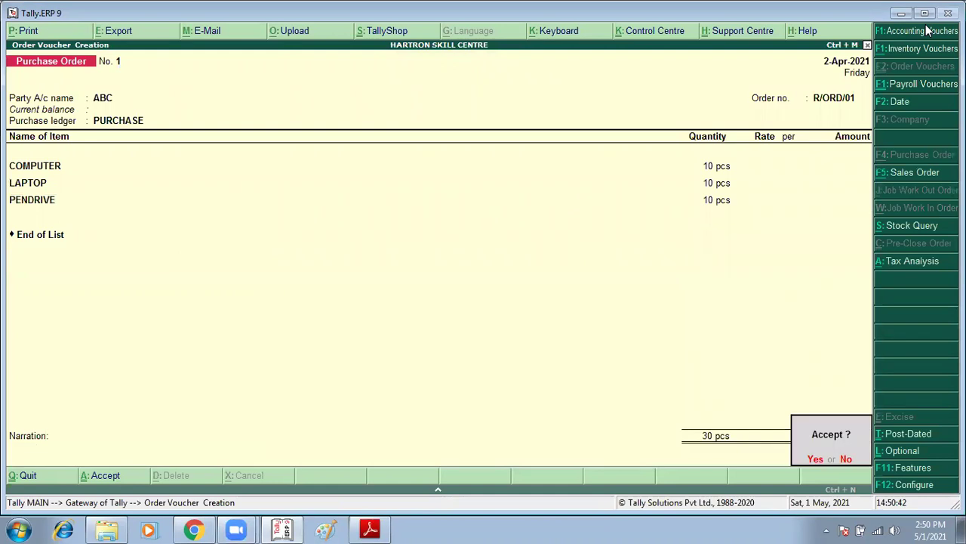
{"action": "key", "text": "Return"}
Save the purchase order and start a Receipt Note with reference number R/REC/01.
{"action": "left_click", "coordinate": [927, 30]}
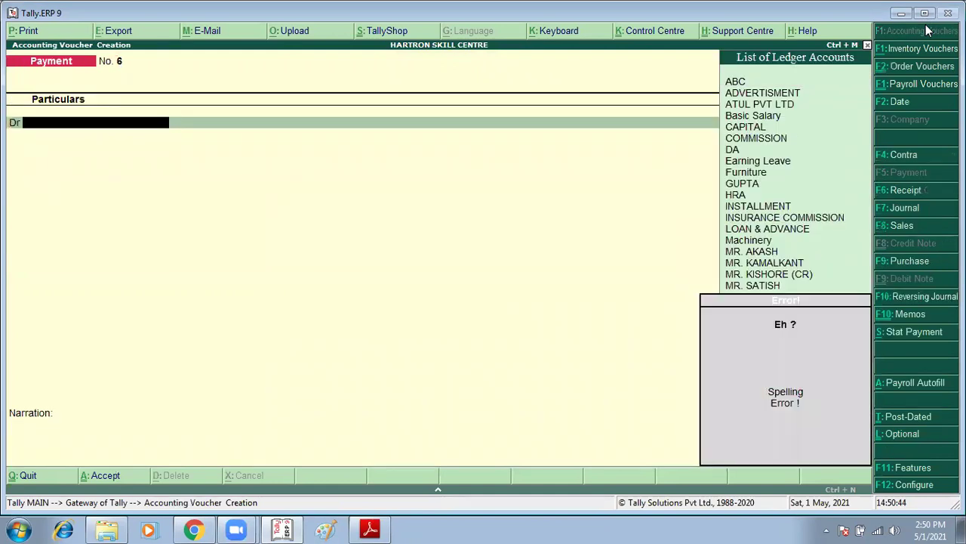
{"action": "key", "text": "alt+F9"}
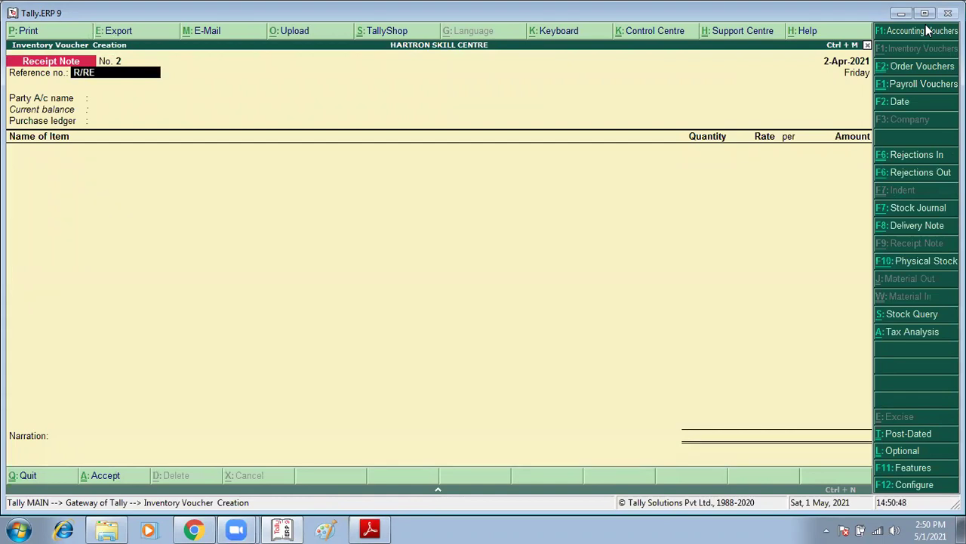
{"action": "key", "text": "Return"}
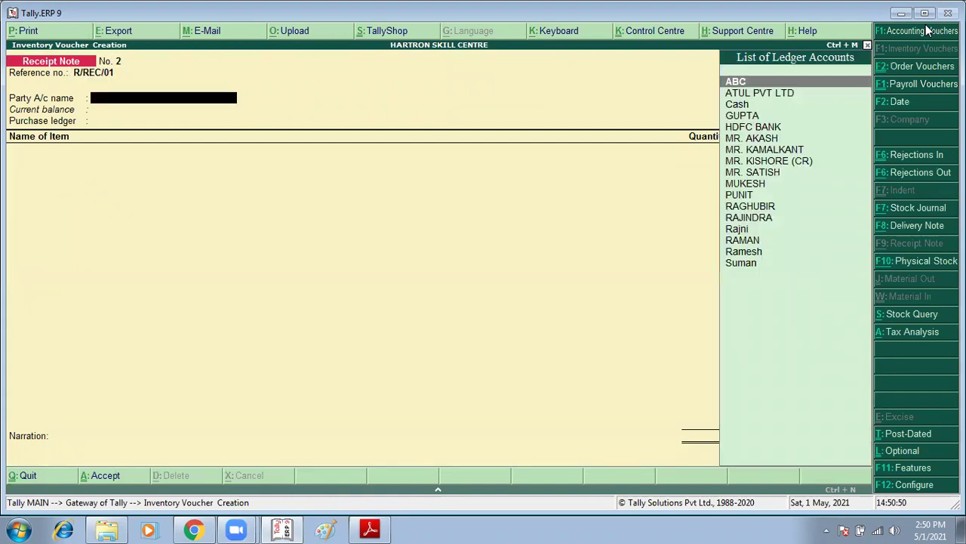
Set ABC as the receipt note's party and link it to purchase order R/ORD/01.
{"action": "type", "text": "AB"}
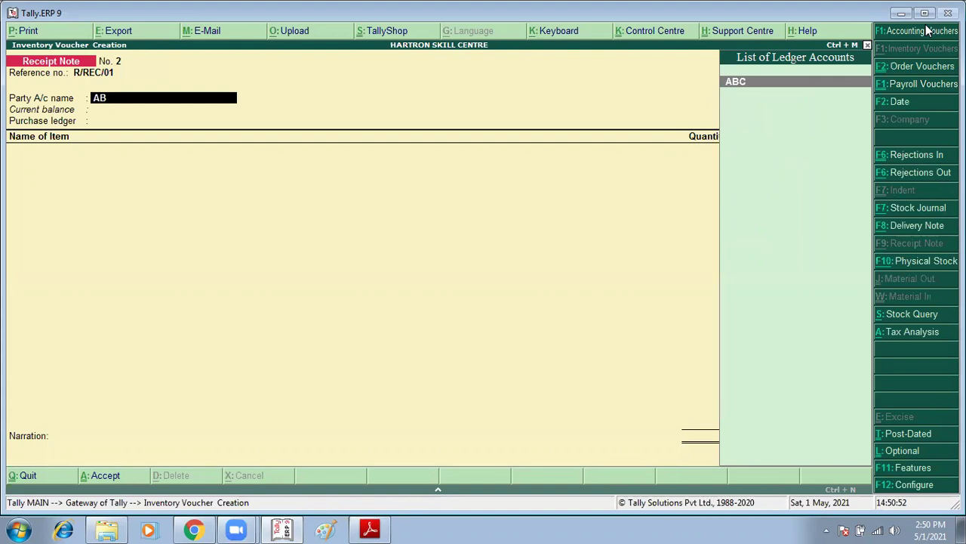
{"action": "key", "text": "Return"}
{"action": "key", "text": "Down"}
{"action": "key", "text": "Down"}
{"action": "key", "text": "Down"}
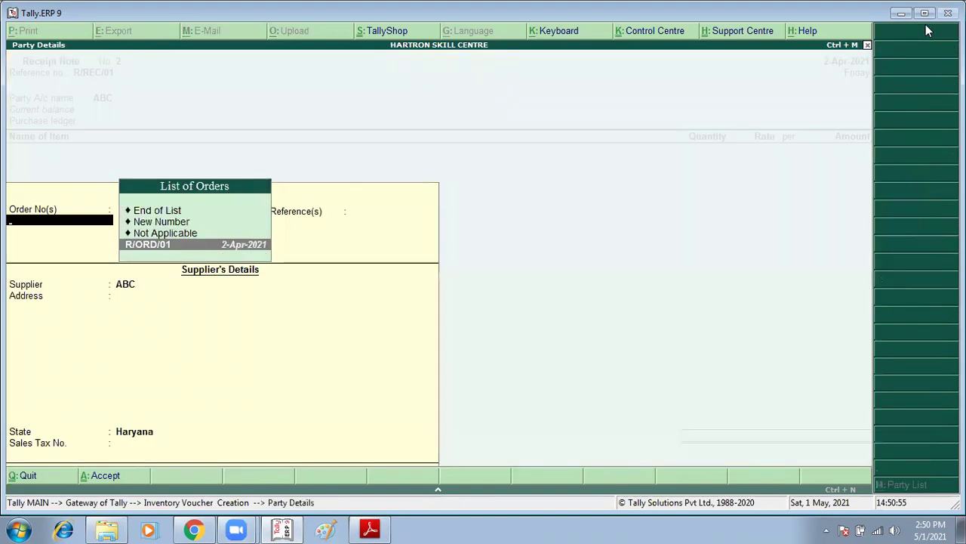
{"action": "key", "text": "Return"}
{"action": "key", "text": "Return"}
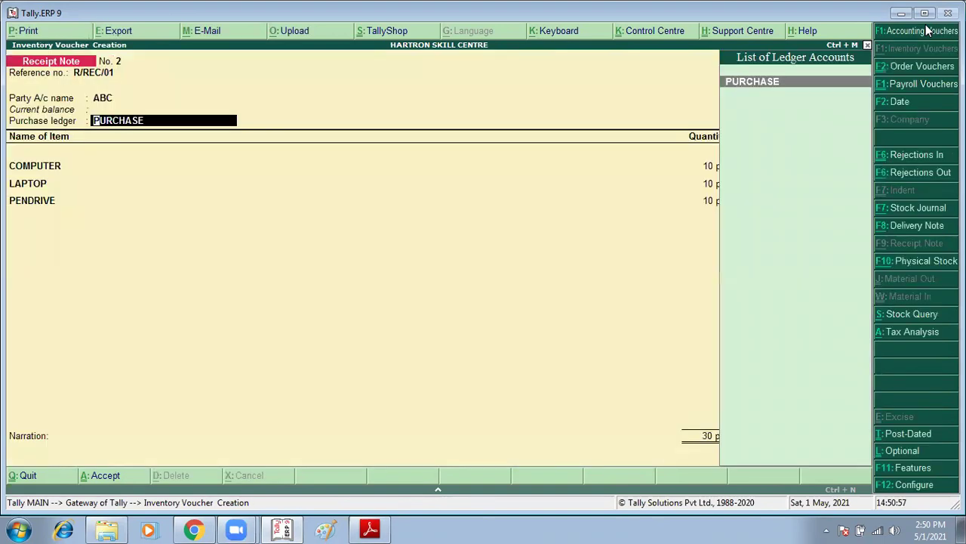
Keep the PURCHASE ledger and accept 10 pcs of COMPUTER at the PANIPAT godown under tracking number R/REC/01.
{"action": "key", "text": "Return"}
{"action": "key", "text": "Return"}
{"action": "key", "text": "Return"}
{"action": "key", "text": "Return"}
{"action": "key", "text": "Return"}
{"action": "key", "text": "Return"}
{"action": "key", "text": "Return"}
{"action": "key", "text": "Return"}
{"action": "key", "text": "Return"}
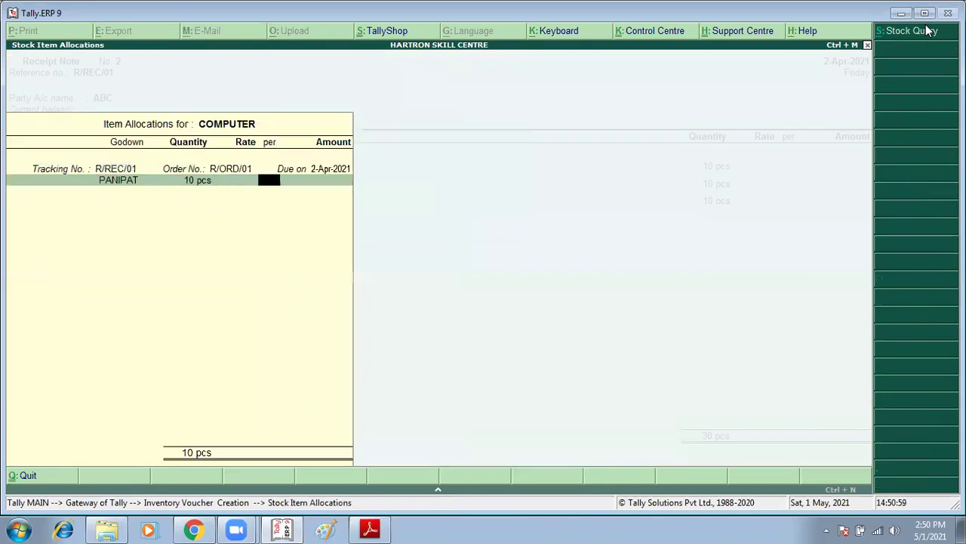
{"action": "key", "text": "Return"}
{"action": "key", "text": "Return"}
{"action": "key", "text": "Return"}
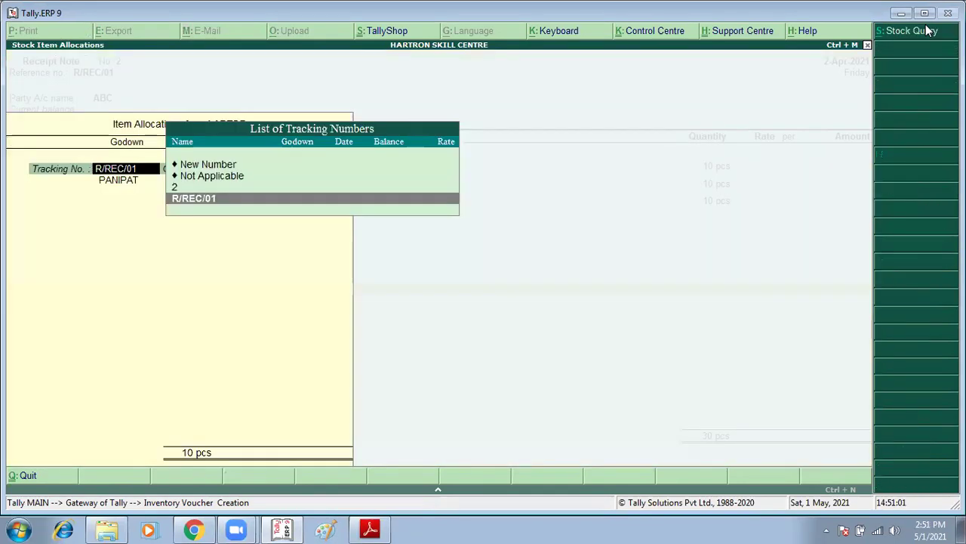
Accept 10 pcs of LAPTOP at the PANIPAT godown under tracking number R/REC/01.
{"action": "key", "text": "Return"}
{"action": "key", "text": "Return"}
{"action": "key", "text": "Return"}
{"action": "key", "text": "Return"}
{"action": "key", "text": "Return"}
{"action": "key", "text": "Return"}
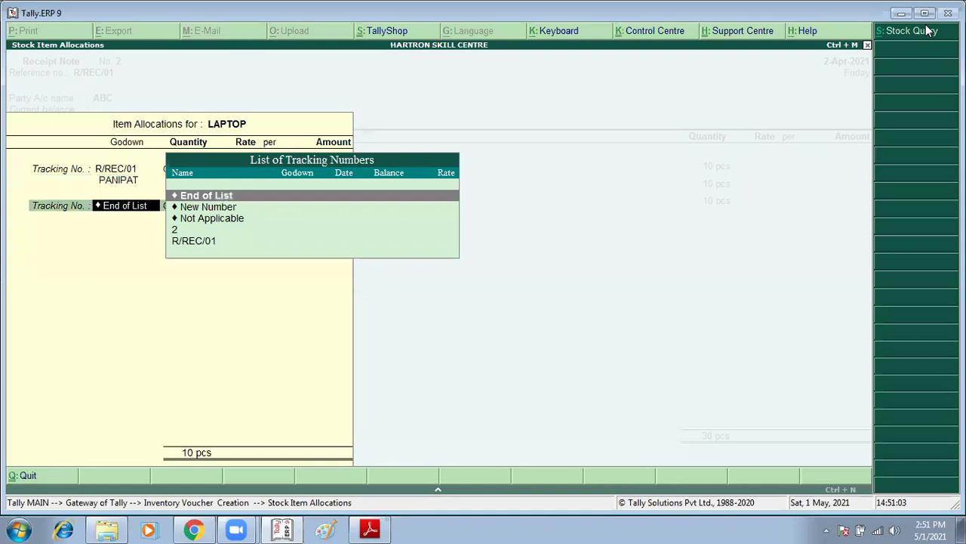
{"action": "key", "text": "Return"}
Accept 10 pcs of PENDRIVE at the PANIPAT godown under tracking number R/REC/01.
{"action": "key", "text": "Return"}
{"action": "key", "text": "Return"}
{"action": "key", "text": "Return"}
{"action": "key", "text": "Return"}
{"action": "key", "text": "Return"}
{"action": "key", "text": "Return"}
{"action": "key", "text": "Return"}
{"action": "key", "text": "Return"}
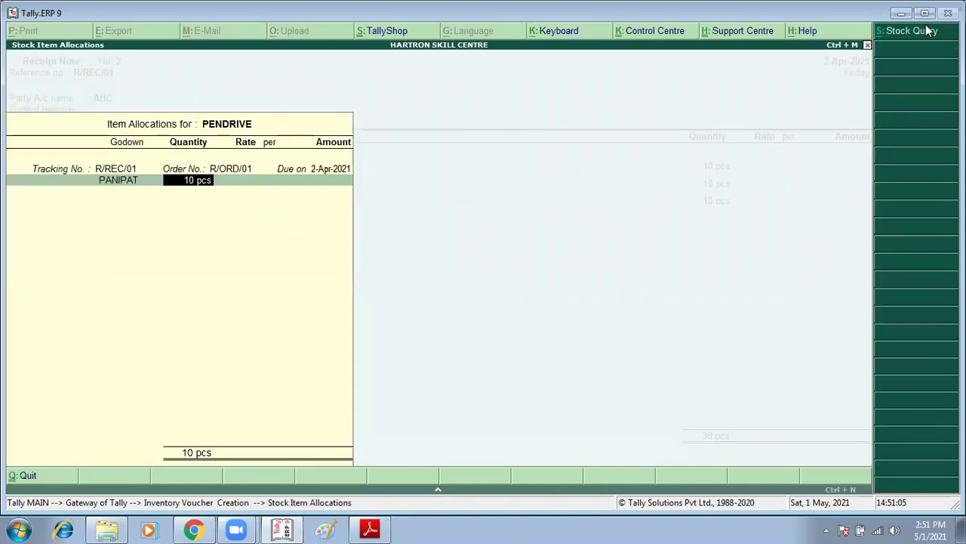
{"action": "key", "text": "Return"}
{"action": "key", "text": "Return"}
{"action": "key", "text": "Return"}
Save the receipt note without a narration and switch to accounting voucher entry.
{"action": "key", "text": "Return"}
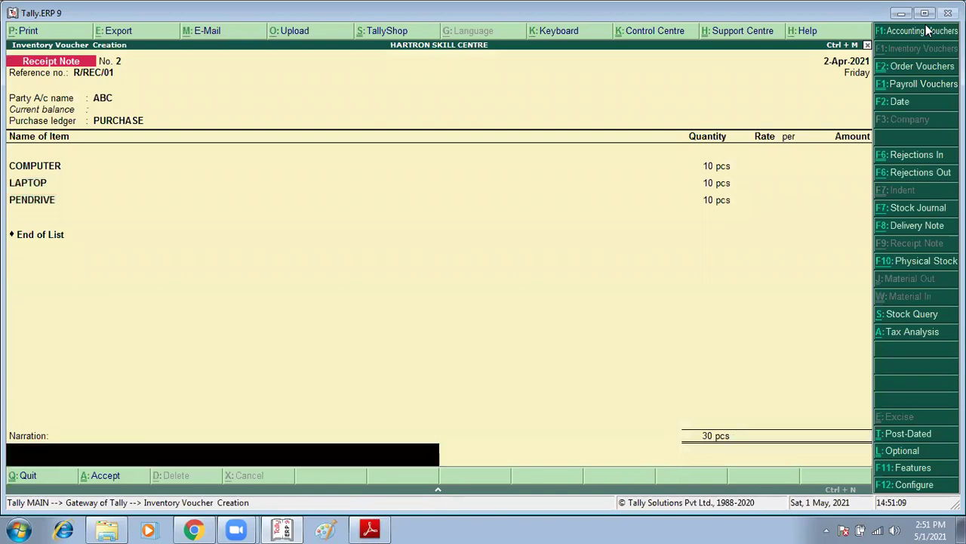
{"action": "key", "text": "Return"}
{"action": "key", "text": "Return"}
{"action": "left_click", "coordinate": [927, 30]}
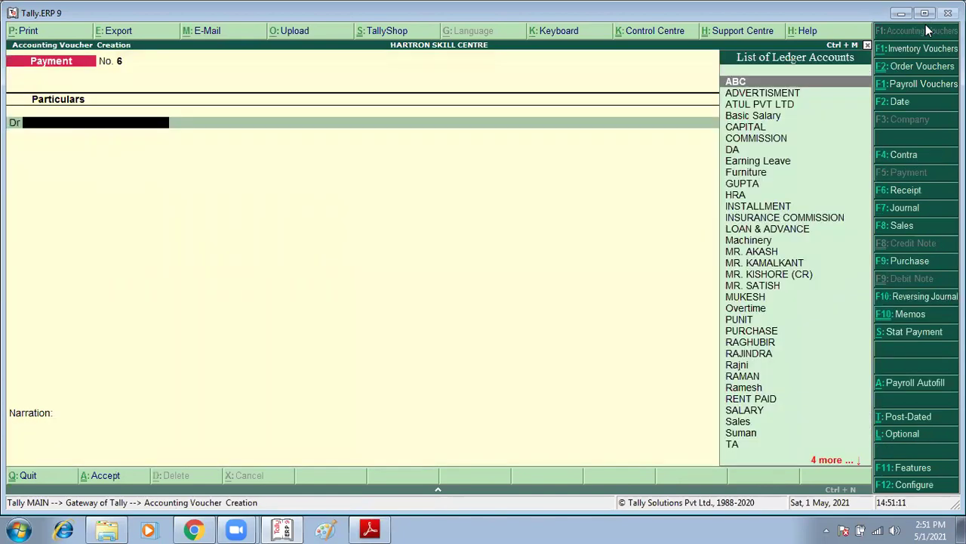
Switch to Adobe Reader and examine the third assignment task for the supplier's bill number and item rates.
{"action": "key", "text": "alt+Tab"}
{"action": "left_click", "coordinate": [398, 351]}
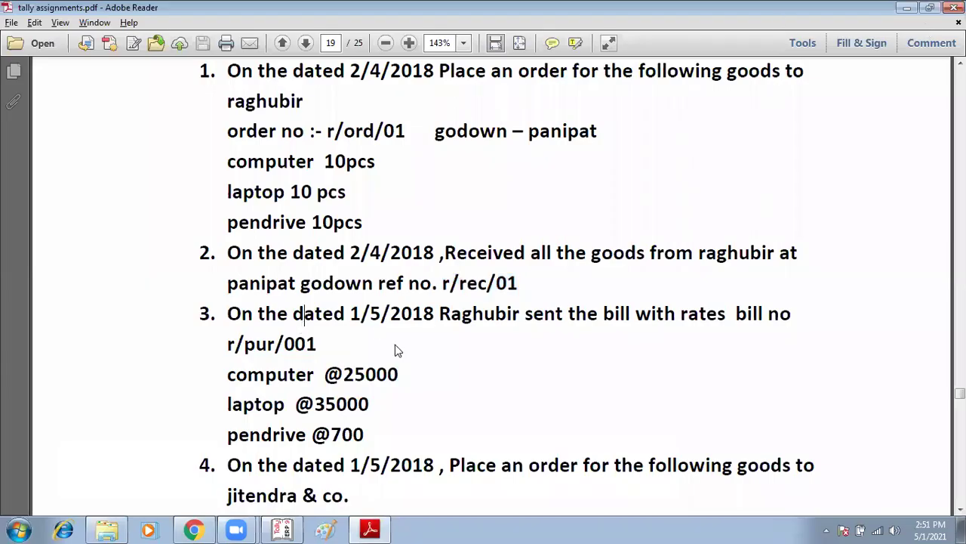
{"action": "left_click_drag", "start_coordinate": [440, 317], "coordinate": [513, 317]}
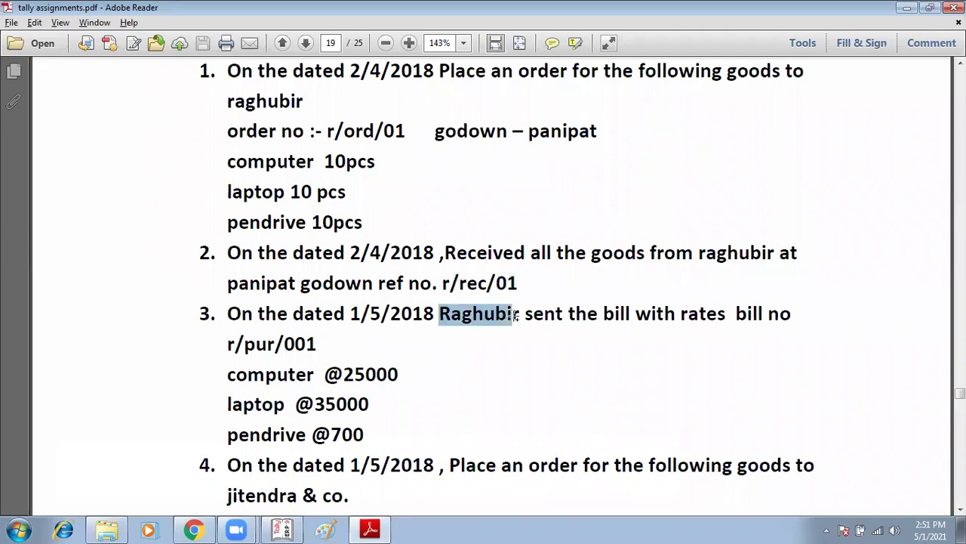
{"action": "left_click", "coordinate": [550, 317]}
{"action": "left_click", "coordinate": [391, 316]}
{"action": "left_click_drag", "start_coordinate": [439, 316], "coordinate": [567, 314]}
{"action": "left_click_drag", "start_coordinate": [235, 347], "coordinate": [323, 378]}
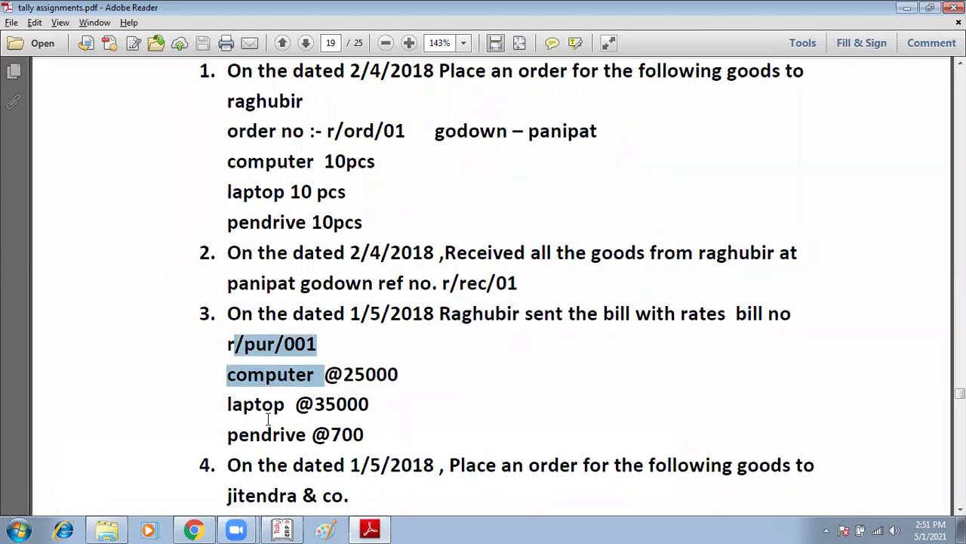
{"action": "left_click_drag", "start_coordinate": [326, 375], "coordinate": [365, 429]}
Switch back to Tally.ERP 9 and start a Purchase voucher with supplier invoice no. R/PUR/01 dated 2-Apr-2021.
{"action": "key", "text": "alt+Tab"}
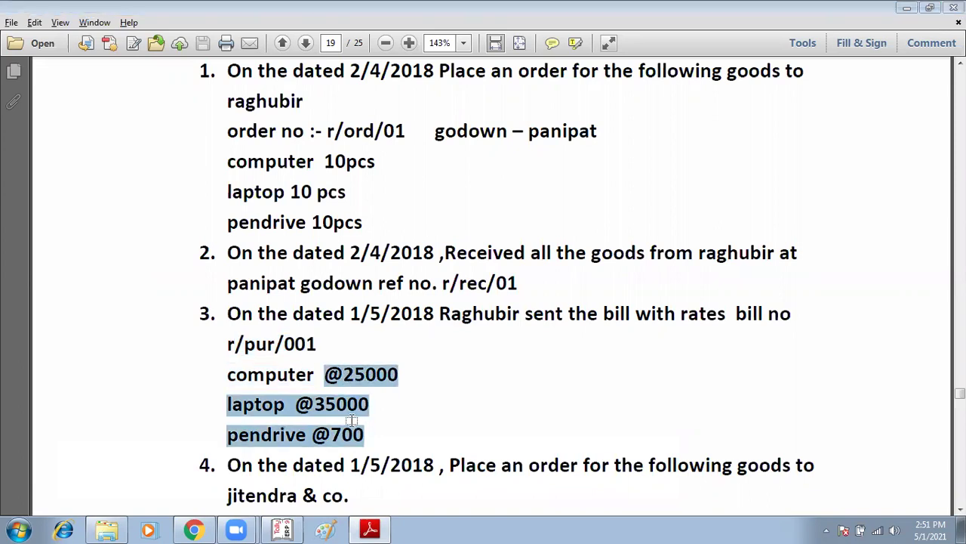
{"action": "key", "text": "F9"}
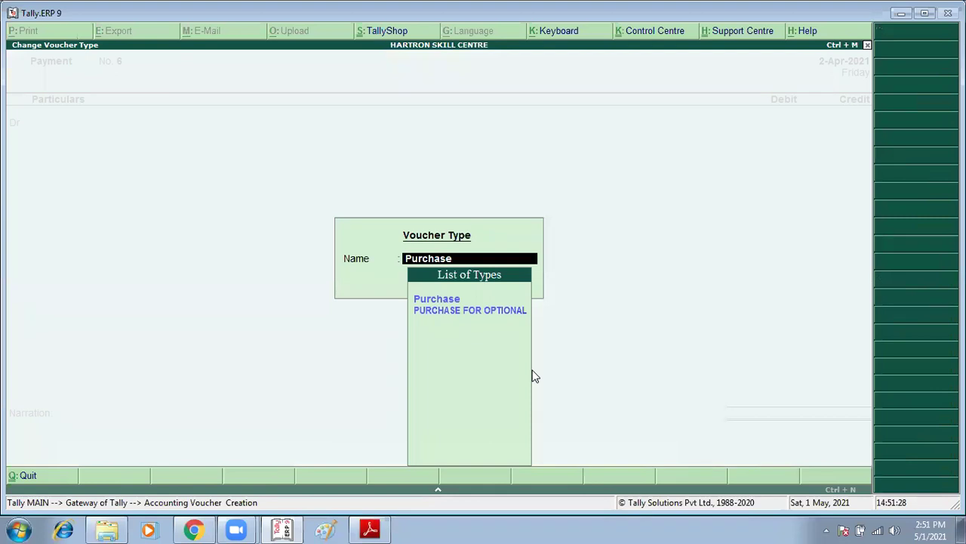
{"action": "key", "text": "Return"}
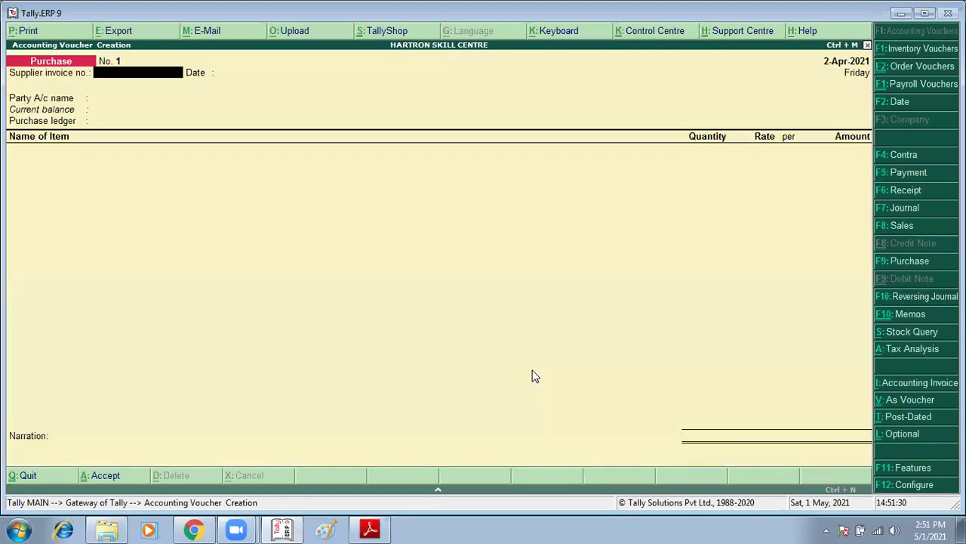
{"action": "key", "text": "alt+Tab"}
{"action": "key", "text": "alt+Tab"}
{"action": "type", "text": "R/PUR/01"}
{"action": "key", "text": "Return"}
{"action": "key", "text": "Return"}
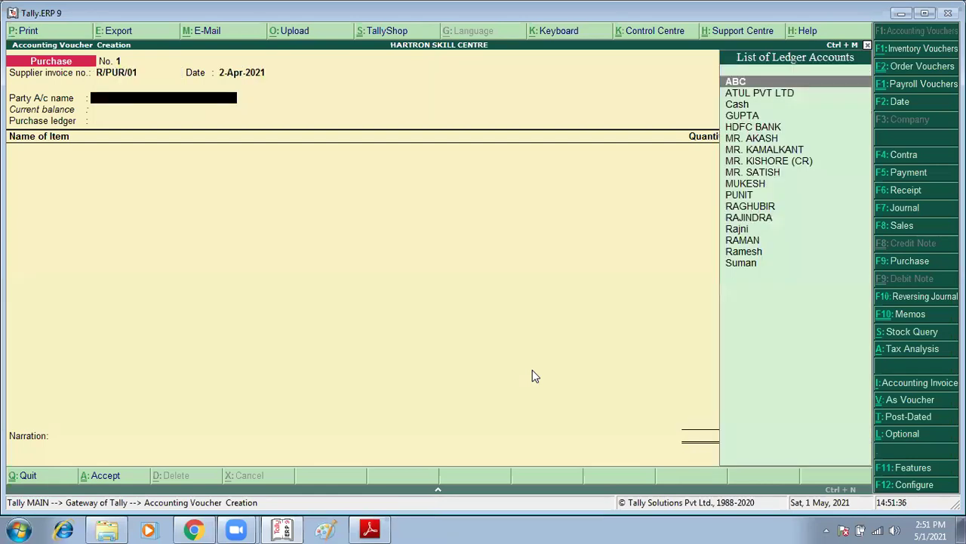
{"action": "type", "text": "ra"}
{"action": "key", "text": "Down"}
{"action": "key", "text": "Return"}
{"action": "key", "text": "Down"}
{"action": "key", "text": "Down"}
{"action": "key", "text": "Down"}
{"action": "key", "text": "Return"}
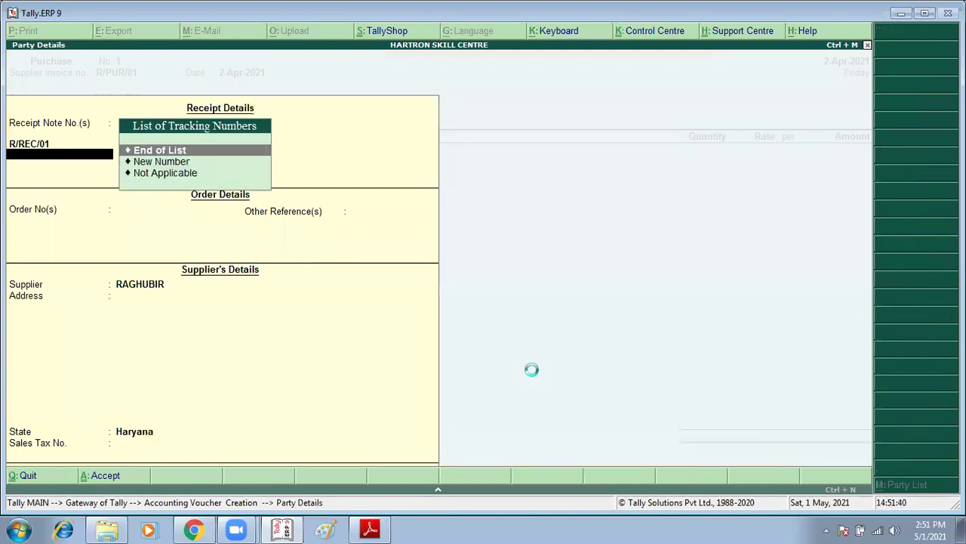
{"action": "key", "text": "Return"}
{"action": "key", "text": "Return"}
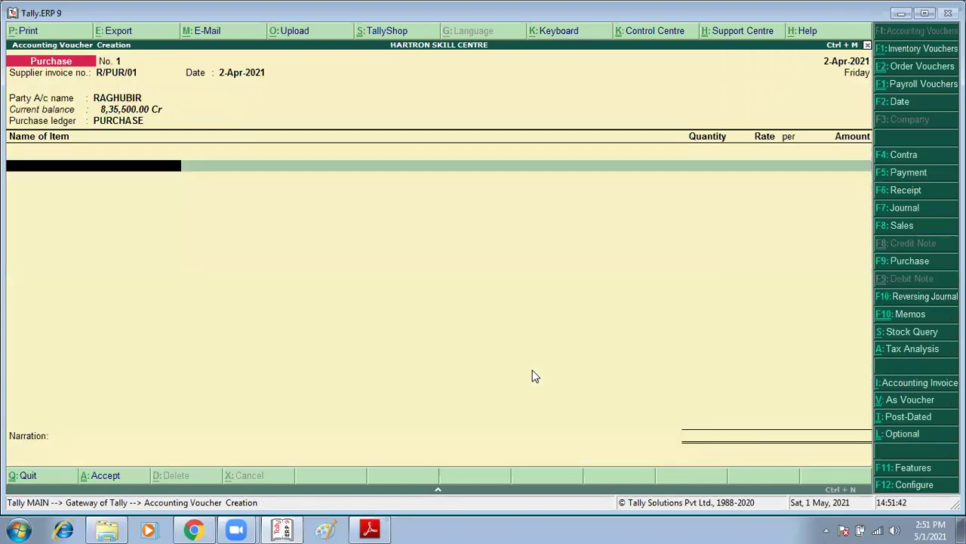
{"action": "key", "text": "BackSpace"}
{"action": "key", "text": "BackSpace"}
Set ABC as the purchase voucher's party and link receipt note R/REC/01 to bring in its items.
{"action": "type", "text": "ab"}
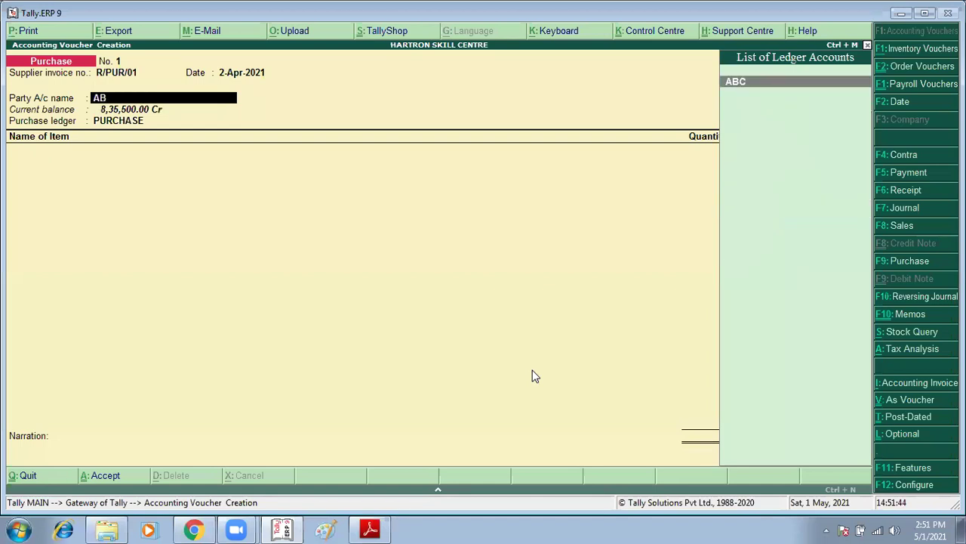
{"action": "key", "text": "Return"}
{"action": "key", "text": "Return"}
{"action": "key", "text": "Return"}
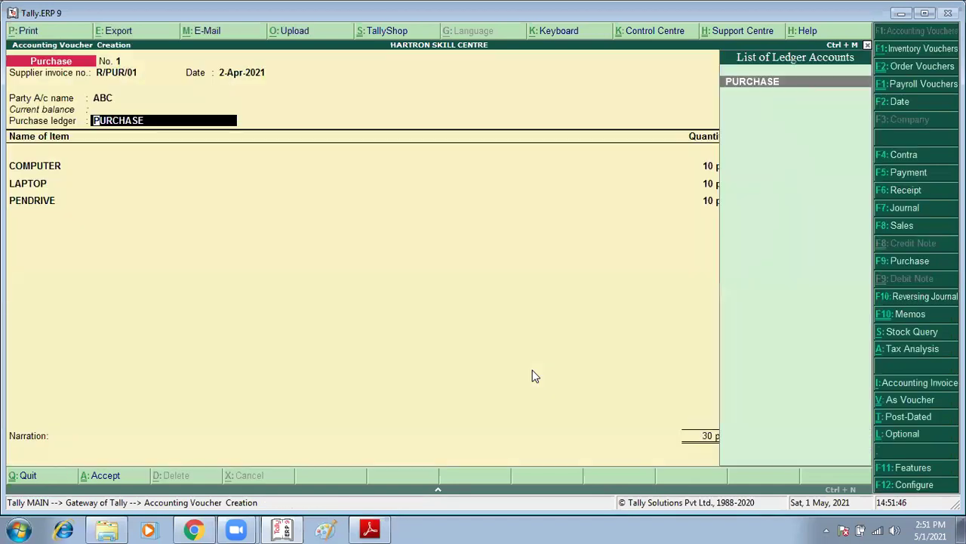
Keep the PURCHASE ledger and set COMPUTER's rate to 25000 per pcs for the 10 pcs at the PANIPAT godown.
{"action": "key", "text": "Return"}
{"action": "key", "text": "Return"}
{"action": "key", "text": "Return"}
{"action": "key", "text": "Return"}
{"action": "key", "text": "Return"}
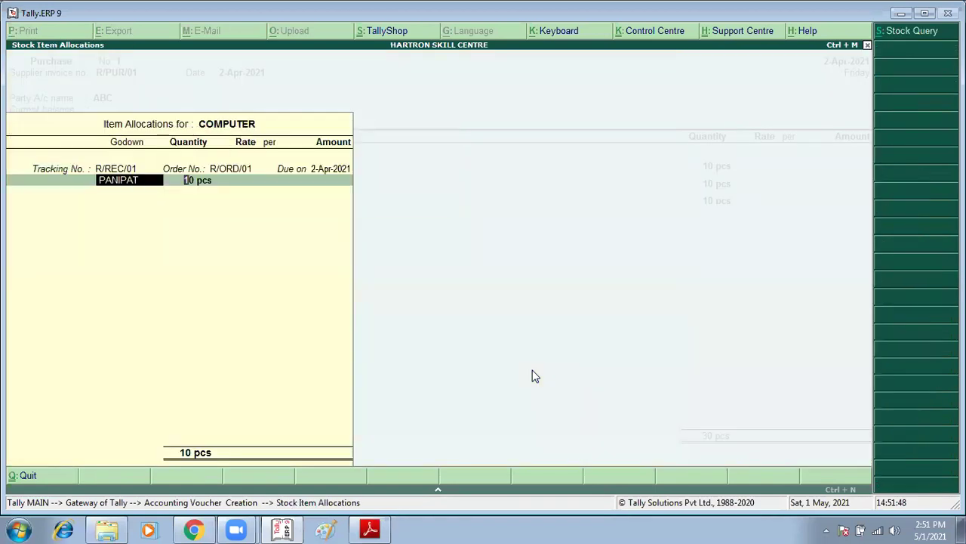
{"action": "type", "text": "25000"}
{"action": "key", "text": "Return"}
{"action": "key", "text": "alt+Tab"}
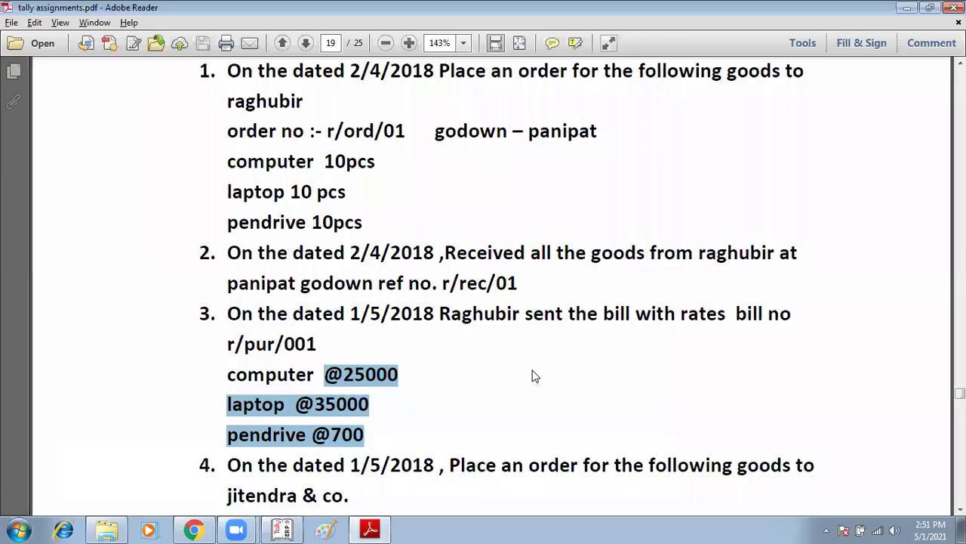
{"action": "key", "text": "alt+Tab"}
{"action": "key", "text": "Return"}
{"action": "key", "text": "Return"}
{"action": "key", "text": "Return"}
{"action": "key", "text": "Return"}
{"action": "key", "text": "Return"}
{"action": "key", "text": "Return"}
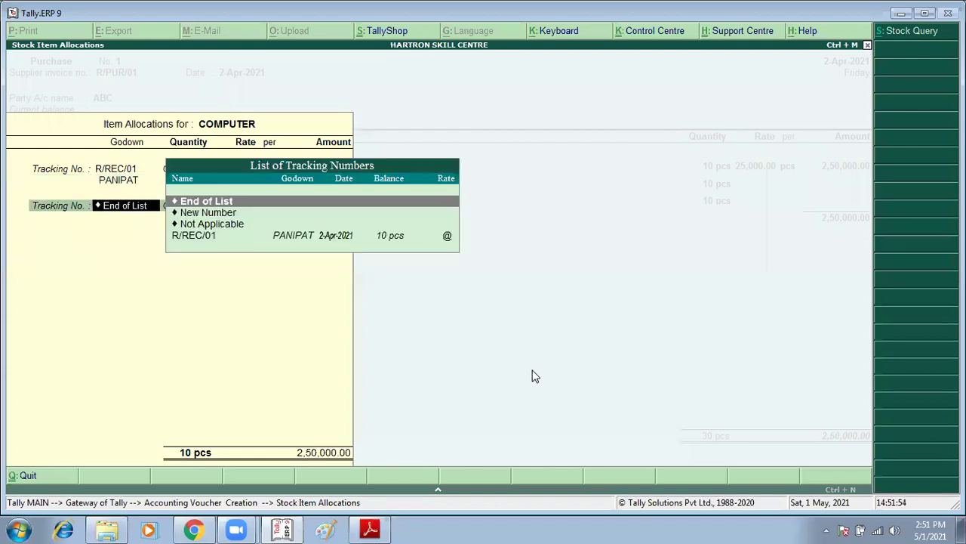
{"action": "key", "text": "Return"}
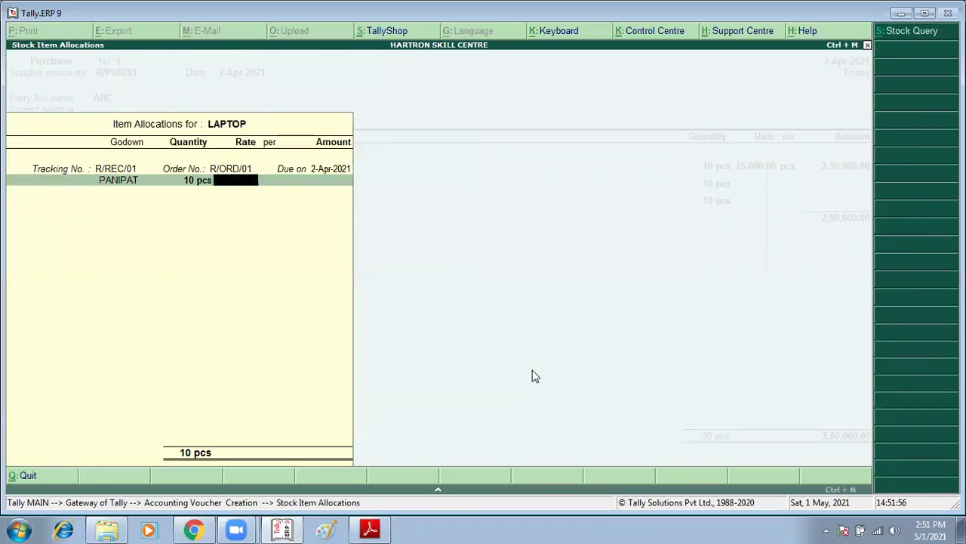
Set LAPTOP's rate to 35000 per pcs and complete its item allocation.
{"action": "type", "text": "35000"}
{"action": "key", "text": "Return"}
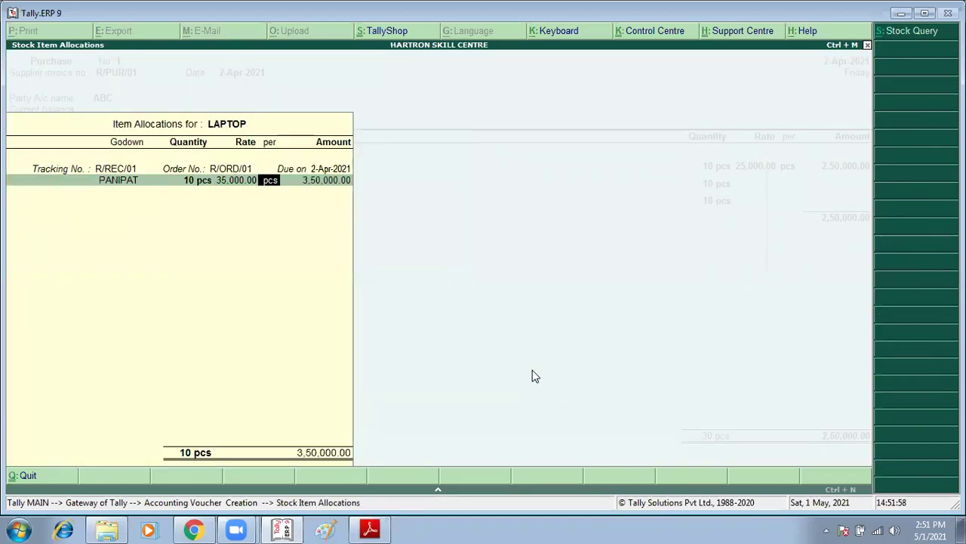
{"action": "key", "text": "Return"}
{"action": "key", "text": "Return"}
{"action": "key", "text": "Return"}
Set PENDRIVE's rate to 700 per pcs and complete its item allocation.
{"action": "key", "text": "Return"}
{"action": "key", "text": "Return"}
{"action": "key", "text": "Return"}
{"action": "key", "text": "Return"}
{"action": "type", "text": "700"}
{"action": "key", "text": "Return"}
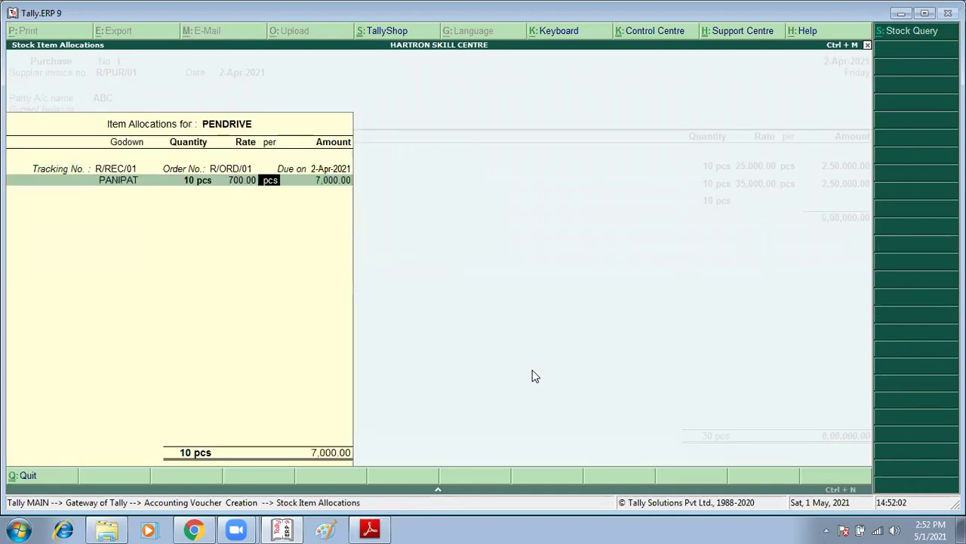
{"action": "key", "text": "Return"}
{"action": "key", "text": "Return"}
{"action": "key", "text": "Return"}
End the item list and save purchase voucher R/PUR/01 without a narration.
{"action": "key", "text": "Return"}
{"action": "key", "text": "Return"}
{"action": "key", "text": "Return"}
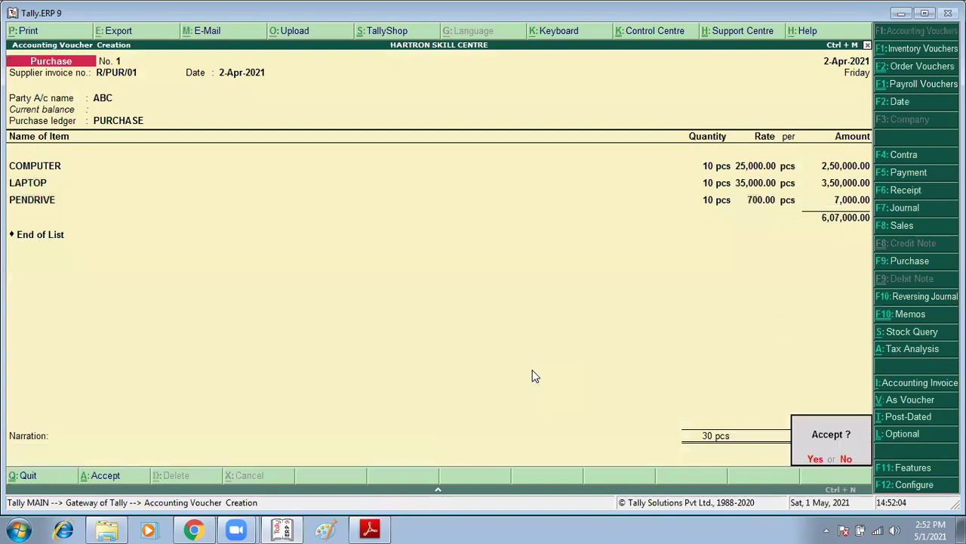
{"action": "key", "text": "Return"}
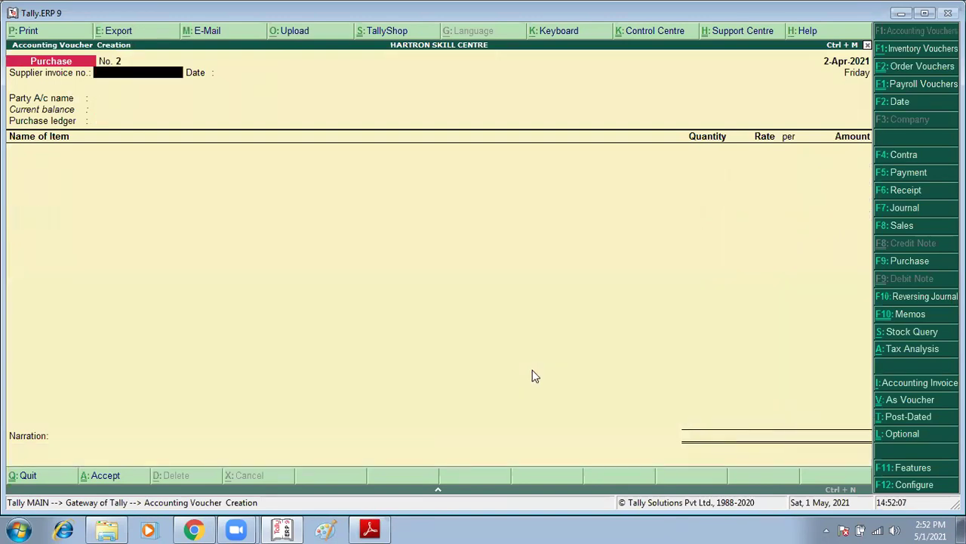
Switch to Adobe Reader and examine the assignment tasks from the fourth onward for their orders, receipts and bills.
{"action": "key", "text": "alt+Tab"}
{"action": "scroll", "coordinate": [427, 377], "scroll_direction": "down", "scroll_amount": 3}
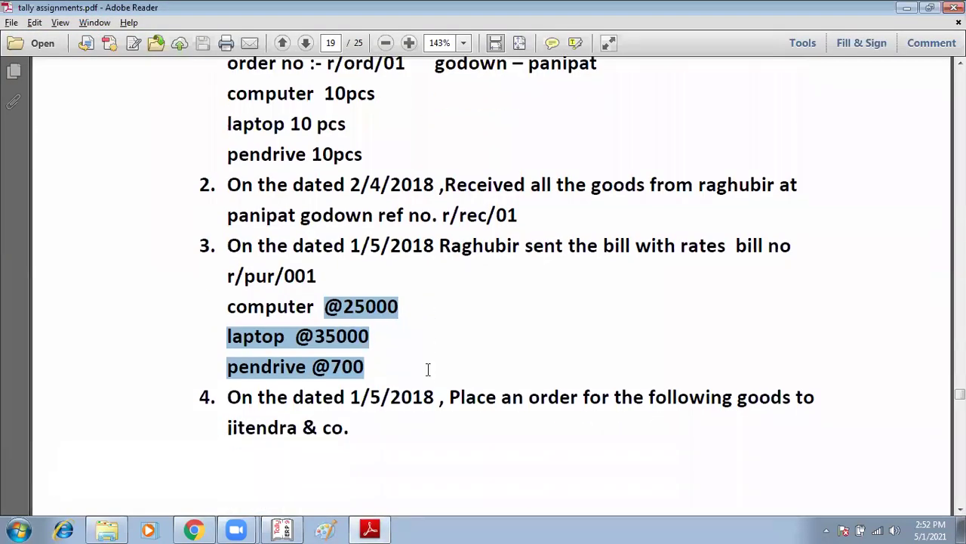
{"action": "scroll", "coordinate": [428, 377], "scroll_direction": "down", "scroll_amount": 9}
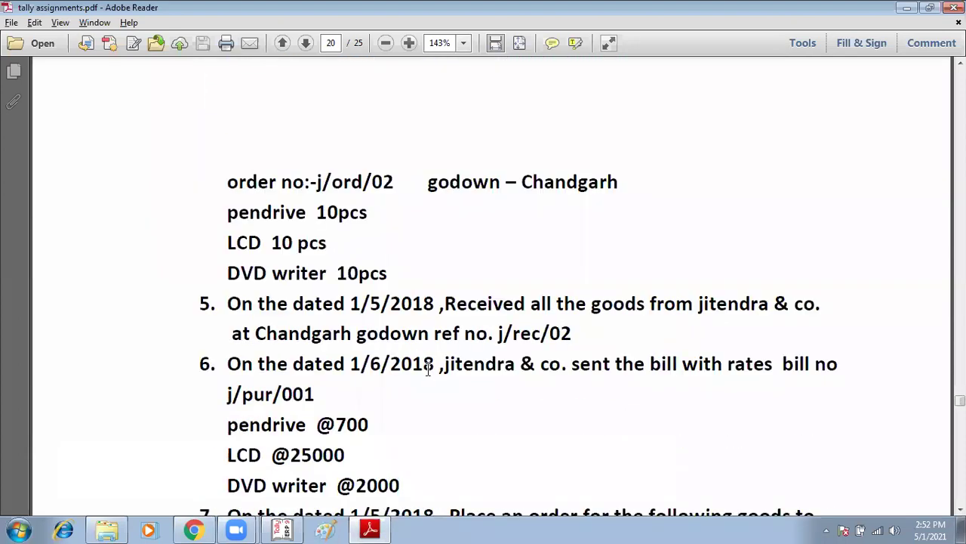
{"action": "scroll", "coordinate": [428, 370], "scroll_direction": "up", "scroll_amount": 6}
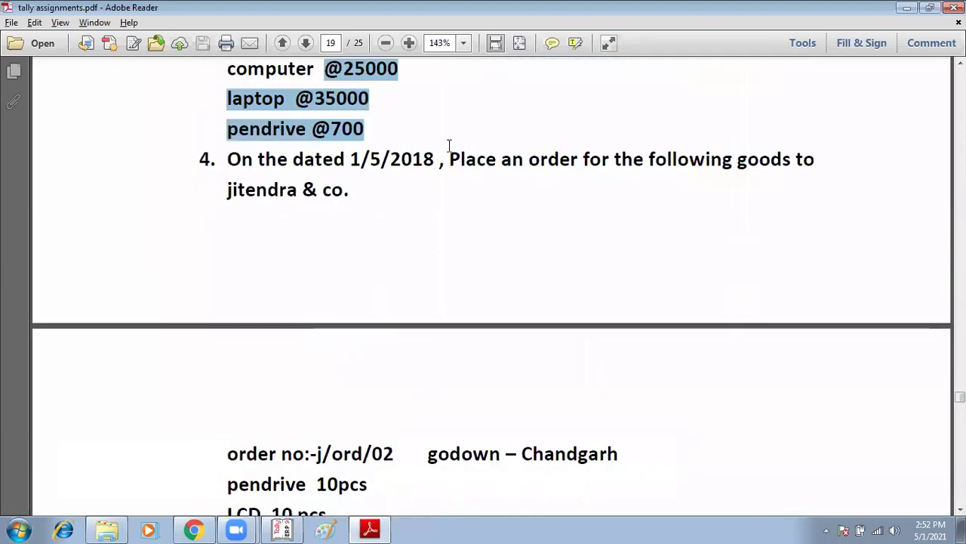
{"action": "left_click_drag", "start_coordinate": [390, 158], "coordinate": [523, 158]}
{"action": "scroll", "coordinate": [483, 249], "scroll_direction": "down", "scroll_amount": 6}
{"action": "left_click_drag", "start_coordinate": [413, 303], "coordinate": [521, 303]}
{"action": "scroll", "coordinate": [519, 310], "scroll_direction": "down", "scroll_amount": 3}
{"action": "left_click_drag", "start_coordinate": [424, 262], "coordinate": [566, 262]}
{"action": "scroll", "coordinate": [506, 291], "scroll_direction": "down", "scroll_amount": 9}
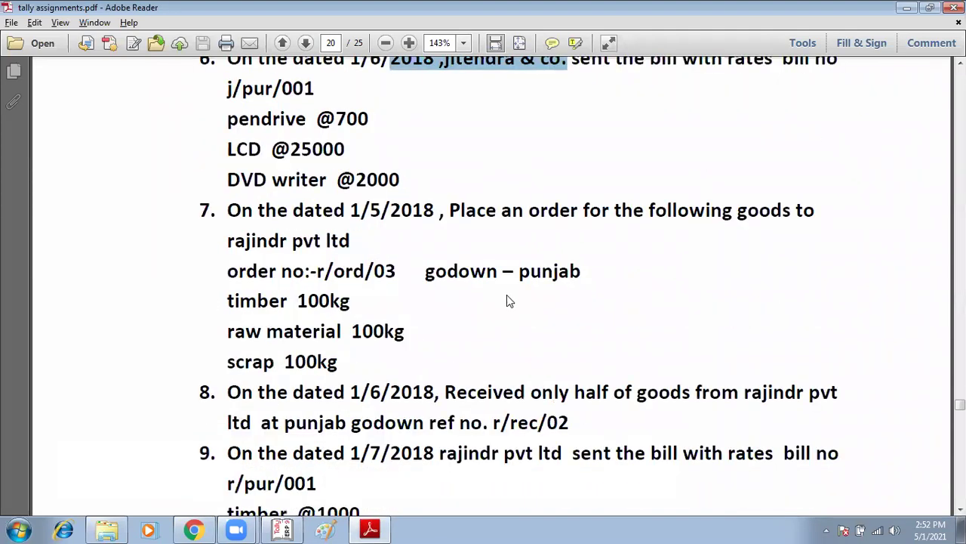
Examine tasks 7 to 9 in the assignment PDF for the rajindr pvt ltd order, receipt and bill details.
{"action": "scroll", "coordinate": [472, 333], "scroll_direction": "down", "scroll_amount": 1}
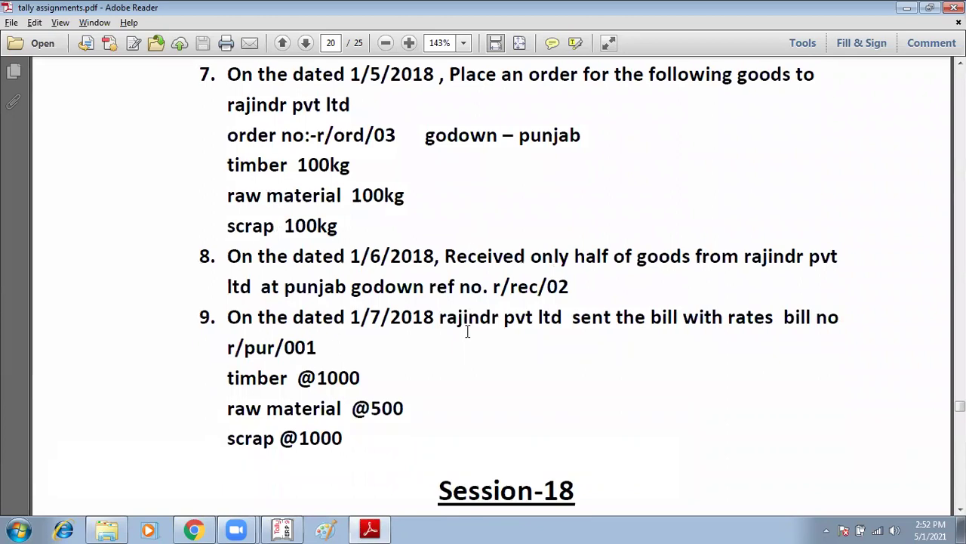
{"action": "left_click_drag", "start_coordinate": [455, 318], "coordinate": [503, 318]}
{"action": "scroll", "coordinate": [450, 241], "scroll_direction": "up", "scroll_amount": 2}
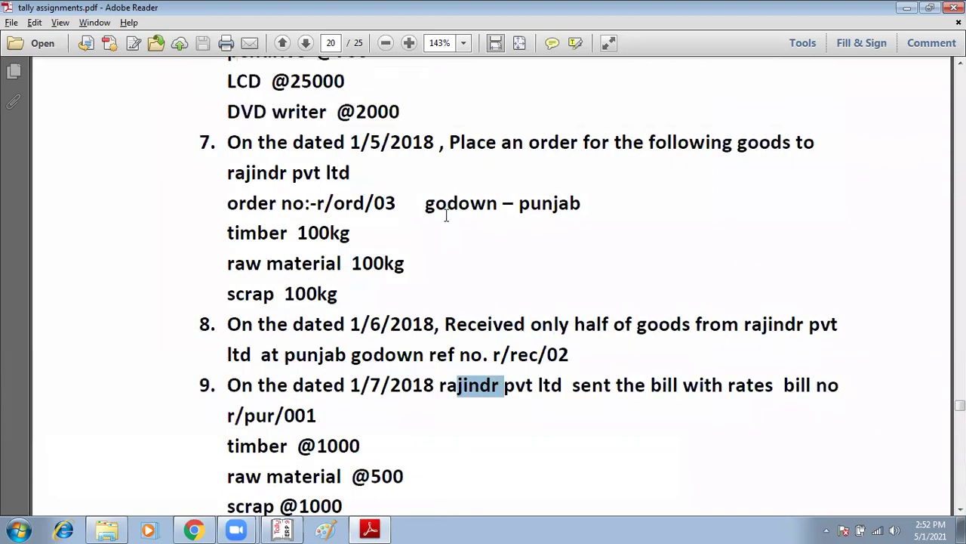
{"action": "left_click", "coordinate": [559, 173]}
{"action": "left_click_drag", "start_coordinate": [435, 204], "coordinate": [471, 204]}
{"action": "left_click", "coordinate": [298, 245]}
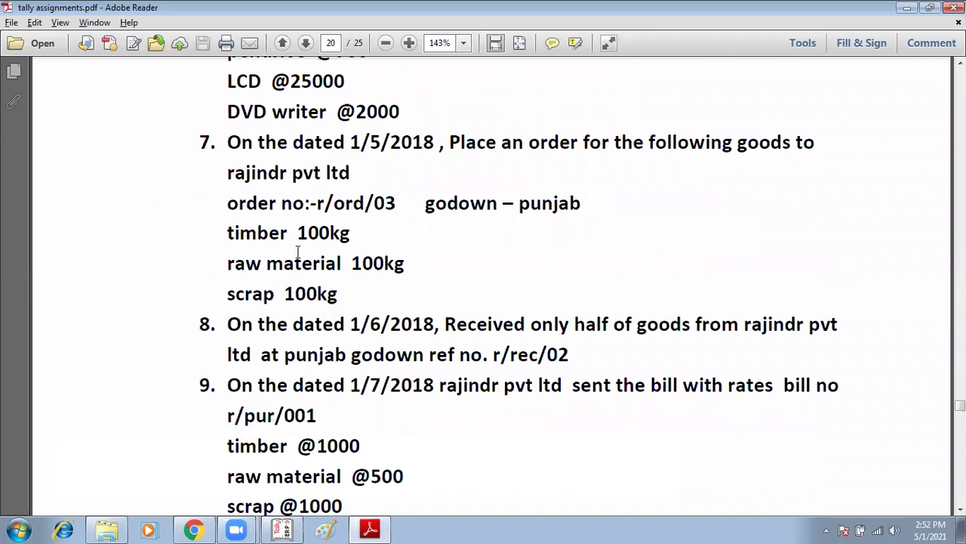
{"action": "scroll", "coordinate": [300, 293], "scroll_direction": "up", "scroll_amount": 1}
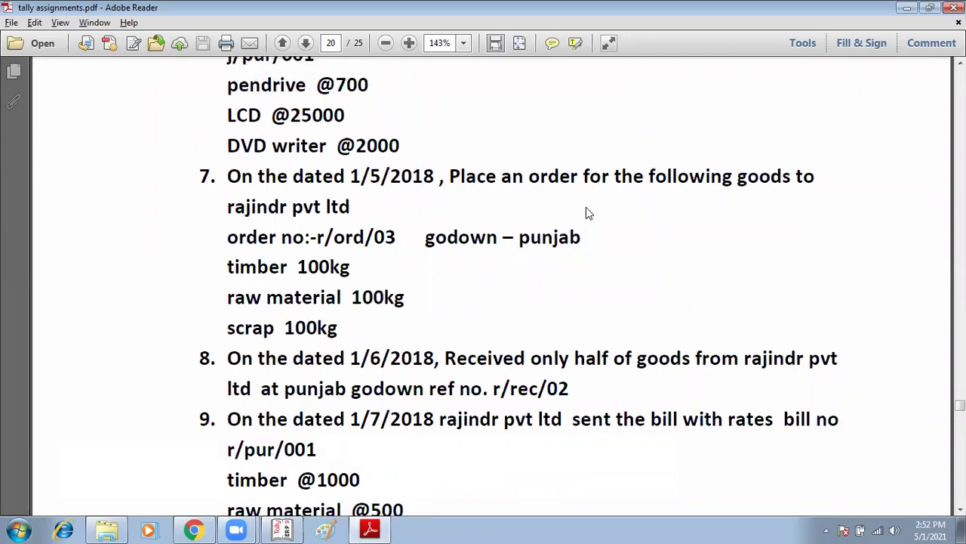
{"action": "scroll", "coordinate": [444, 219], "scroll_direction": "up", "scroll_amount": 1}
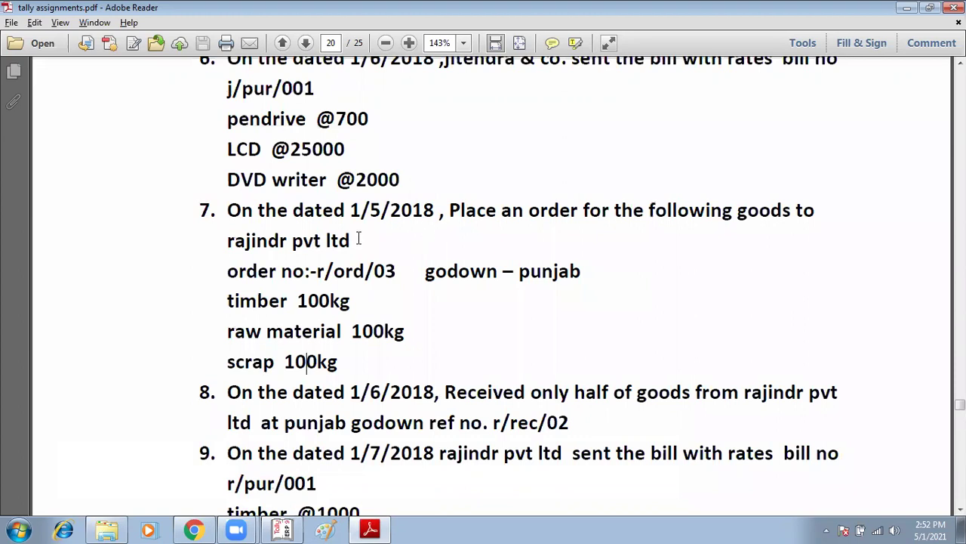
{"action": "scroll", "coordinate": [360, 240], "scroll_direction": "down", "scroll_amount": 6}
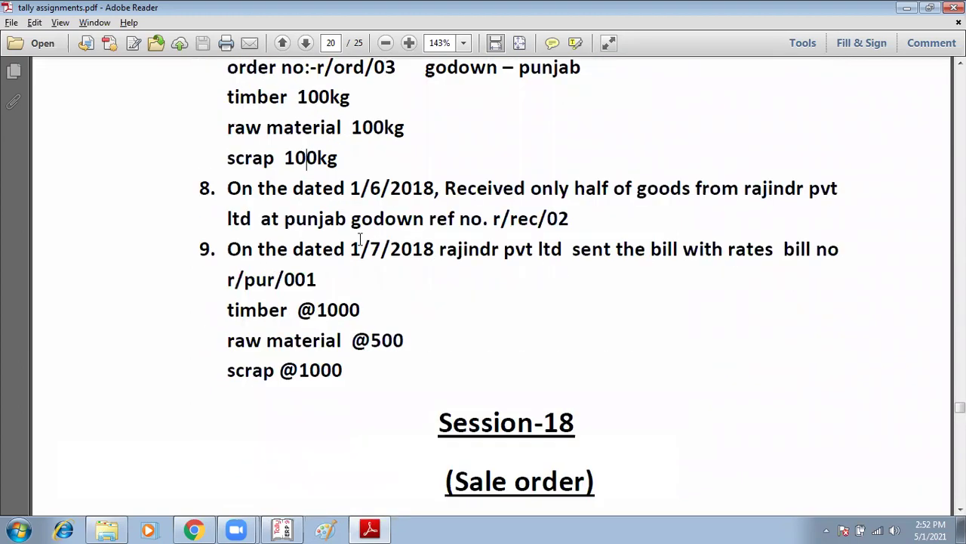
{"action": "scroll", "coordinate": [360, 240], "scroll_direction": "up", "scroll_amount": 4}
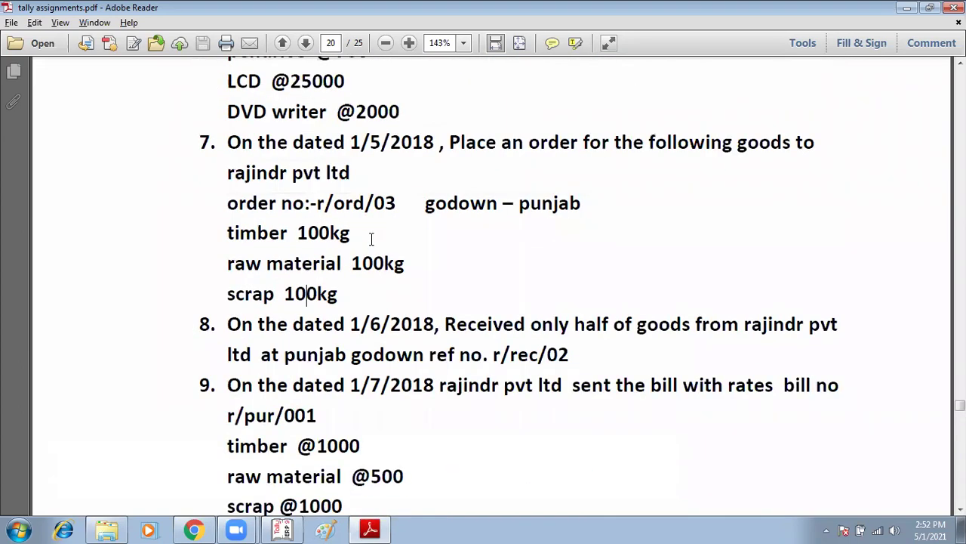
{"action": "scroll", "coordinate": [330, 175], "scroll_direction": "up", "scroll_amount": 1}
{"action": "left_click_drag", "start_coordinate": [216, 175], "coordinate": [201, 177]}
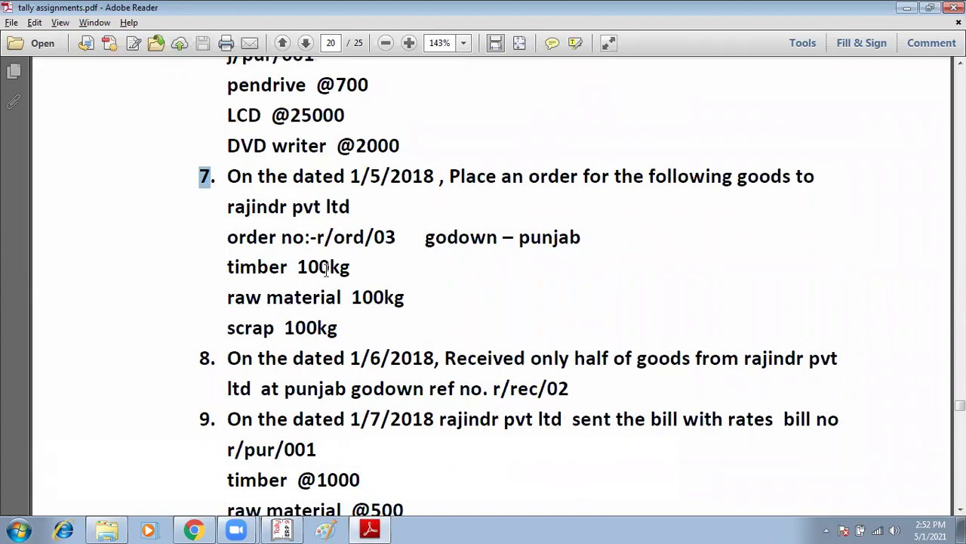
{"action": "scroll", "coordinate": [561, 370], "scroll_direction": "down", "scroll_amount": 1}
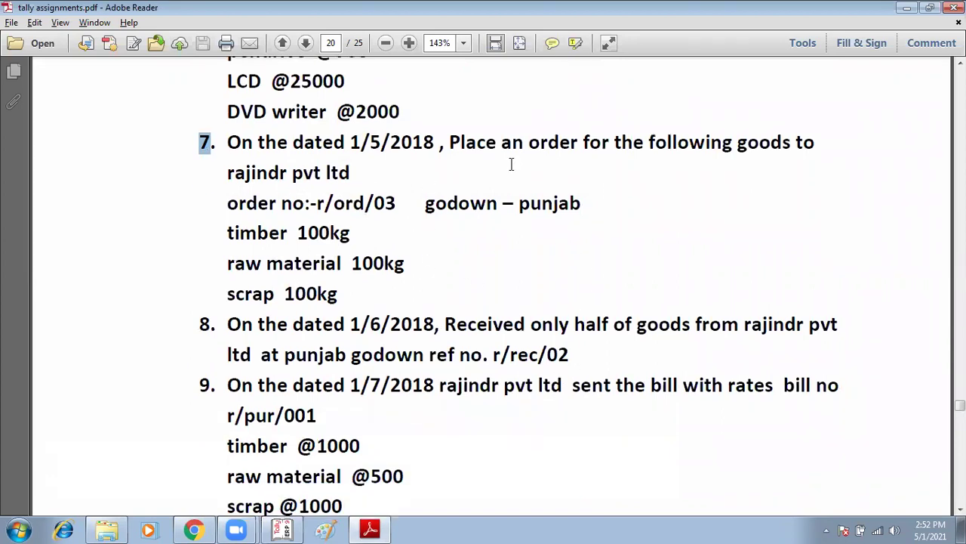
{"action": "left_click", "coordinate": [483, 145]}
Switch to Tally.ERP 9 and open a new purchase order voucher.
{"action": "key", "text": "alt+Tab"}
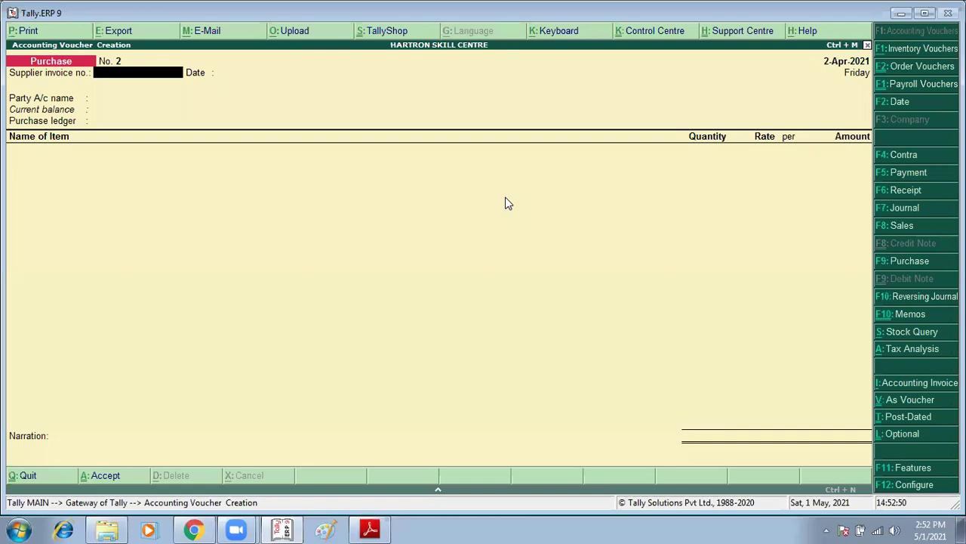
{"action": "key", "text": "alt+F4"}
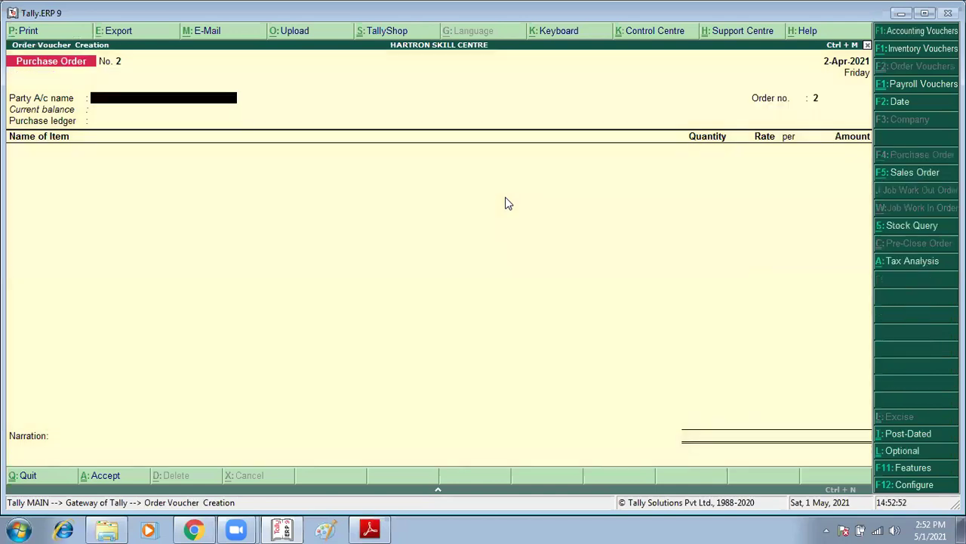
{"action": "key", "text": "alt+c"}
{"action": "type", "text": "RAJHI"}
{"action": "key", "text": "BackSpace"}
{"action": "key", "text": "BackSpace"}
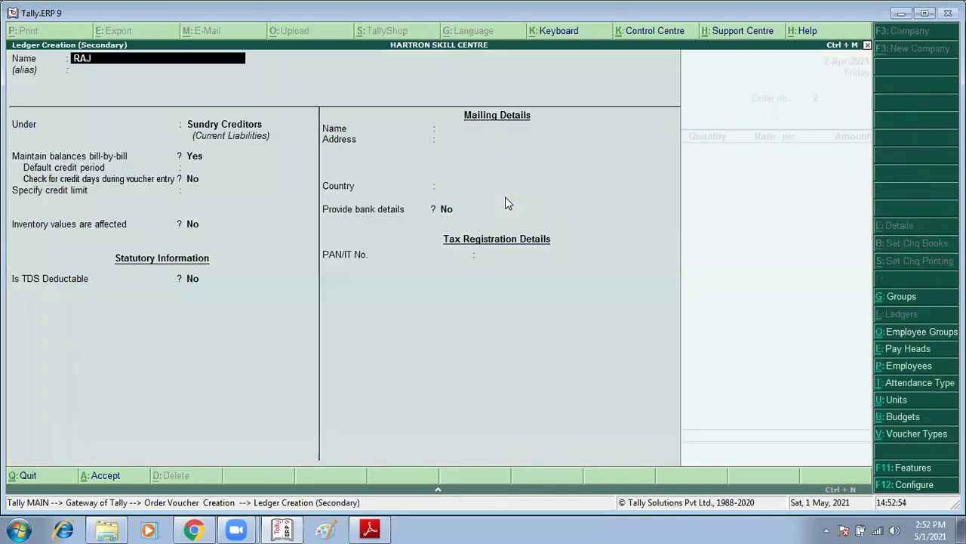
{"action": "type", "text": "INDRA"}
{"action": "key", "text": "Return"}
{"action": "key", "text": "Escape"}
{"action": "key", "text": "Escape"}
Select the existing ledger for rajindr pvt ltd as the purchase order's party and accept the party details.
{"action": "type", "text": "RAJ"}
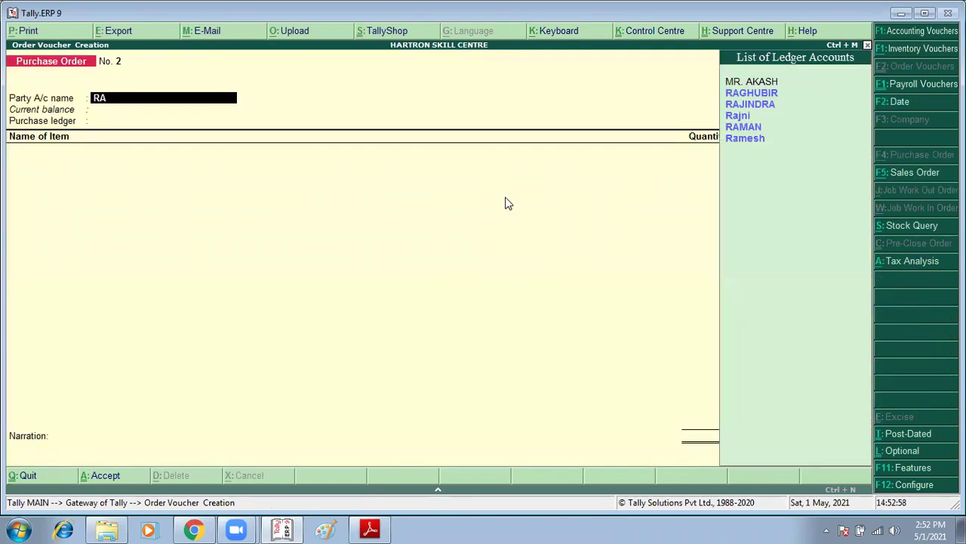
{"action": "key", "text": "Return"}
{"action": "key", "text": "ctrl+a"}
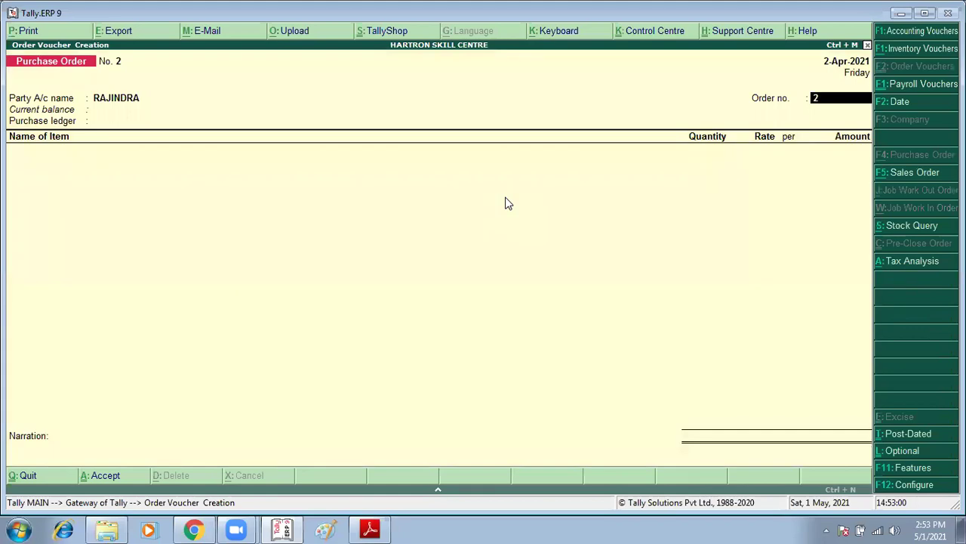
Enter the order number given in task 7 of the assignment and choose PURCHASE as the purchase ledger.
{"action": "key", "text": "alt+Tab"}
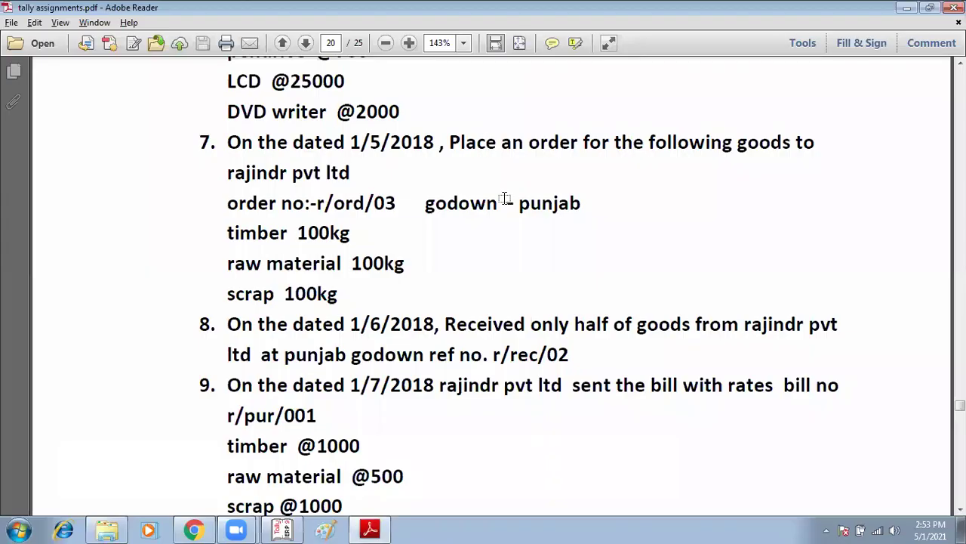
{"action": "key", "text": "alt+Tab"}
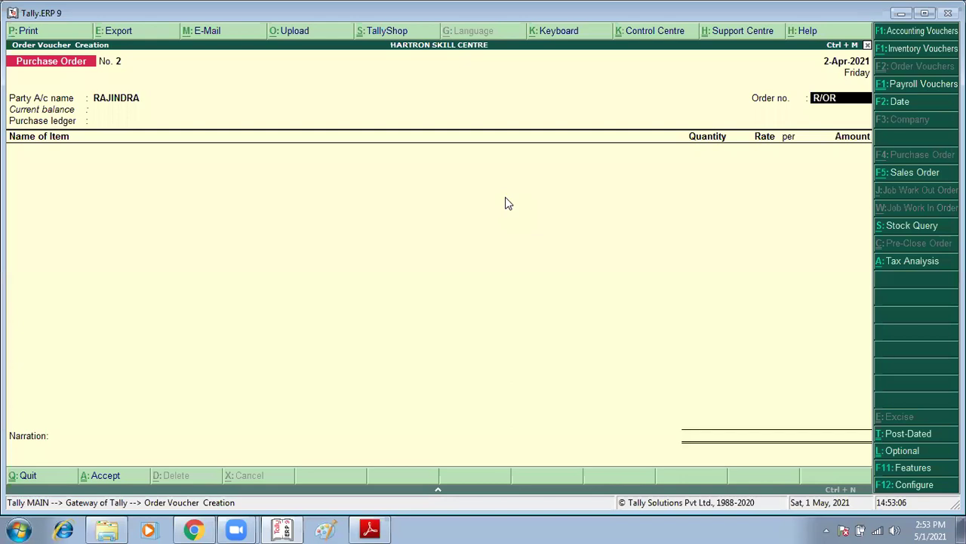
{"action": "type", "text": "03"}
{"action": "key", "text": "Return"}
{"action": "key", "text": "Return"}
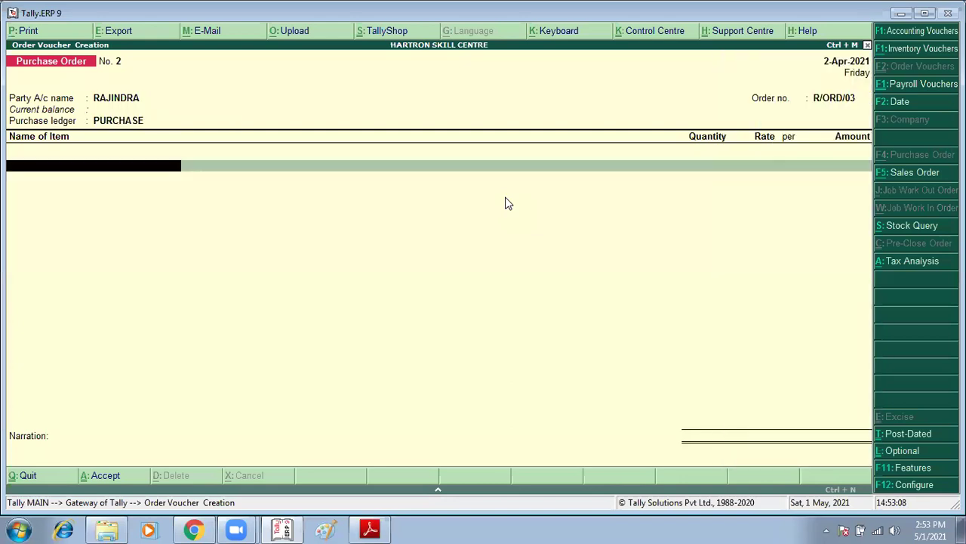
{"action": "key", "text": "alt+Tab"}
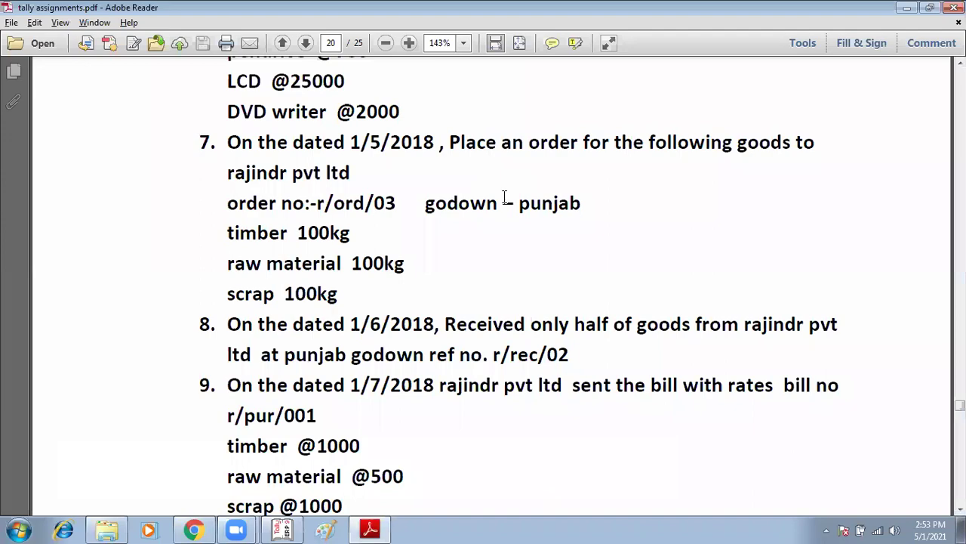
{"action": "key", "text": "alt+Tab"}
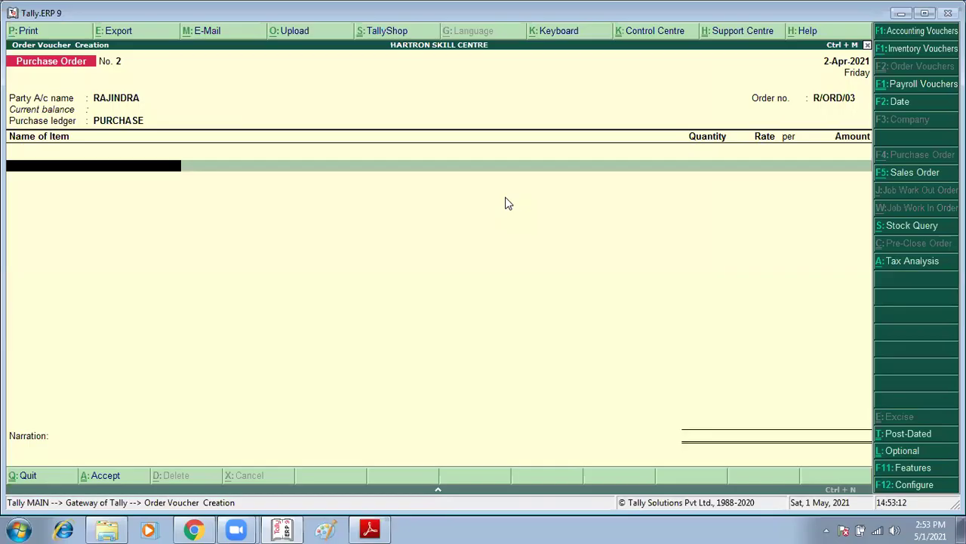
{"action": "type", "text": "T"}
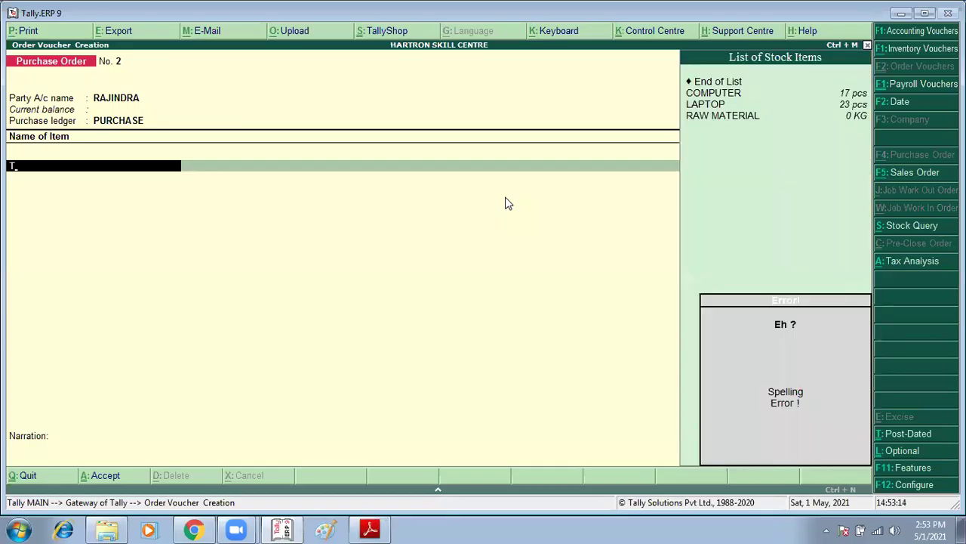
{"action": "key", "text": "alt+c"}
{"action": "key", "text": "Escape"}
{"action": "key", "text": "y"}
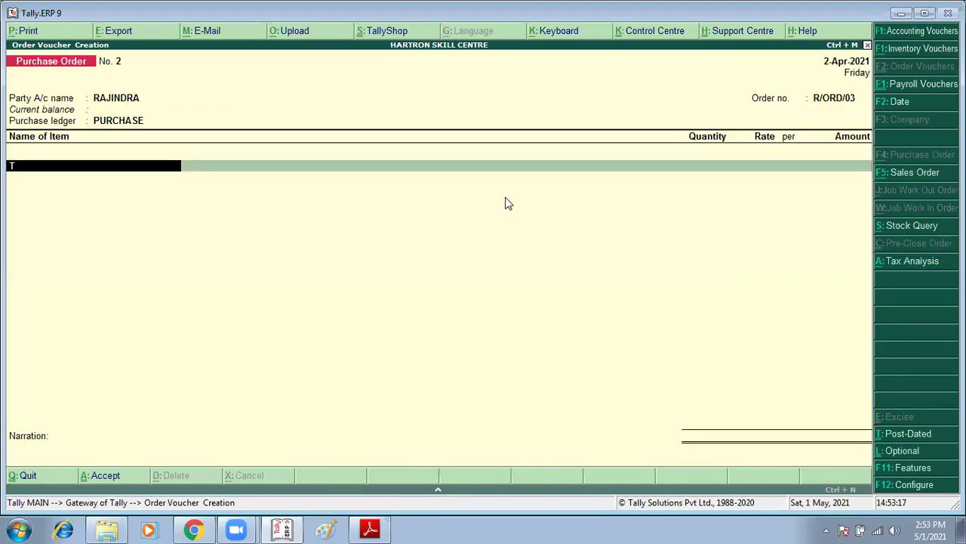
Start a new stock item named TIMBER from the order's first item line, keeping it under Primary.
{"action": "key", "text": "alt+c"}
{"action": "type", "text": "IMBVE"}
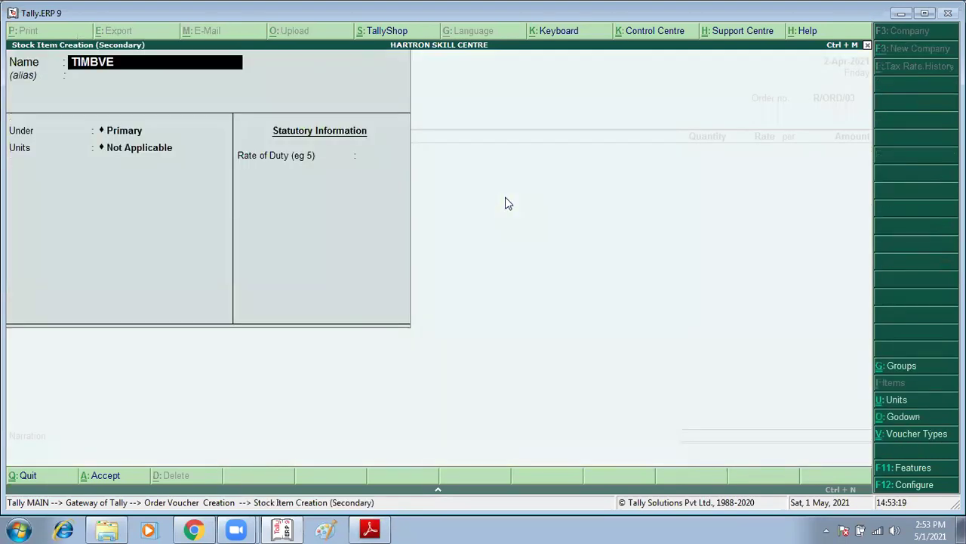
{"action": "key", "text": "BackSpace"}
{"action": "key", "text": "BackSpace"}
{"action": "type", "text": "ER"}
{"action": "key", "text": "Return"}
{"action": "key", "text": "Return"}
Set TIMBER's unit to KG, save the stock item and keep 2-Apr-2021 as its due date in the order.
{"action": "key", "text": "Down"}
{"action": "key", "text": "Down"}
{"action": "key", "text": "Down"}
{"action": "key", "text": "Down"}
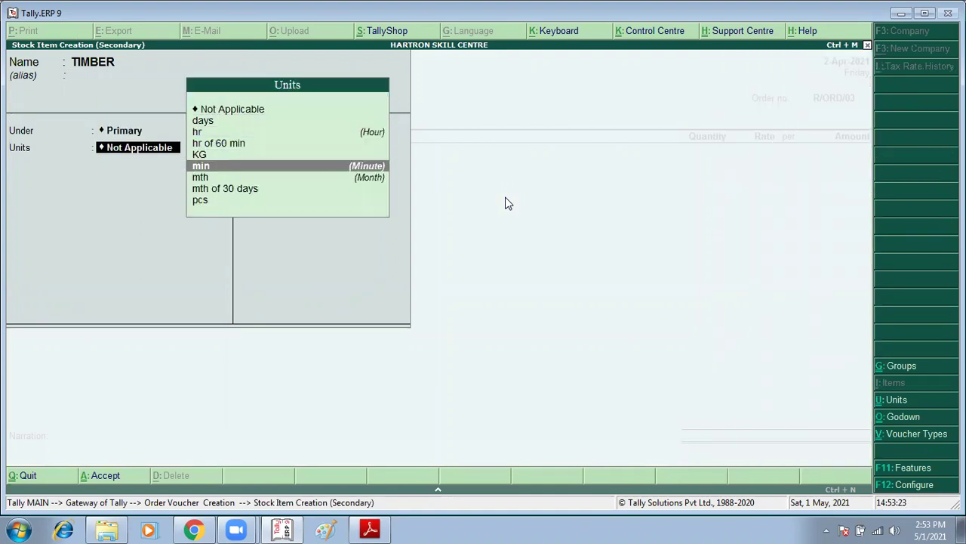
{"action": "key", "text": "Up"}
{"action": "key", "text": "Up"}
{"action": "key", "text": "Up"}
{"action": "key", "text": "Down"}
{"action": "key", "text": "Down"}
{"action": "key", "text": "Return"}
{"action": "key", "text": "Return"}
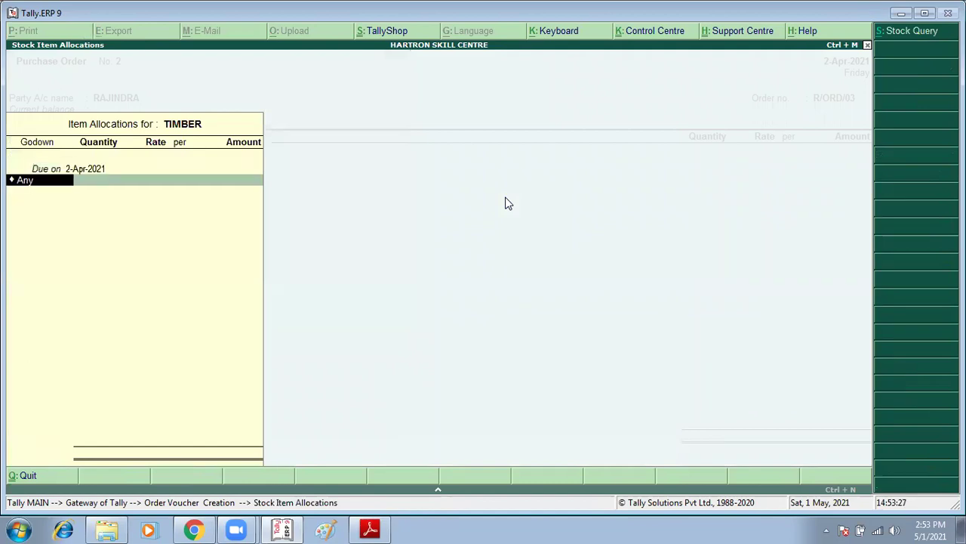
Create a godown named PUNJAB under Primary and use it for TIMBER's allocation.
{"action": "key", "text": "alt+Tab"}
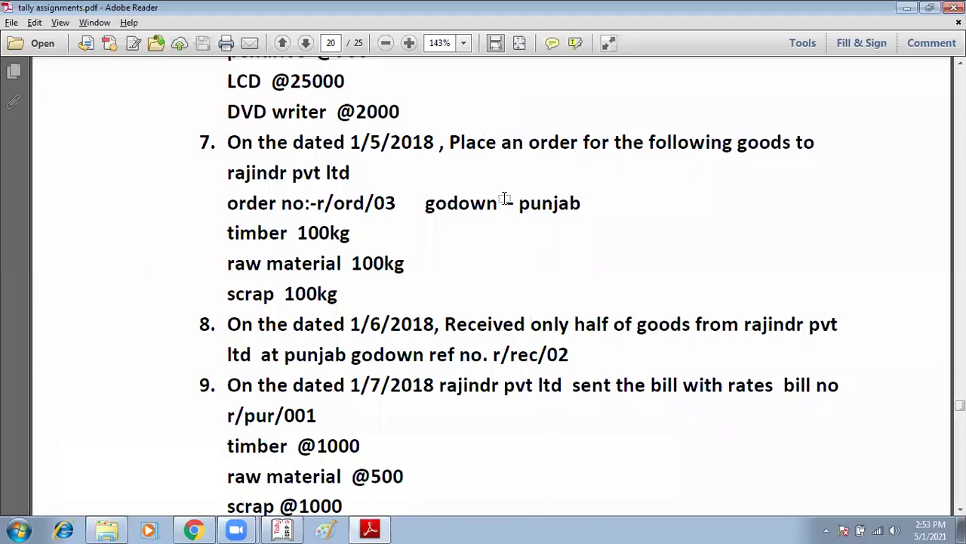
{"action": "key", "text": "alt+Tab"}
{"action": "type", "text": "pu"}
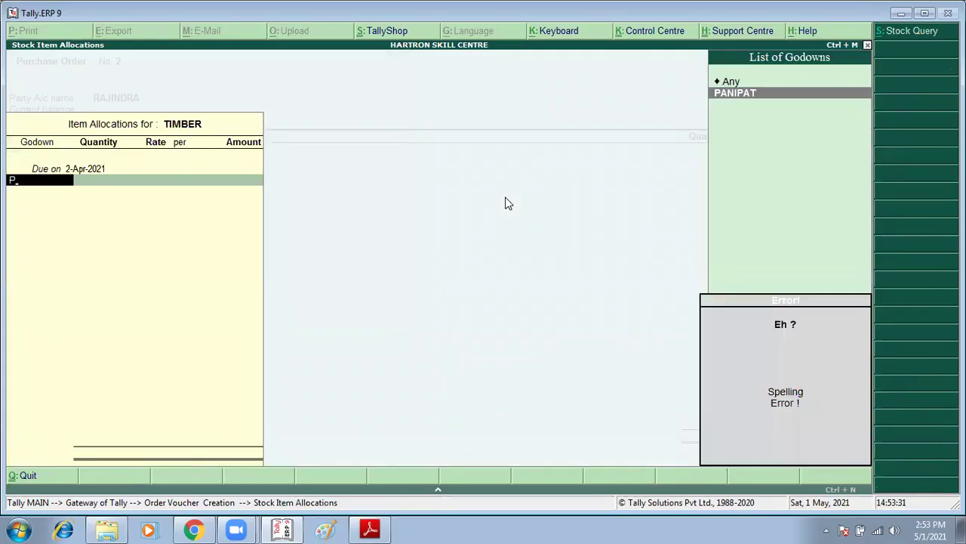
{"action": "key", "text": "alt+c"}
{"action": "type", "text": "PUNJAB"}
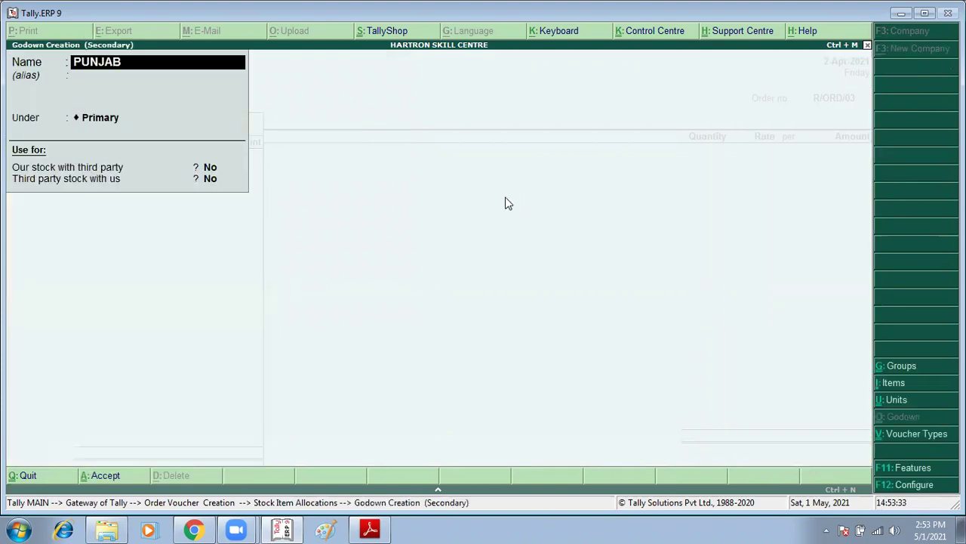
{"action": "key", "text": "Return"}
{"action": "key", "text": "ctrl+a"}
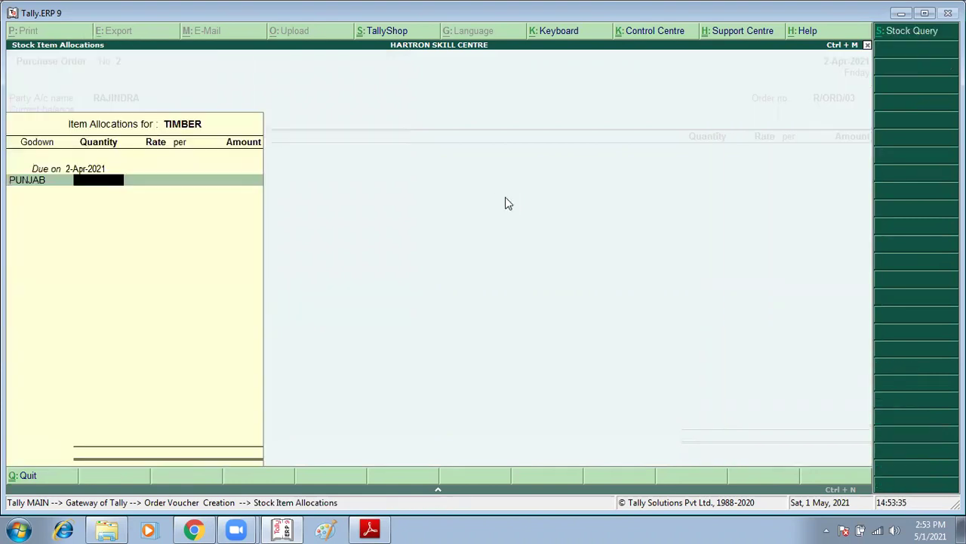
Set TIMBER's quantity to 100 KG without a rate and complete its item allocation.
{"action": "type", "text": "100"}
{"action": "key", "text": "Return"}
{"action": "key", "text": "Return"}
{"action": "key", "text": "Return"}
{"action": "key", "text": "Return"}
{"action": "key", "text": "alt+c"}
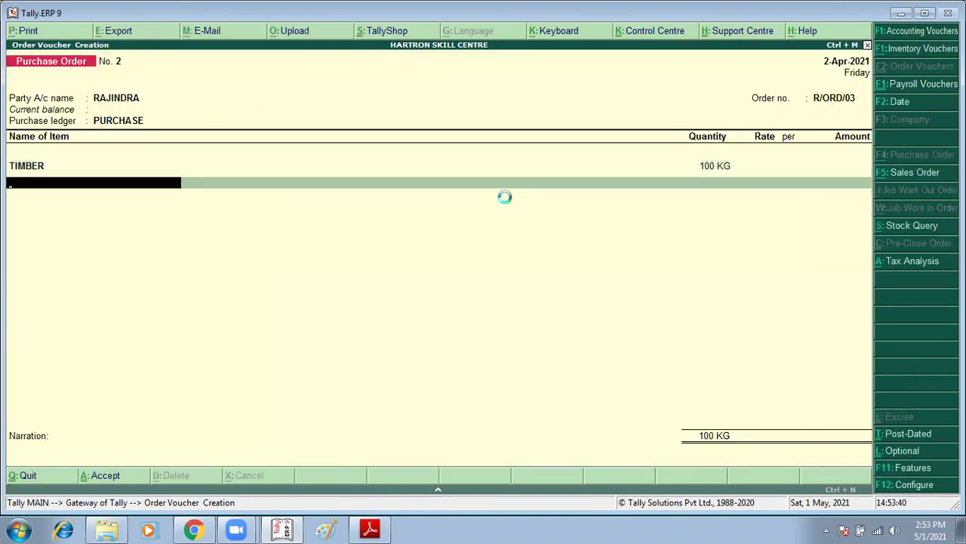
{"action": "type", "text": "RAW MA"}
{"action": "key", "text": "BackSpace"}
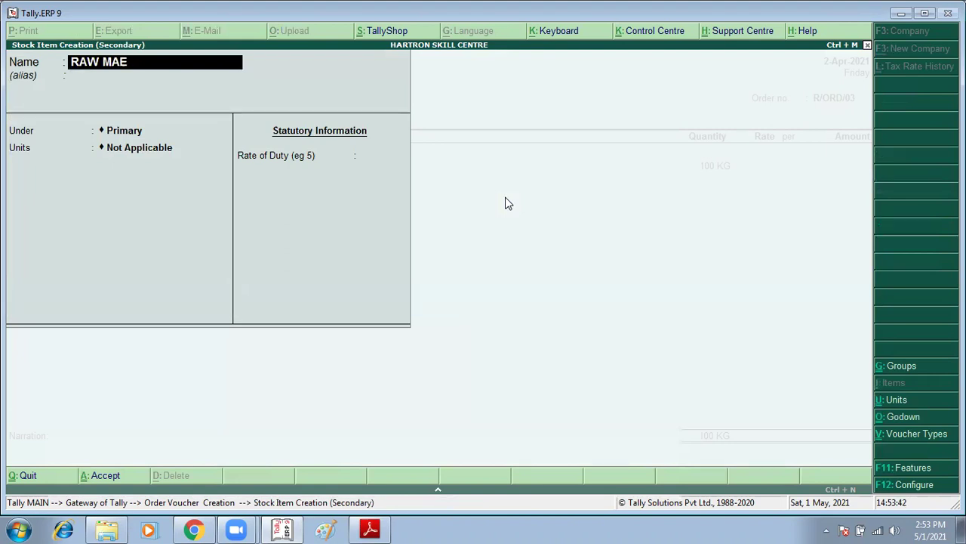
{"action": "type", "text": "TERIAL"}
{"action": "key", "text": "Return"}
{"action": "key", "text": "Escape"}
{"action": "type", "text": "y"}
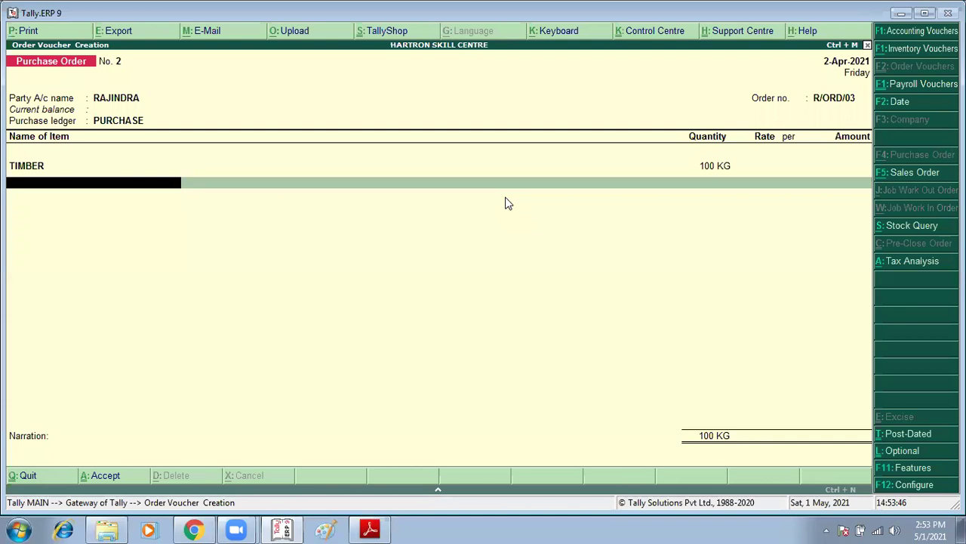
Add the existing RAW MATERIAL item to the order's second line, keeping 2-Apr-2021 as its due date.
{"action": "type", "text": "R"}
{"action": "key", "text": "Down"}
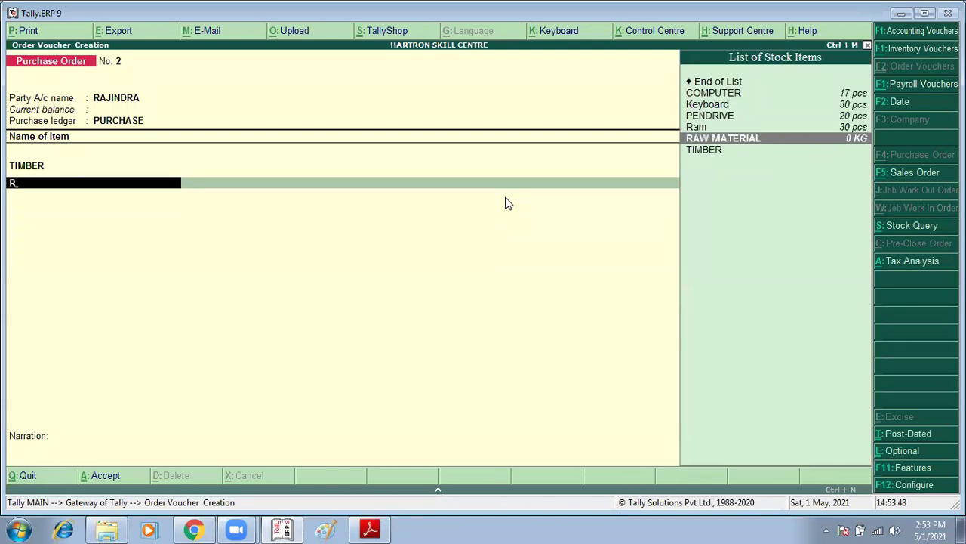
{"action": "key", "text": "Return"}
{"action": "key", "text": "Return"}
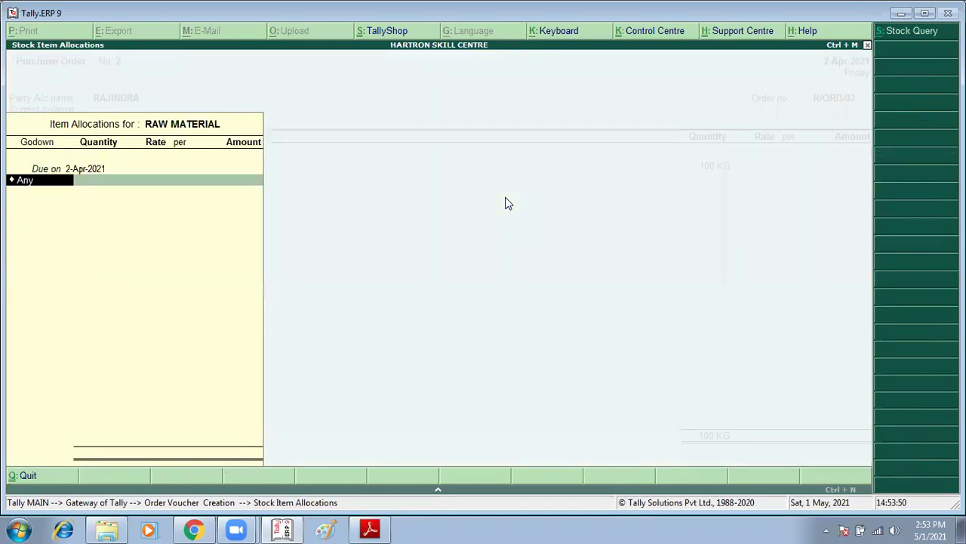
Allocate 100 KG of RAW MATERIAL to the PUNJAB godown without a rate and complete its item allocation.
{"action": "type", "text": "PU"}
{"action": "key", "text": "Return"}
{"action": "type", "text": "100"}
{"action": "key", "text": "Up"}
{"action": "key", "text": "Return"}
{"action": "key", "text": "Return"}
{"action": "key", "text": "Return"}
{"action": "key", "text": "Return"}
{"action": "key", "text": "Return"}
{"action": "key", "text": "Return"}
{"action": "key", "text": "Return"}
{"action": "key", "text": "Return"}
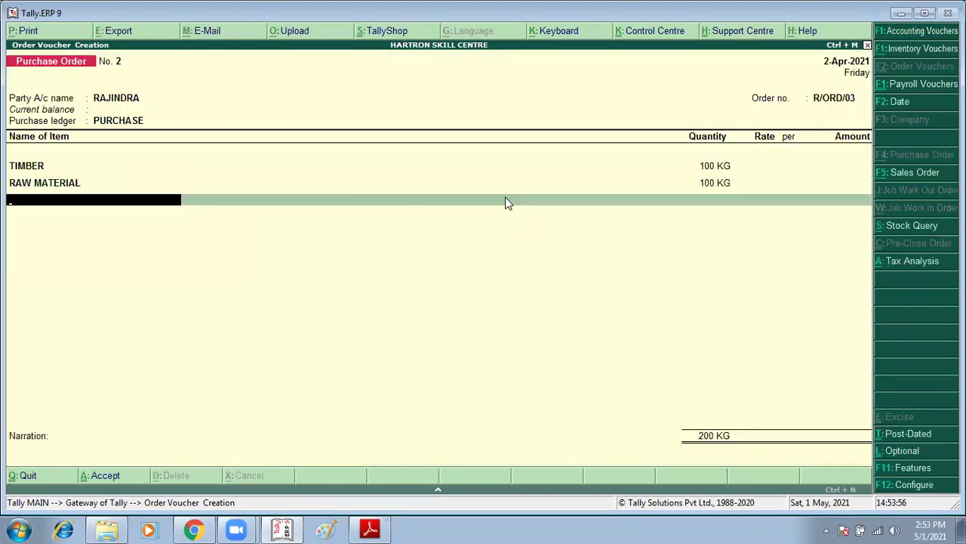
Create a stock item named SCRAP under Primary with KG as its unit and no standard rates for the order's third line.
{"action": "type", "text": "SC"}
{"action": "key", "text": "alt+c"}
{"action": "type", "text": "SCRAP"}
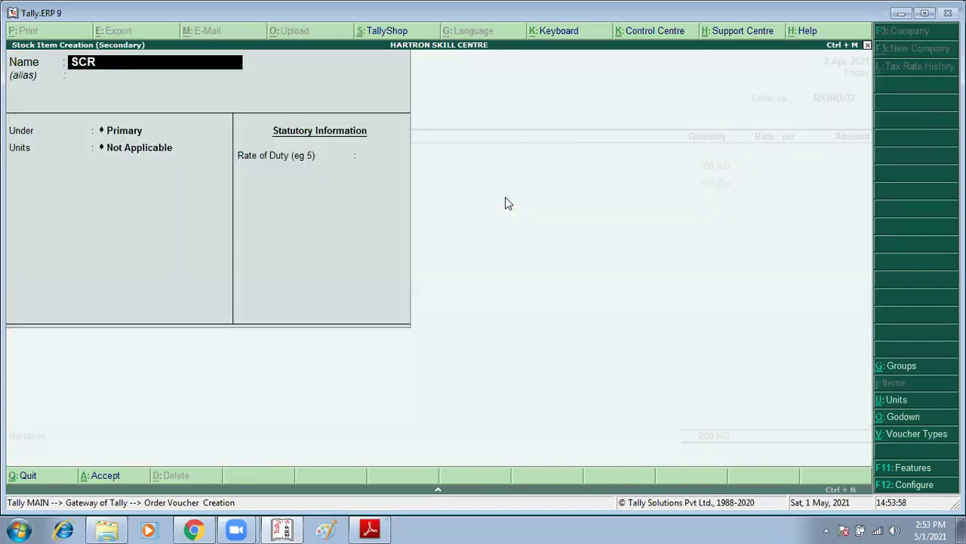
{"action": "key", "text": "Return"}
{"action": "key", "text": "Return"}
{"action": "key", "text": "Return"}
{"action": "key", "text": "Down"}
{"action": "key", "text": "Down"}
{"action": "key", "text": "Down"}
{"action": "key", "text": "Down"}
{"action": "key", "text": "Down"}
{"action": "key", "text": "Up"}
{"action": "key", "text": "Up"}
{"action": "key", "text": "Down"}
{"action": "key", "text": "Return"}
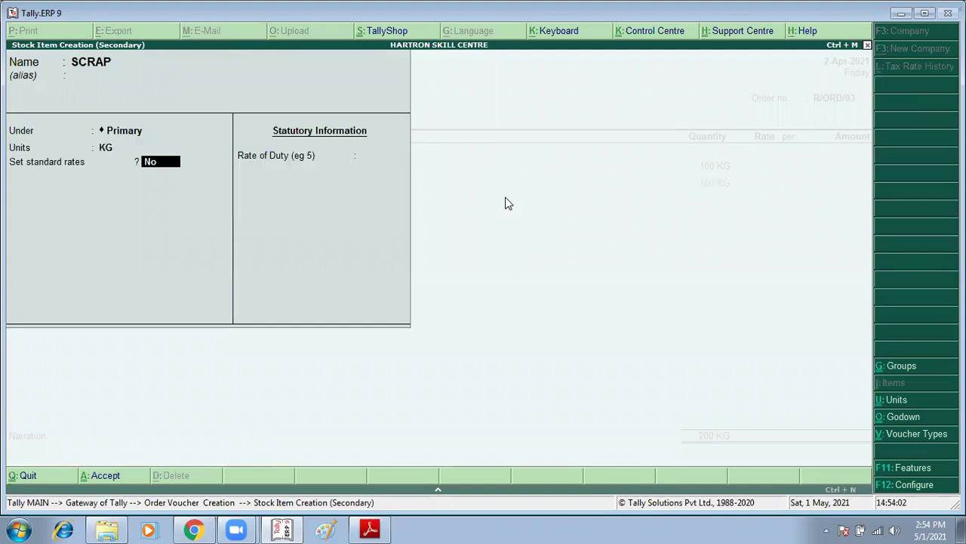
{"action": "key", "text": "Return"}
{"action": "key", "text": "Return"}
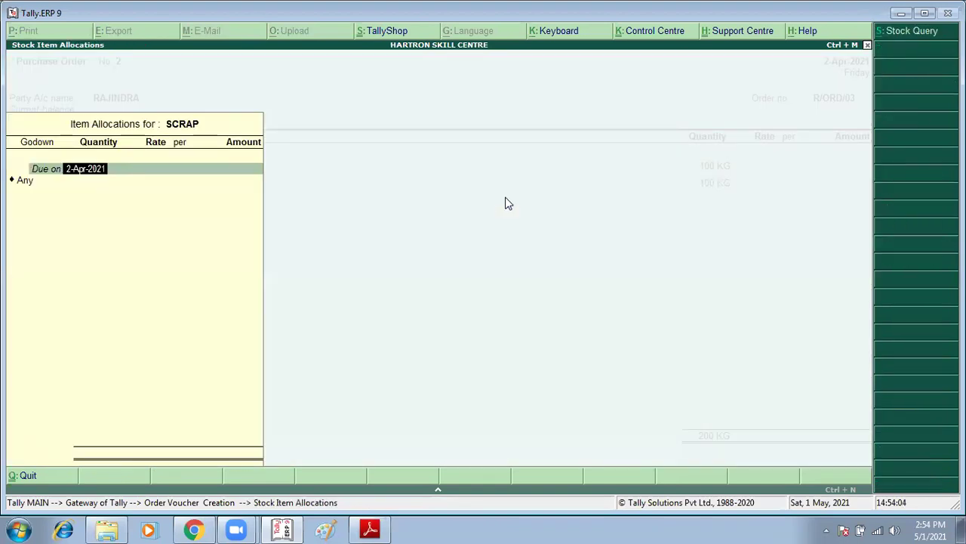
Allocate 100 KG of SCRAP to the PUNJAB godown without a rate and save the purchase order without a narration.
{"action": "key", "text": "Return"}
{"action": "type", "text": "PU"}
{"action": "key", "text": "Return"}
{"action": "type", "text": "100"}
{"action": "key", "text": "Return"}
{"action": "key", "text": "Return"}
{"action": "key", "text": "Return"}
{"action": "key", "text": "Return"}
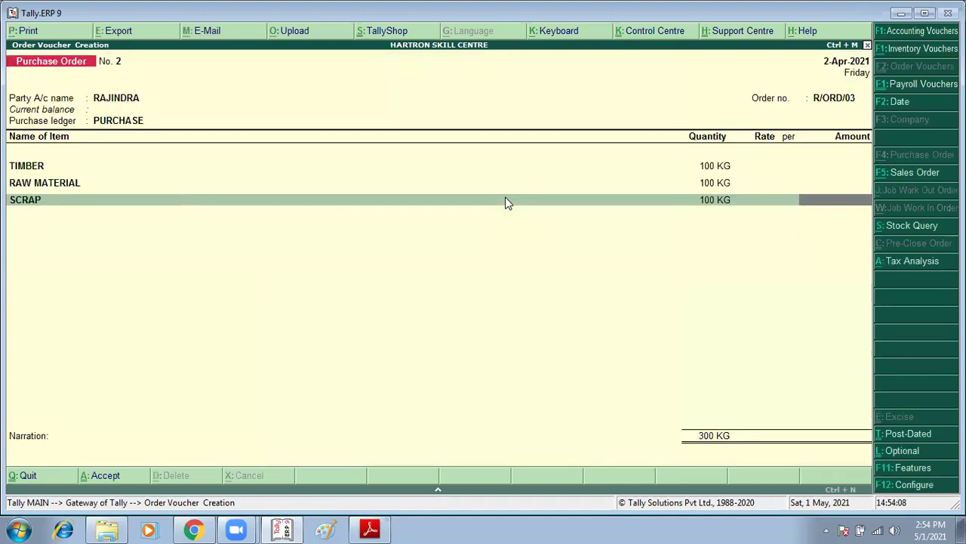
{"action": "key", "text": "Return"}
{"action": "key", "text": "Return"}
{"action": "key", "text": "y"}
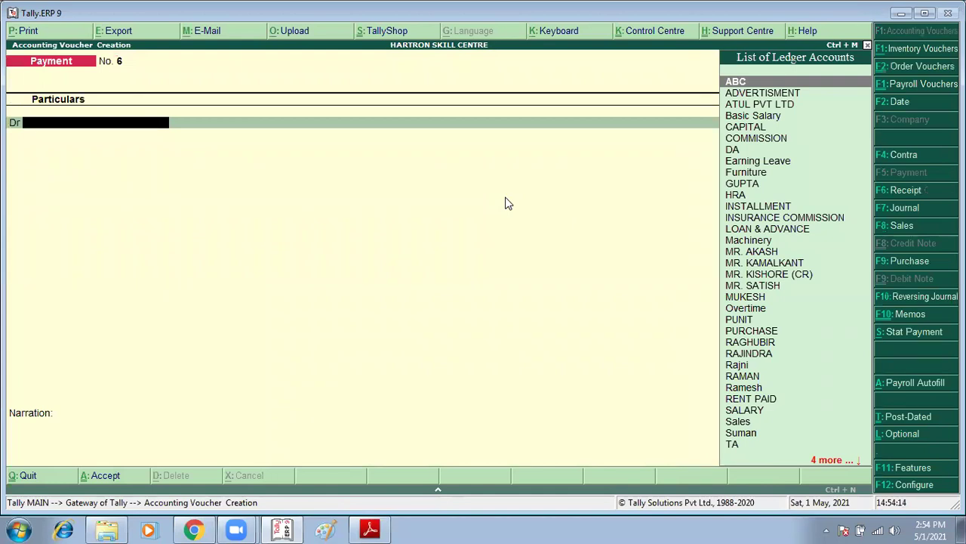
{"action": "key", "text": "alt+F9"}
{"action": "key", "text": "alt+Tab"}
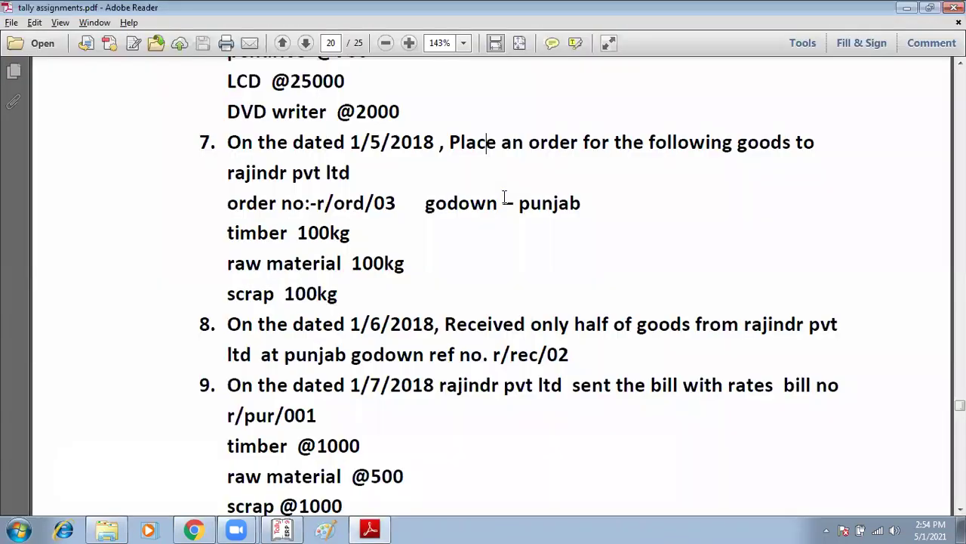
{"action": "scroll", "coordinate": [503, 219], "scroll_direction": "down", "scroll_amount": 2}
{"action": "scroll", "coordinate": [462, 313], "scroll_direction": "up", "scroll_amount": 2}
{"action": "key", "text": "alt+Tab"}
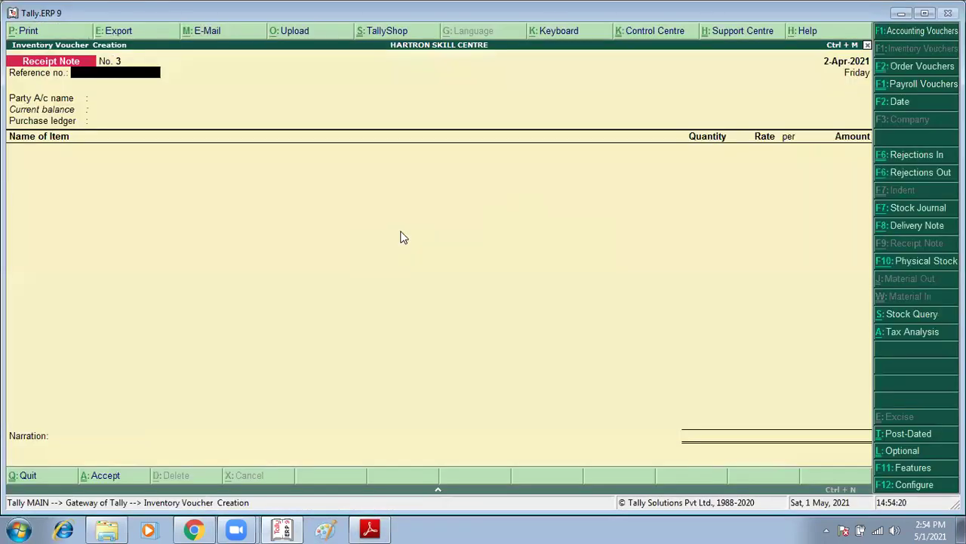
{"action": "key", "text": "Escape"}
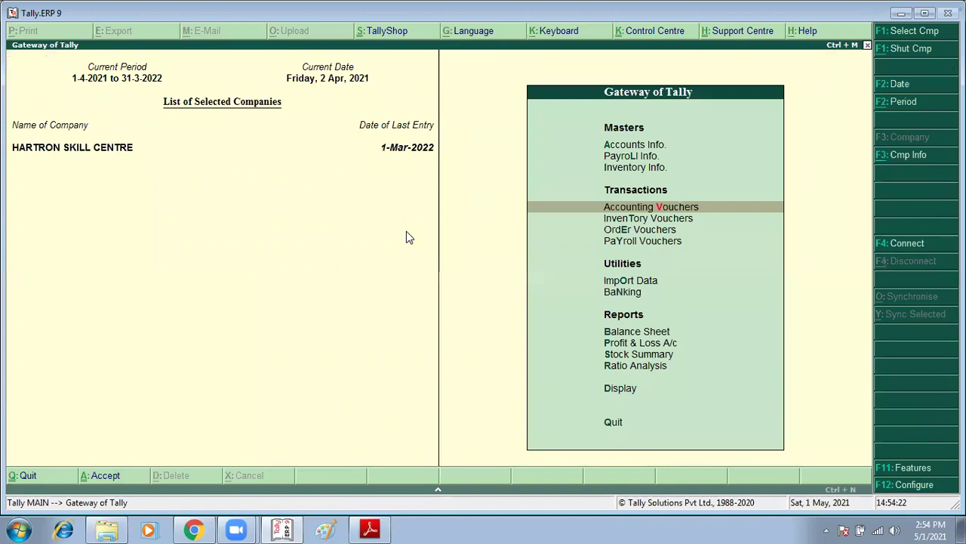
Open the rajindr pvt ltd purchase order for alteration from the Day Book.
{"action": "key", "text": "d"}
{"action": "key", "text": "d"}
{"action": "key", "text": "Down"}
{"action": "key", "text": "Down"}
{"action": "key", "text": "Down"}
{"action": "key", "text": "Down"}
{"action": "key", "text": "Down"}
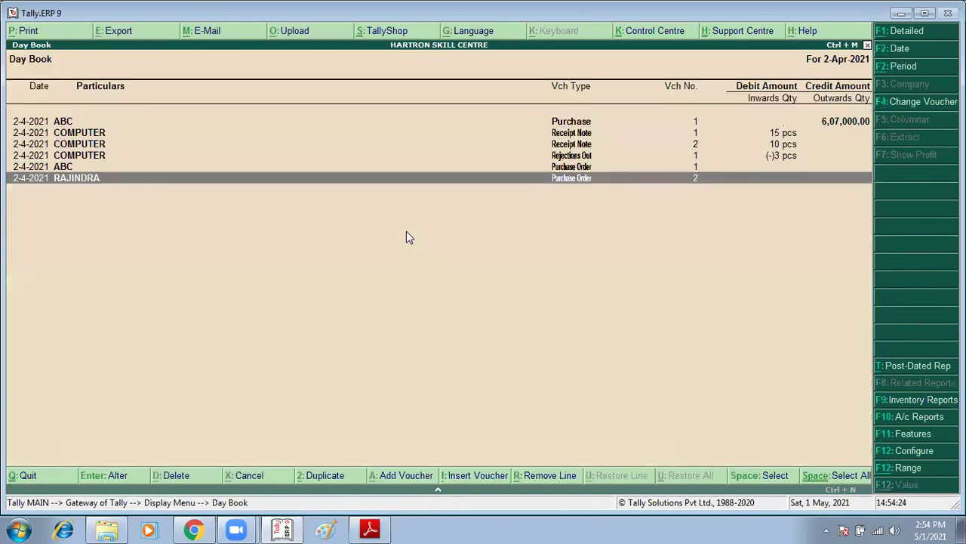
{"action": "key", "text": "Return"}
Set the purchase order's voucher date to 1-May-2021, save it and return to the Gateway of Tally.
{"action": "key", "text": "F2"}
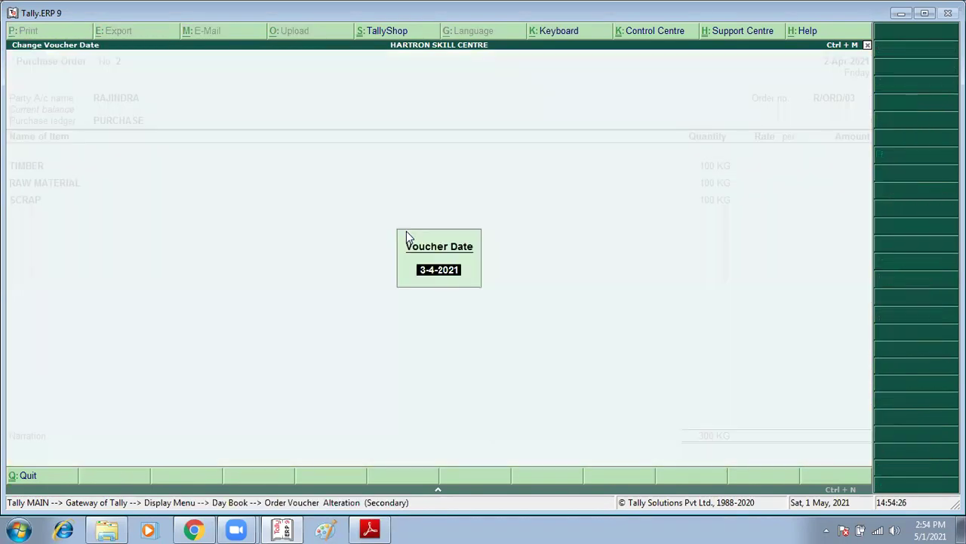
{"action": "type", "text": "1/5"}
{"action": "key", "text": "Return"}
{"action": "key", "text": "ctrl+a"}
{"action": "key", "text": "Escape"}
{"action": "key", "text": "Escape"}
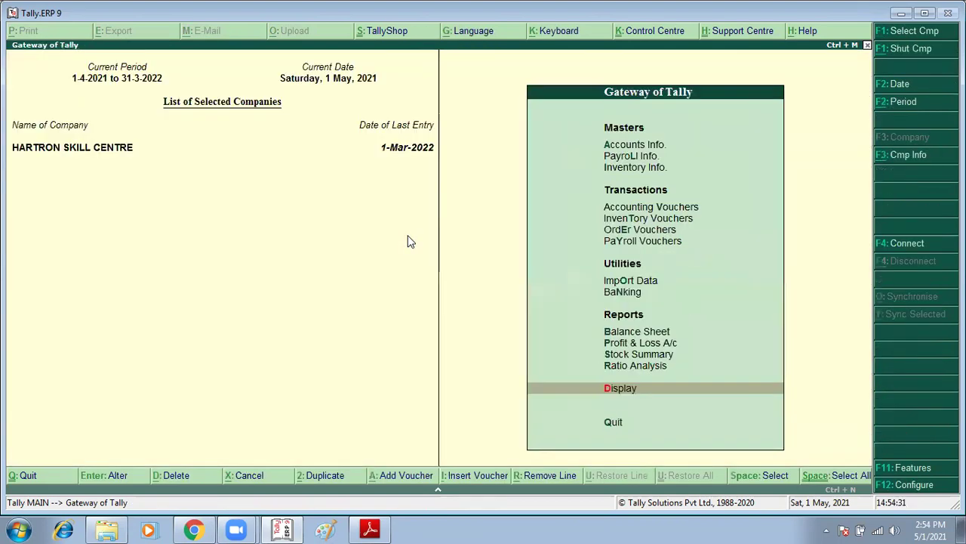
Start a receipt note dated 1-Jun-2021 with reference number R/REC/03.
{"action": "key", "text": "v"}
{"action": "key", "text": "alt+F9"}
{"action": "key", "text": "alt+Tab"}
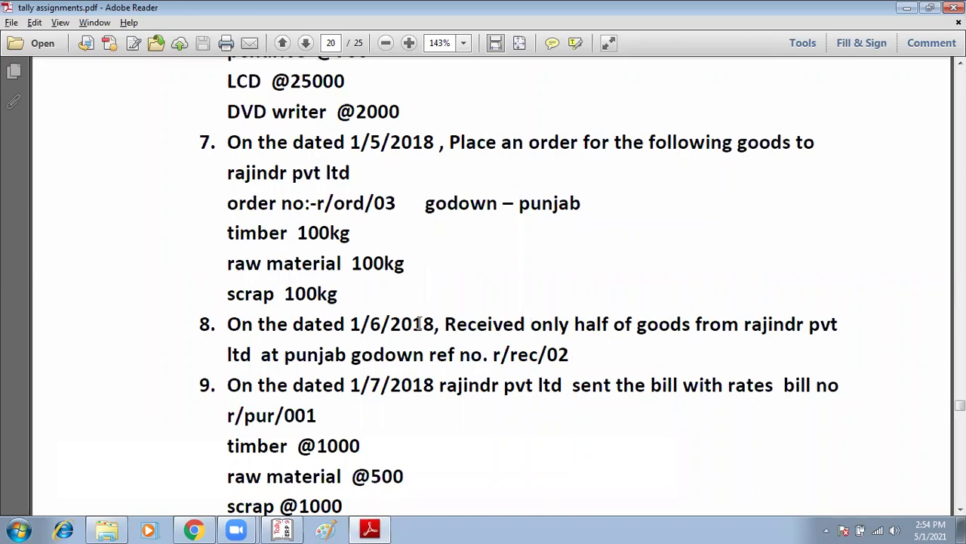
{"action": "key", "text": "alt+Tab"}
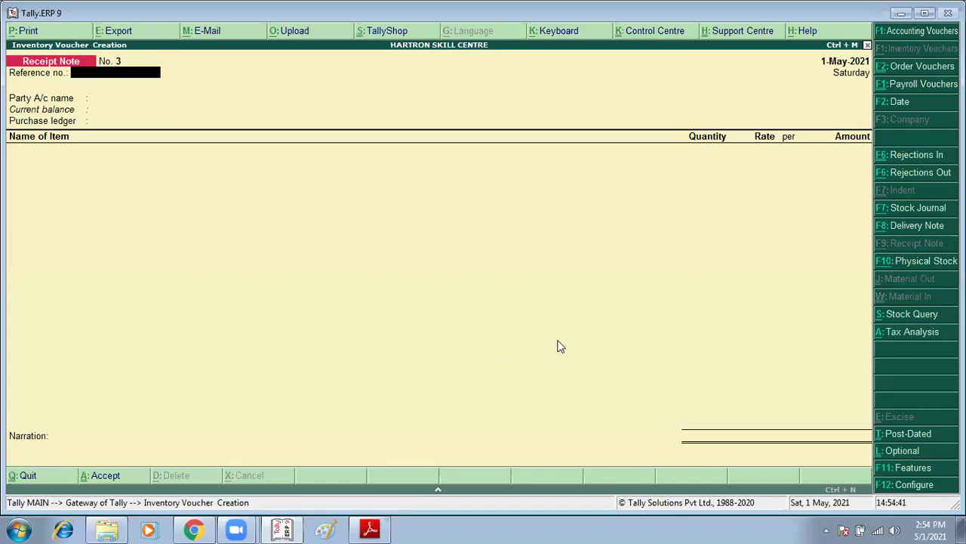
{"action": "key", "text": "F2"}
{"action": "type", "text": "1/6"}
{"action": "key", "text": "Return"}
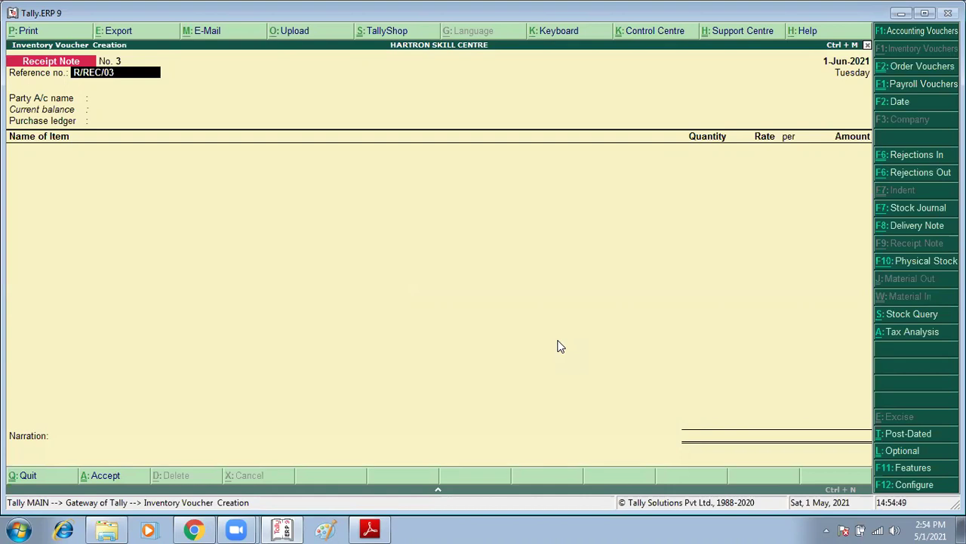
{"action": "key", "text": "Return"}
Set the rajindr pvt ltd ledger as the receipt note's party and link its pending purchase order dated 1-May-2021.
{"action": "type", "text": "RAJ"}
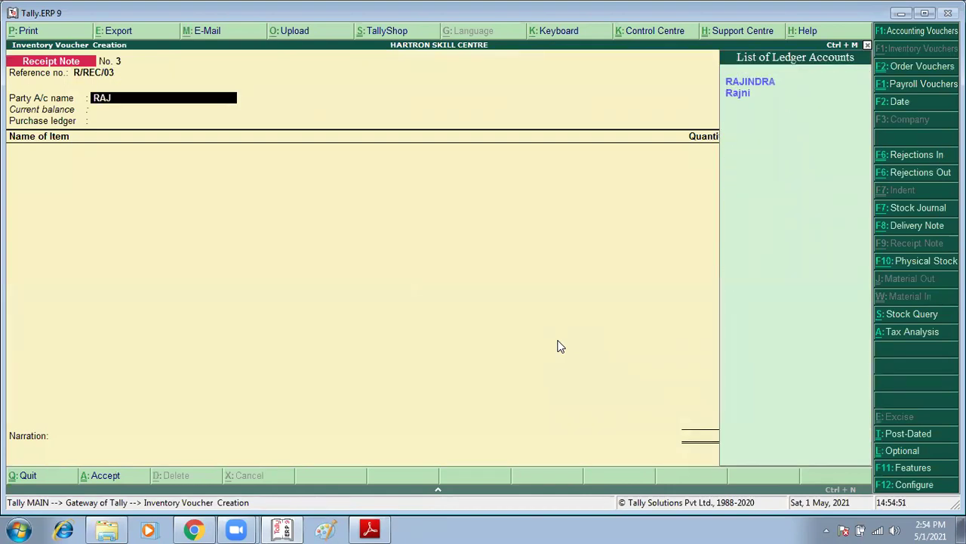
{"action": "key", "text": "Return"}
{"action": "key", "text": "Down"}
{"action": "key", "text": "Down"}
{"action": "key", "text": "Down"}
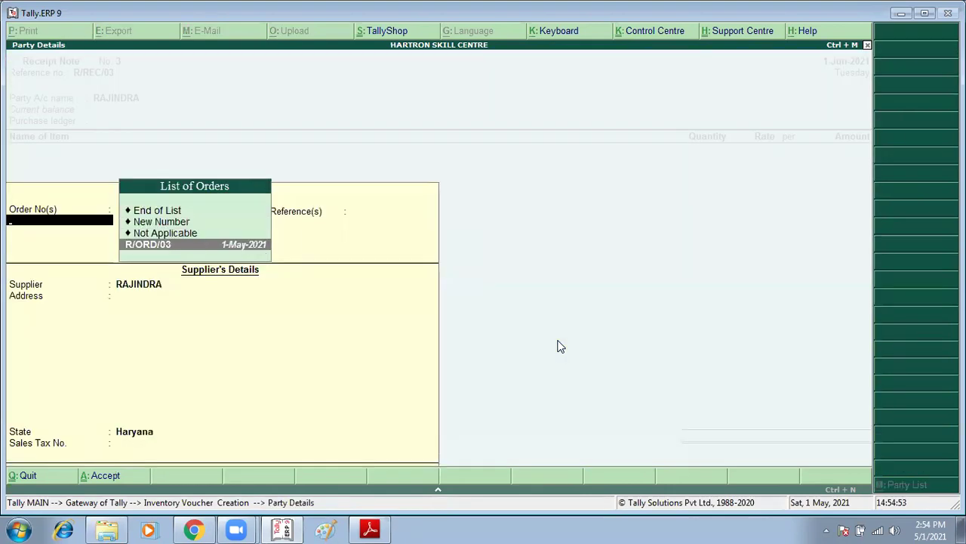
{"action": "key", "text": "Return"}
{"action": "key", "text": "Return"}
{"action": "key", "text": "Return"}
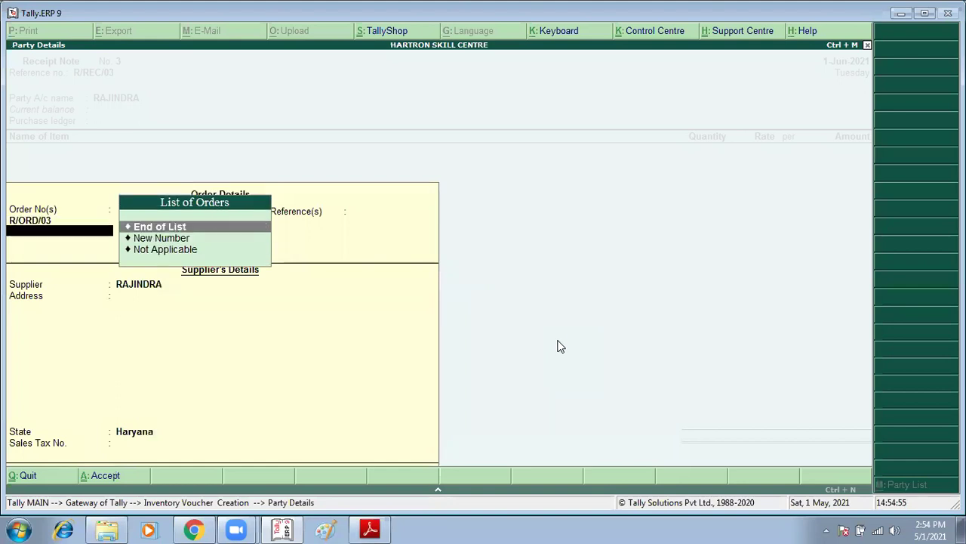
{"action": "key", "text": "Return"}
{"action": "key", "text": "Return"}
Accept the receipt allocations of 100 KG each for TIMBER and RAW MATERIAL in the PUNJAB godown without rates.
{"action": "key", "text": "Return"}
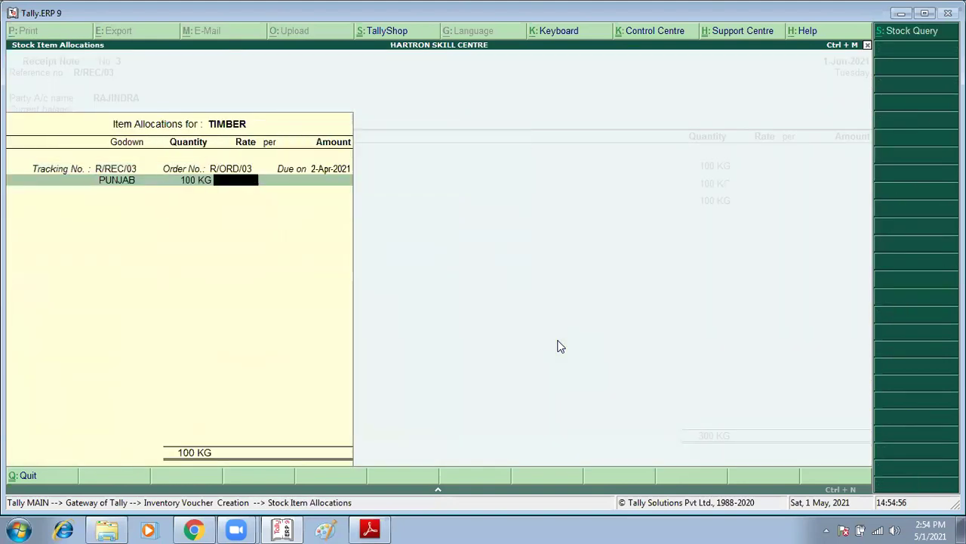
{"action": "key", "text": "Return"}
{"action": "key", "text": "BackSpace"}
{"action": "key", "text": "Return"}
{"action": "key", "text": "Return"}
{"action": "key", "text": "Return"}
{"action": "key", "text": "Return"}
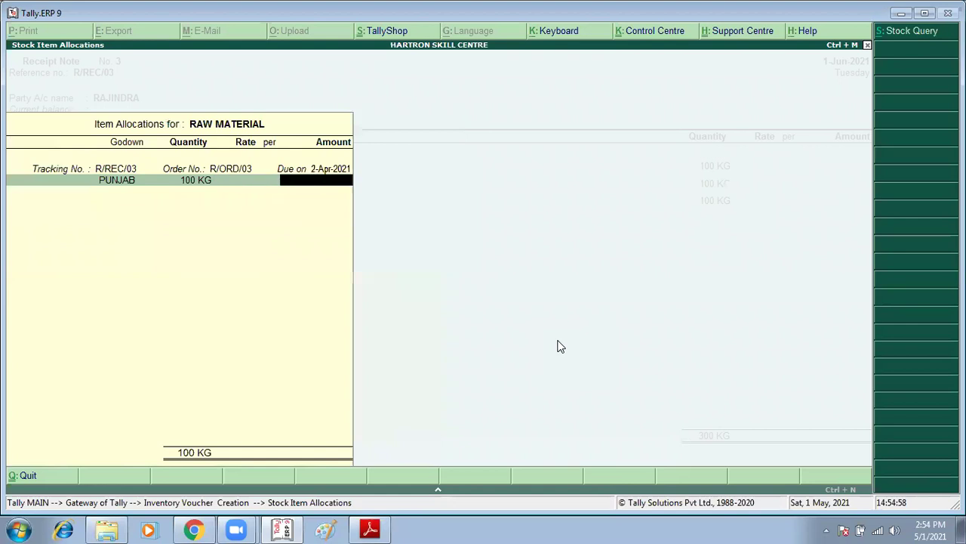
{"action": "key", "text": "Return"}
{"action": "key", "text": "Return"}
{"action": "key", "text": "Return"}
{"action": "key", "text": "Return"}
{"action": "key", "text": "Return"}
{"action": "key", "text": "Return"}
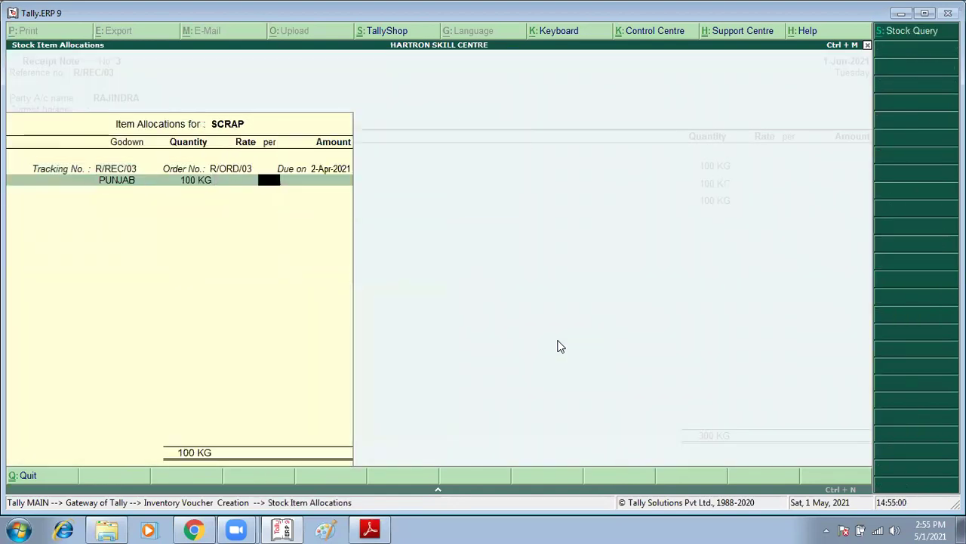
Accept the 100 KG SCRAP allocation without a rate and save the receipt note without a narration.
{"action": "key", "text": "Return"}
{"action": "key", "text": "Return"}
{"action": "key", "text": "Return"}
{"action": "key", "text": "Return"}
{"action": "key", "text": "Return"}
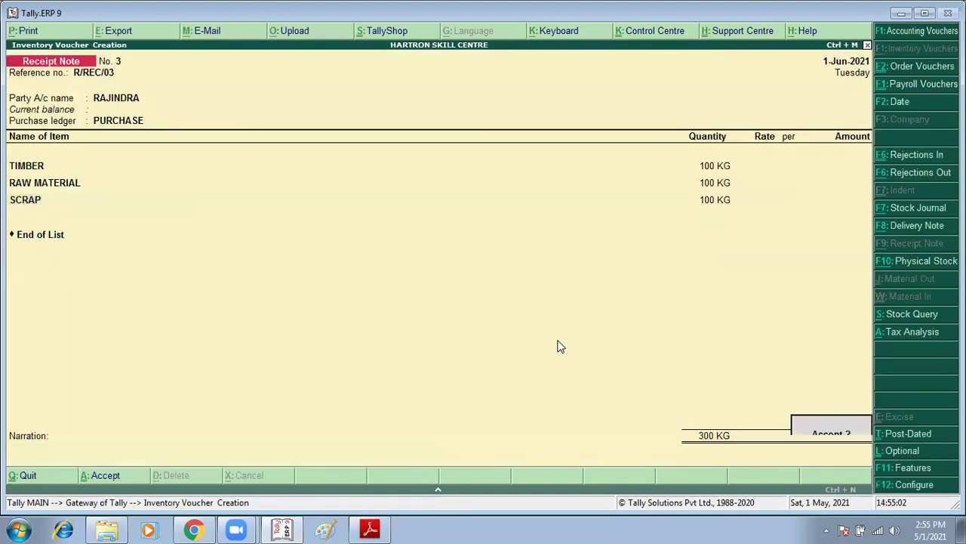
{"action": "key", "text": "Return"}
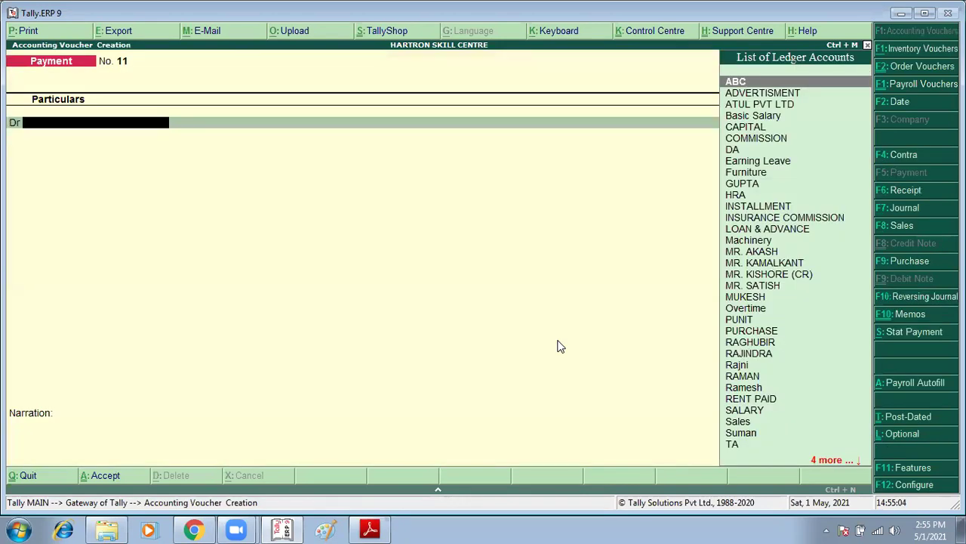
Examine assignment question 9 in Adobe Reader for the supplier's bill date, bill number and item rates.
{"action": "key", "text": "F9"}
{"action": "key", "text": "alt+Tab"}
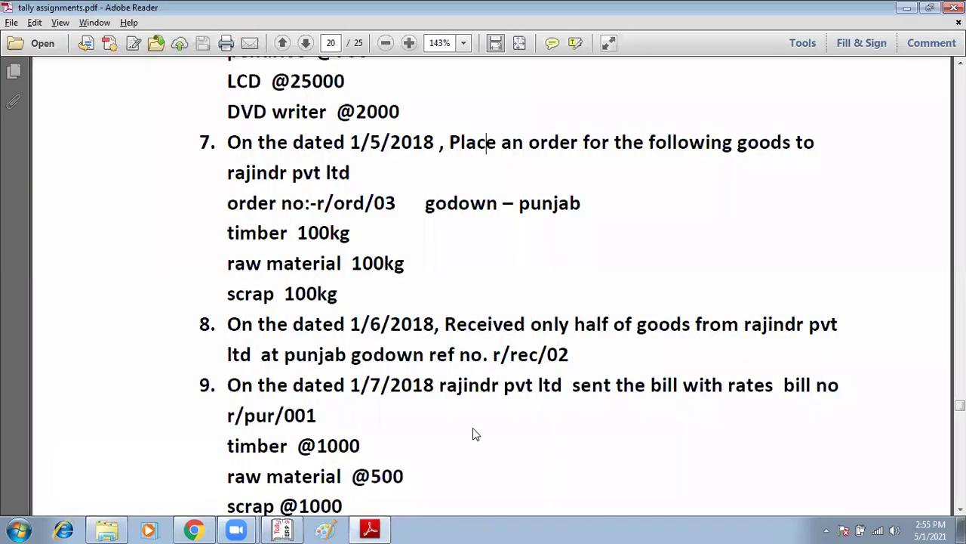
{"action": "scroll", "coordinate": [472, 434], "scroll_direction": "down", "scroll_amount": 2}
{"action": "left_click_drag", "start_coordinate": [474, 319], "coordinate": [533, 319]}
{"action": "left_click_drag", "start_coordinate": [355, 317], "coordinate": [393, 320]}
{"action": "left_click", "coordinate": [255, 349]}
{"action": "left_click_drag", "start_coordinate": [236, 348], "coordinate": [354, 428]}
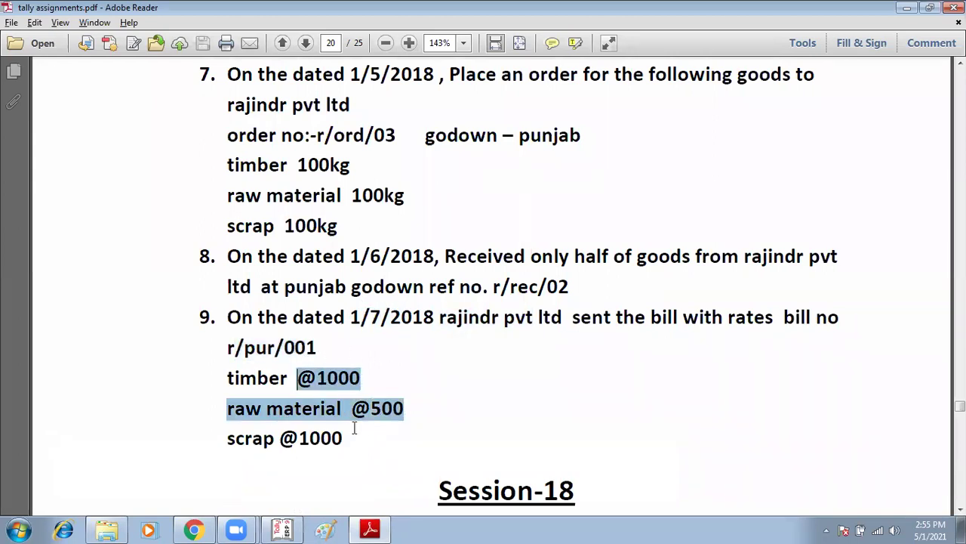
{"action": "left_click", "coordinate": [353, 386]}
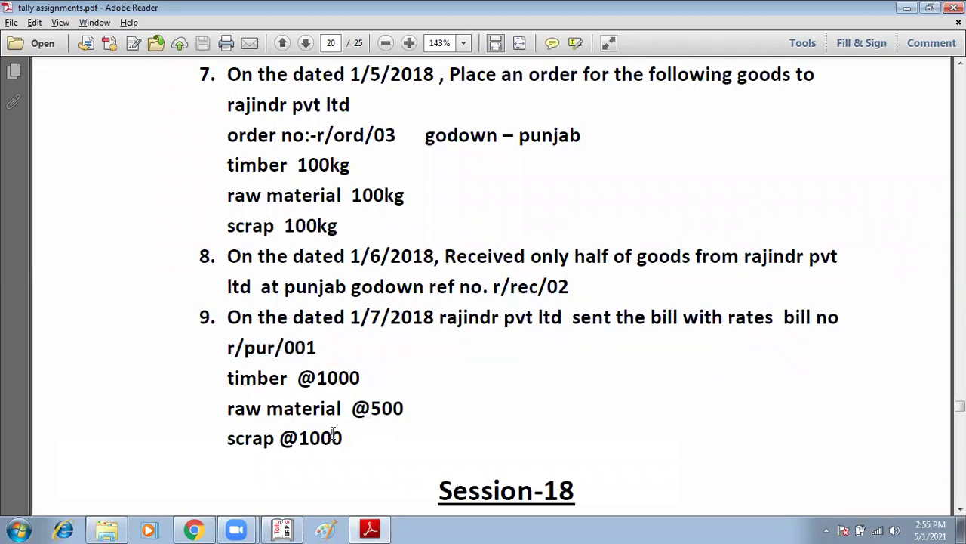
{"action": "key", "text": "alt+Tab"}
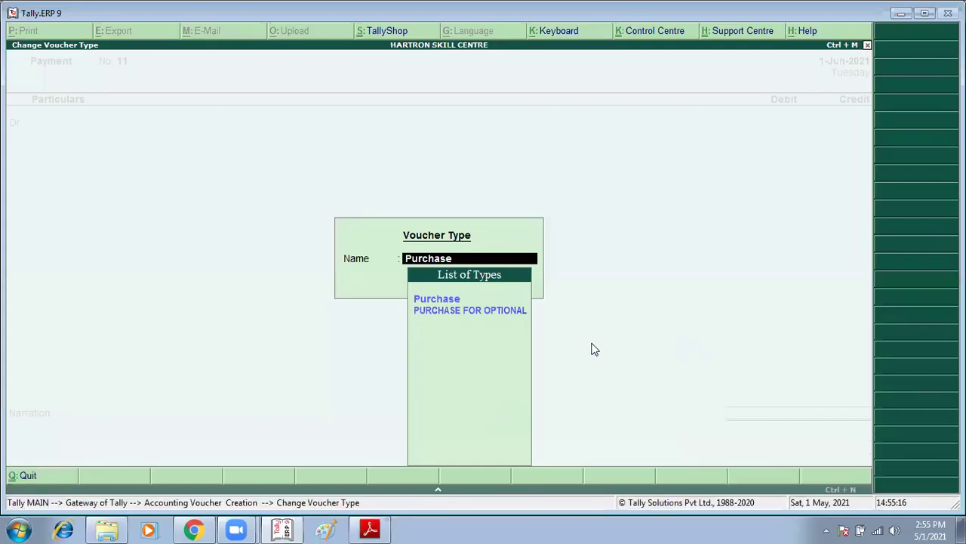
{"action": "key", "text": "Return"}
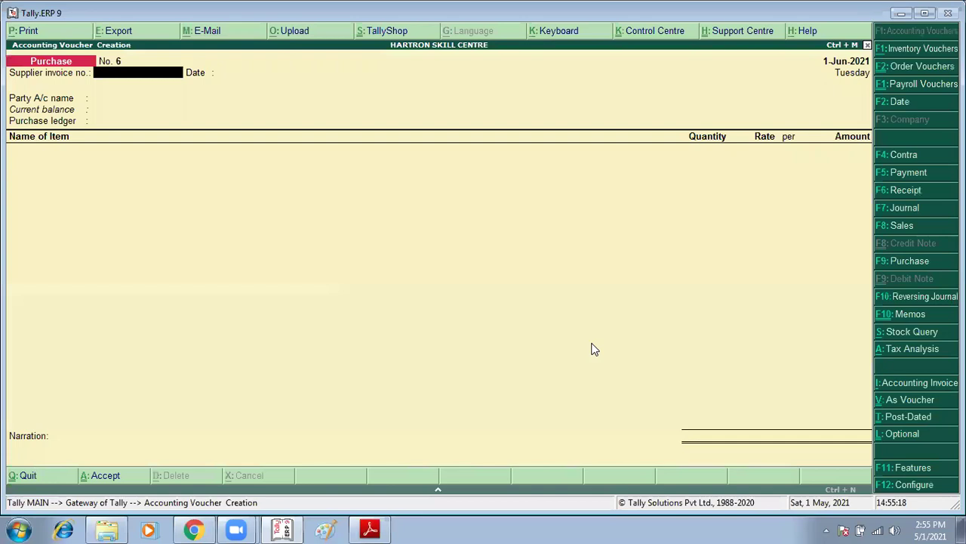
{"action": "key", "text": "F2"}
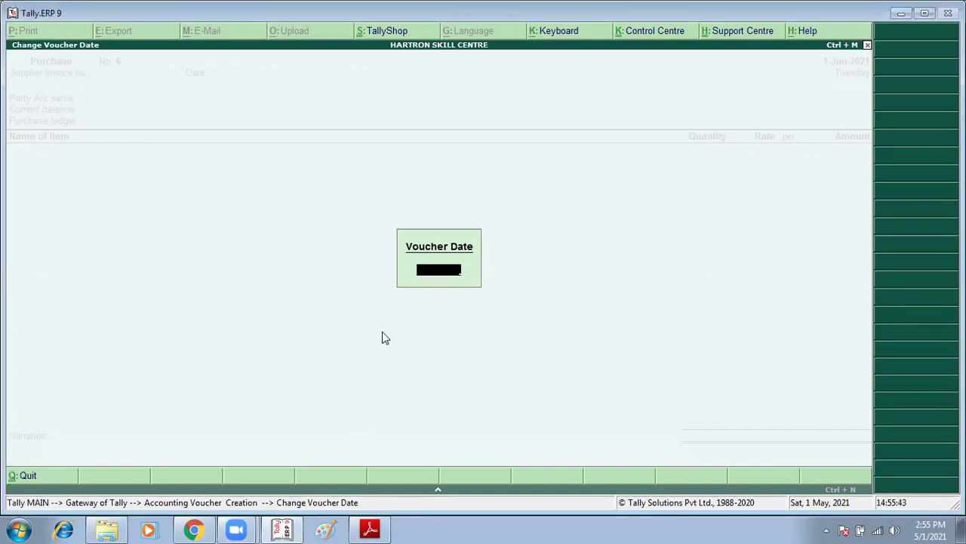
{"action": "key", "text": "Escape"}
{"action": "key", "text": "Escape"}
{"action": "key", "text": "Escape"}
{"action": "key", "text": "Escape"}
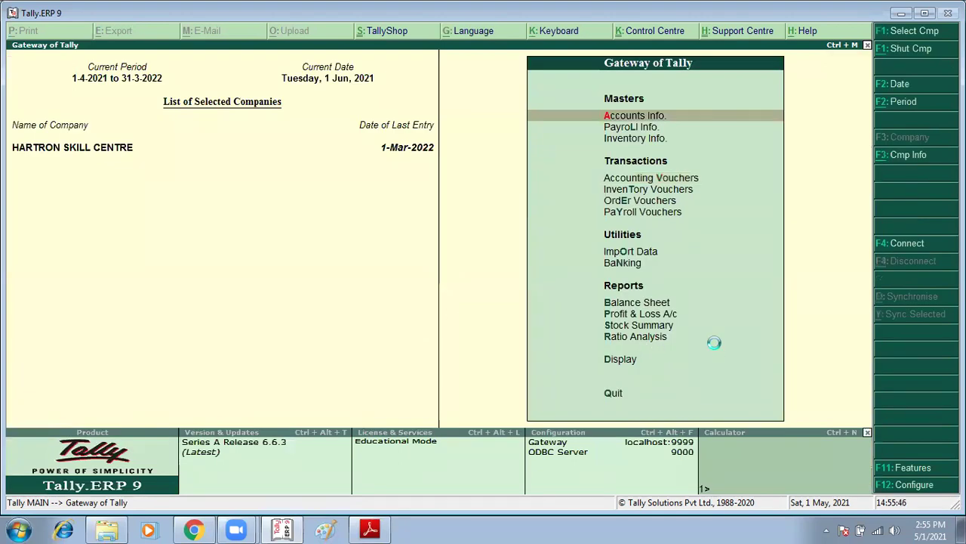
Load the BATCH 1 TO 5 company as the active company.
{"action": "key", "text": "F1"}
{"action": "type", "text": "BATC"}
{"action": "key", "text": "Return"}
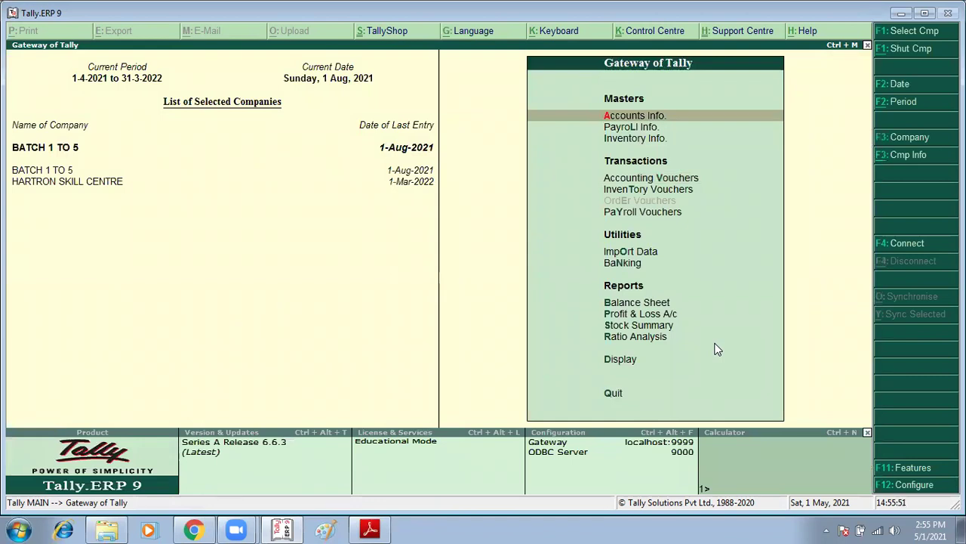
Enable zero-valued transactions in the inventory features of BATCH 1 TO 5.
{"action": "key", "text": "F11"}
{"action": "key", "text": "F2"}
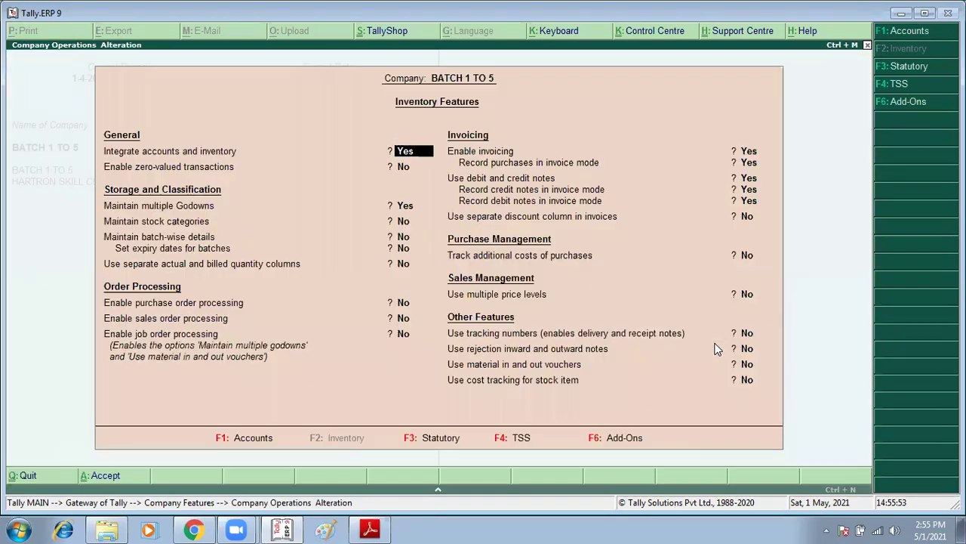
{"action": "key", "text": "Return"}
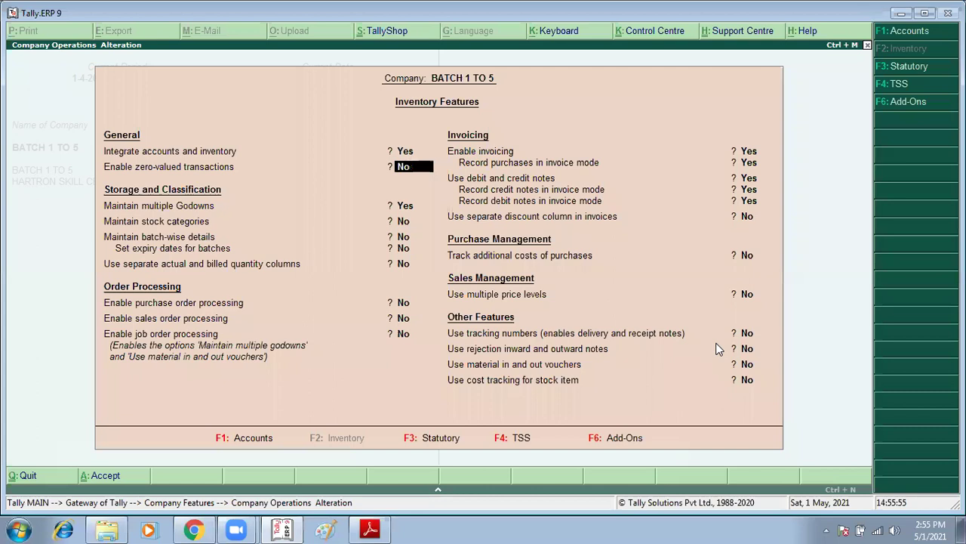
{"action": "type", "text": "Y"}
{"action": "key", "text": "Return"}
Enable purchase order processing and sales order processing in the inventory features of BATCH 1 TO 5.
{"action": "key", "text": "Return"}
{"action": "key", "text": "Return"}
{"action": "key", "text": "Return"}
{"action": "key", "text": "Return"}
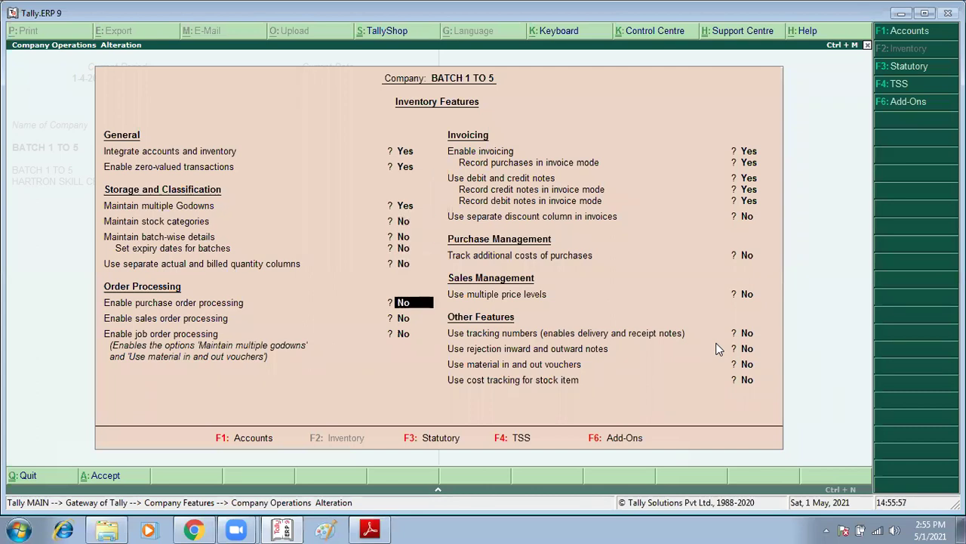
{"action": "type", "text": "Y"}
{"action": "key", "text": "Return"}
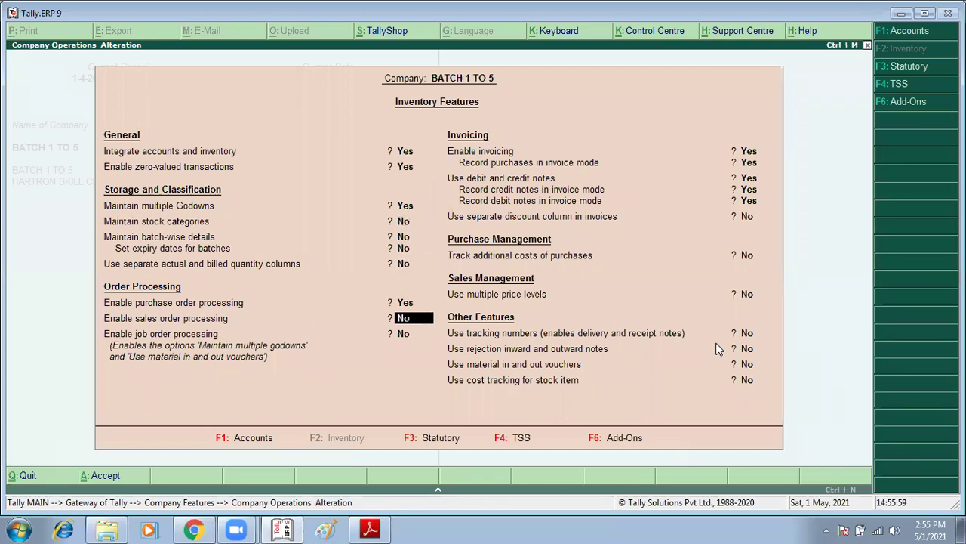
{"action": "type", "text": "Y"}
{"action": "key", "text": "Return"}
Enable tracking numbers for delivery and receipt notes, leaving job order processing and the invoicing options as they are.
{"action": "key", "text": "Return"}
{"action": "key", "text": "Return"}
{"action": "key", "text": "Return"}
{"action": "key", "text": "Return"}
{"action": "key", "text": "Return"}
{"action": "key", "text": "Return"}
{"action": "key", "text": "Return"}
{"action": "key", "text": "Return"}
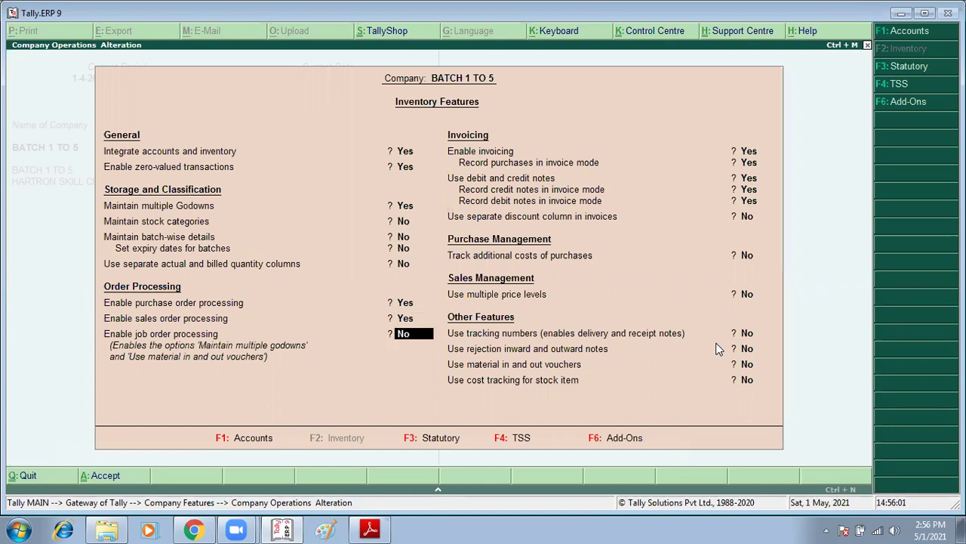
{"action": "key", "text": "Return"}
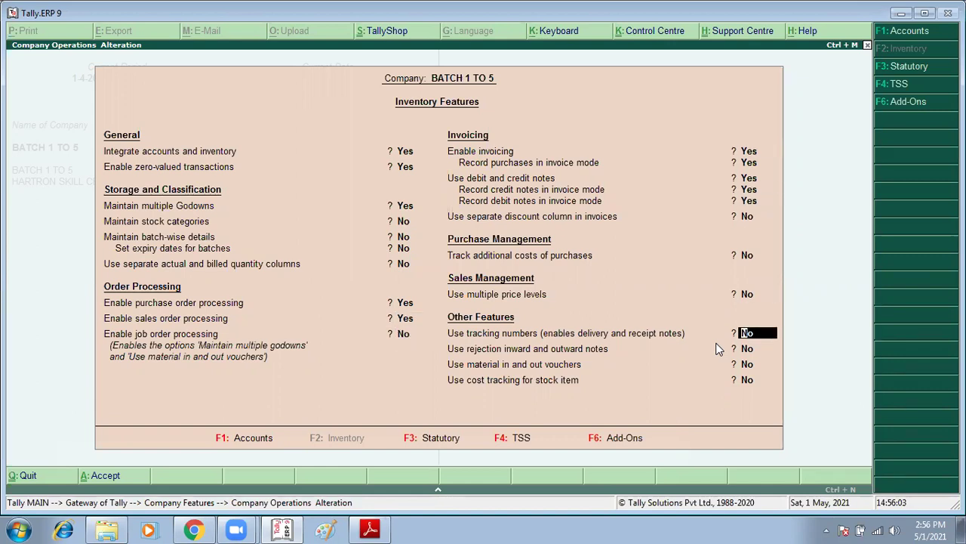
{"action": "type", "text": "Y"}
{"action": "key", "text": "Return"}
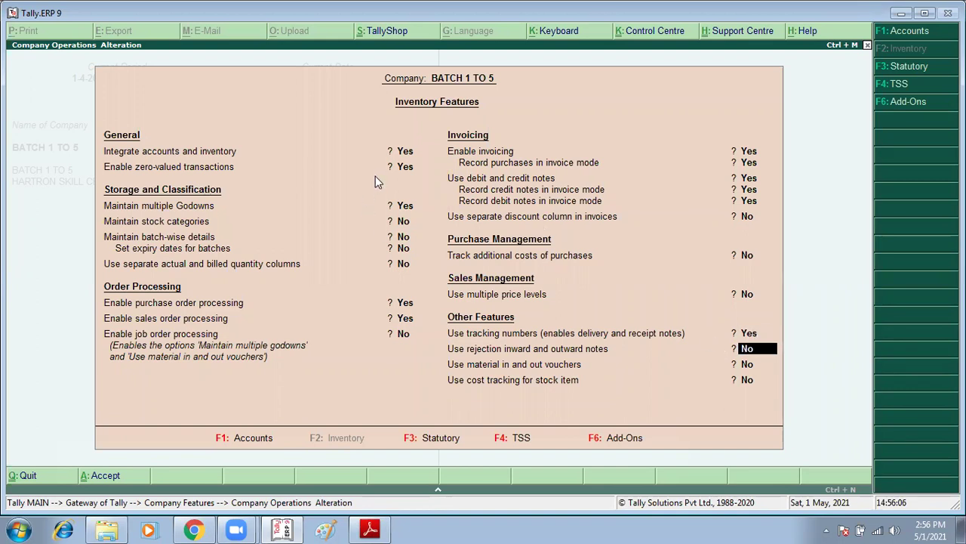
Review the zero-valued, order-processing and tracking-number options, then save the inventory features and return to the Gateway of Tally.
{"action": "left_click", "coordinate": [405, 167]}
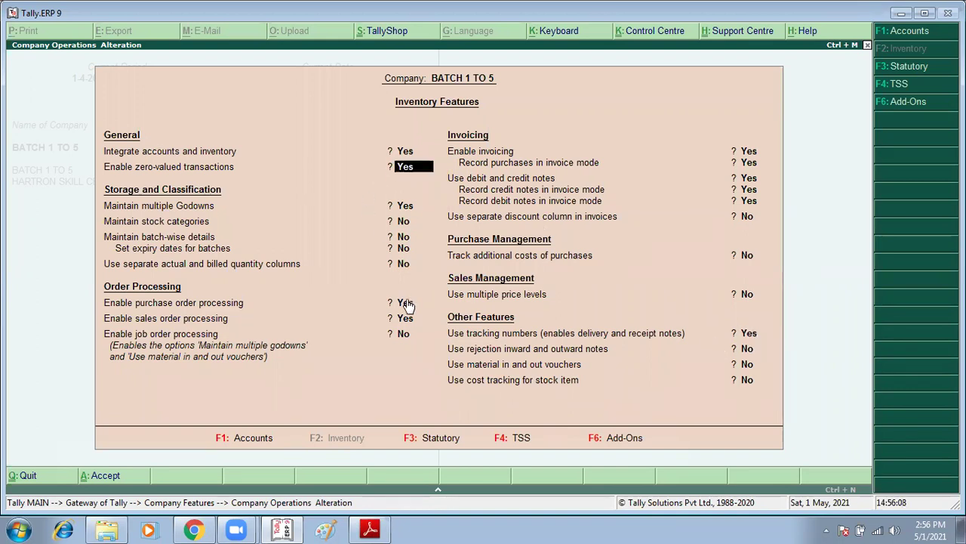
{"action": "left_click", "coordinate": [413, 318]}
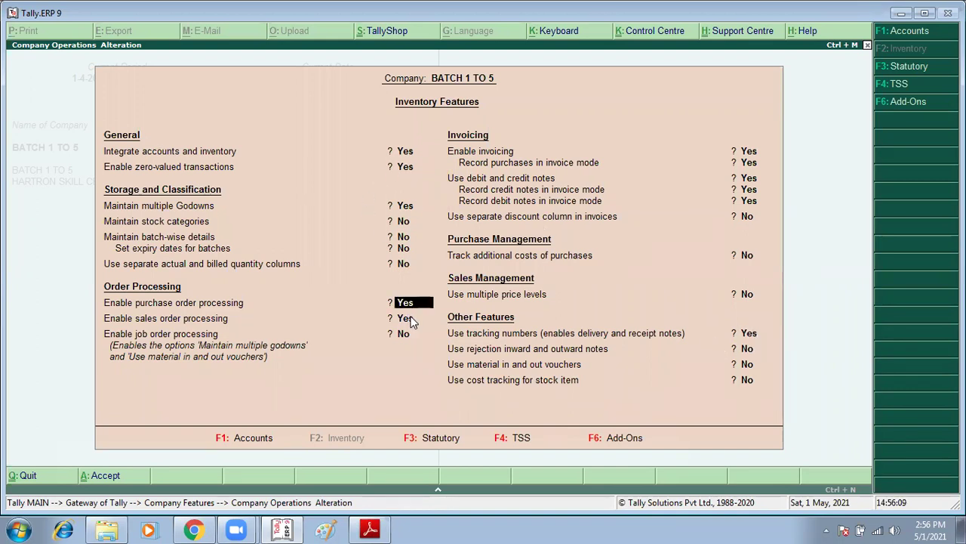
{"action": "left_click", "coordinate": [750, 334]}
{"action": "key", "text": "ctrl+a"}
{"action": "key", "text": "Escape"}
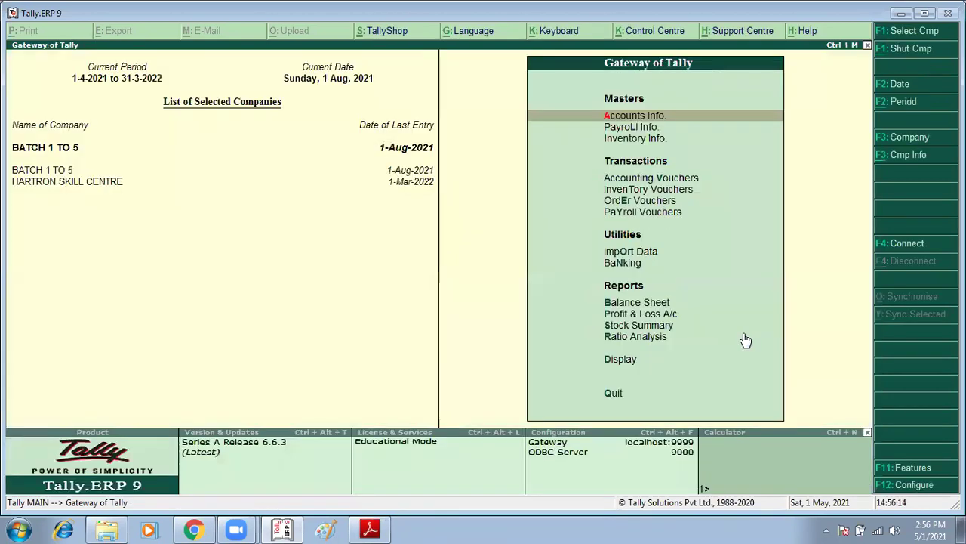
Start a purchase order voucher in BATCH 1 TO 5 dated 1-May-2021.
{"action": "key", "text": "Down"}
{"action": "key", "text": "Down"}
{"action": "key", "text": "Down"}
{"action": "key", "text": "Down"}
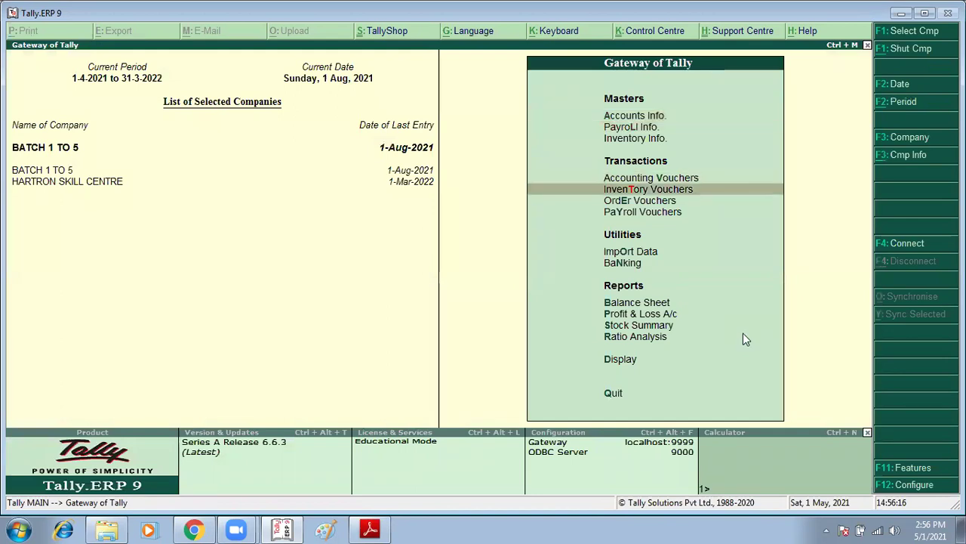
{"action": "key", "text": "Return"}
{"action": "key", "text": "alt+F4"}
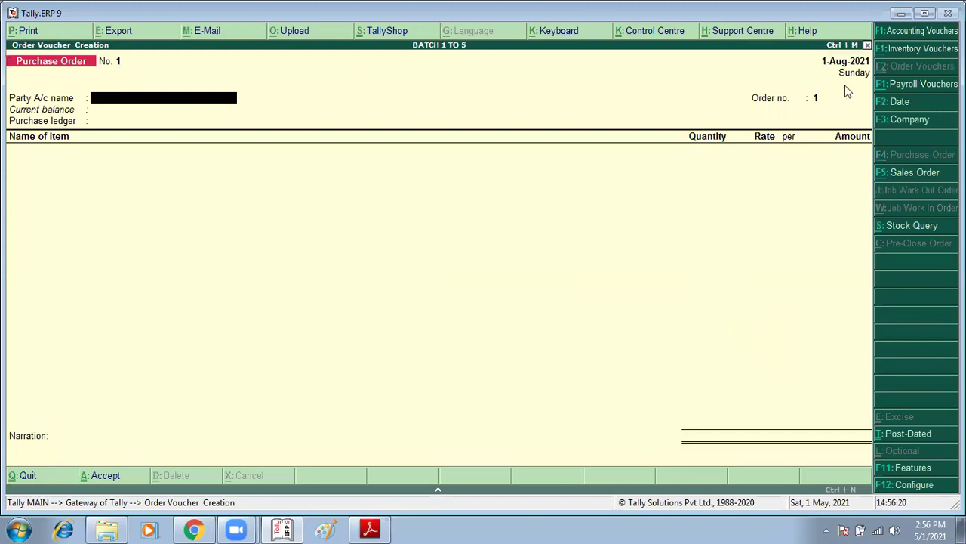
{"action": "key", "text": "F2"}
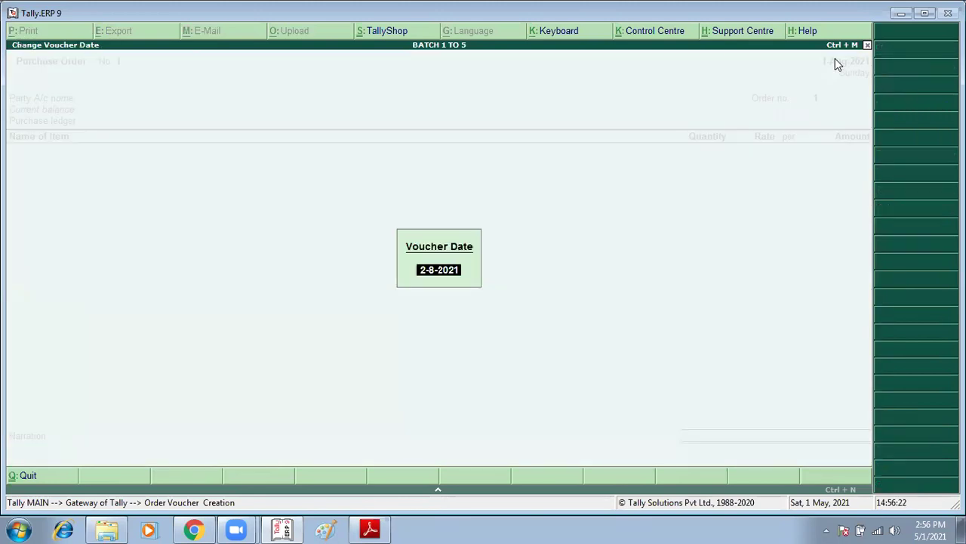
{"action": "type", "text": "1/5"}
{"action": "key", "text": "Return"}
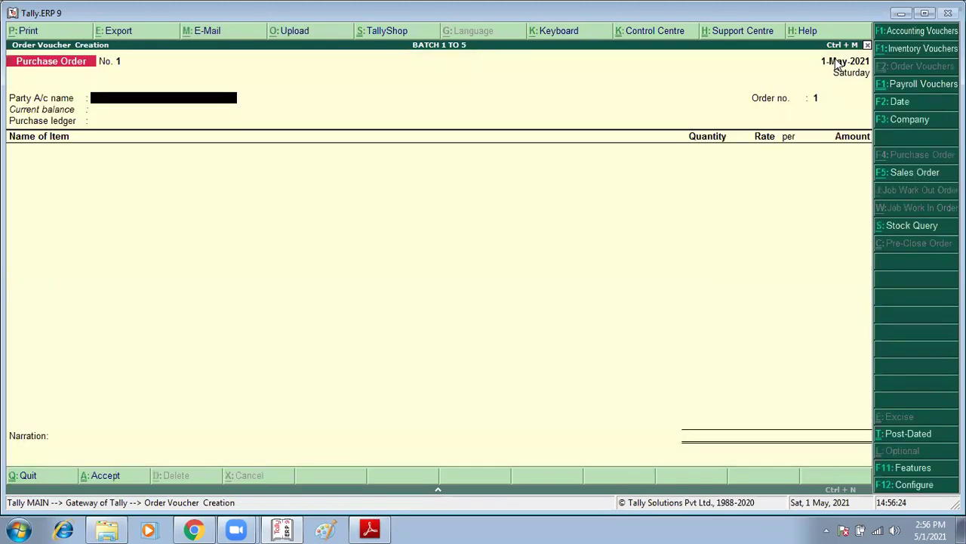
Create the party ledger ABC under Sundry Creditors from the purchase order and accept its party details.
{"action": "key", "text": "alt+c"}
{"action": "type", "text": "ABC"}
{"action": "key", "text": "Return"}
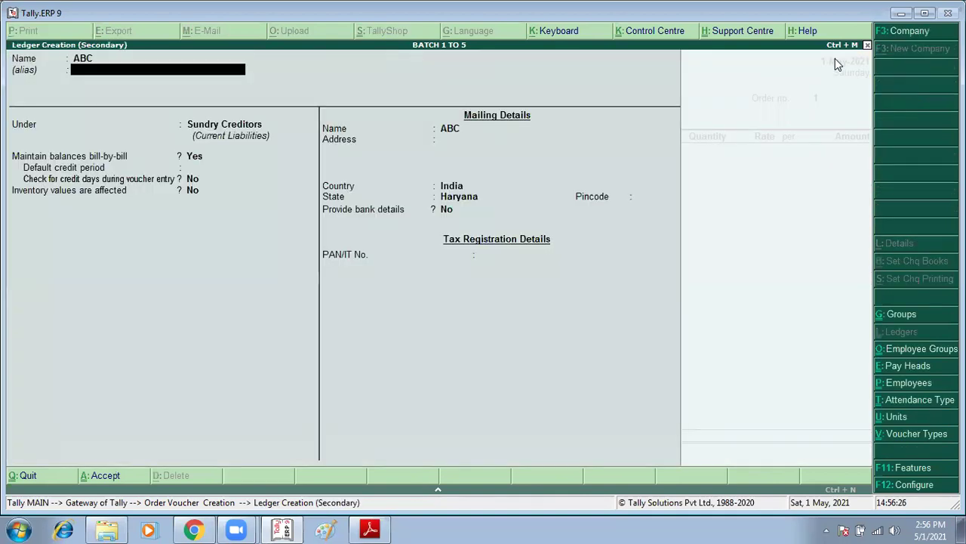
{"action": "key", "text": "Return"}
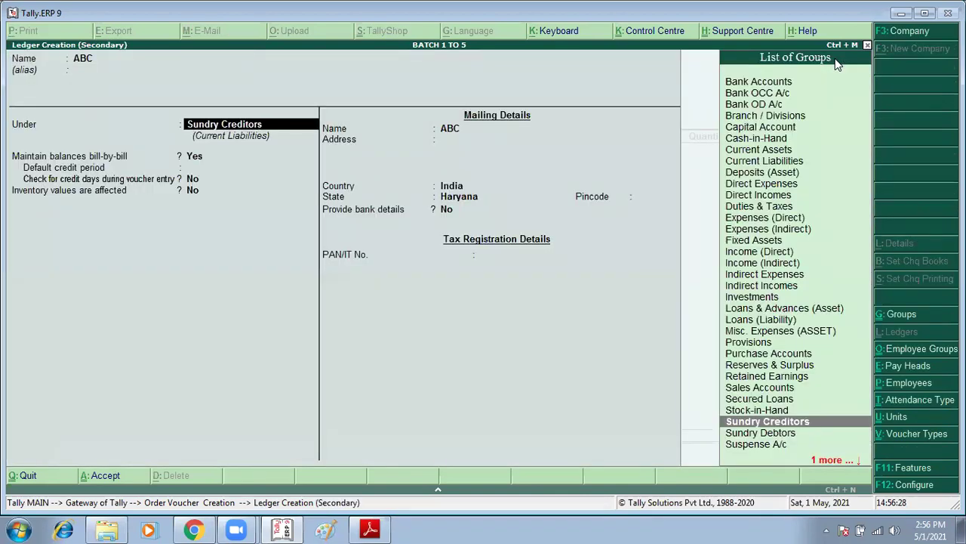
{"action": "key", "text": "ctrl+a"}
{"action": "key", "text": "Return"}
{"action": "key", "text": "ctrl+a"}
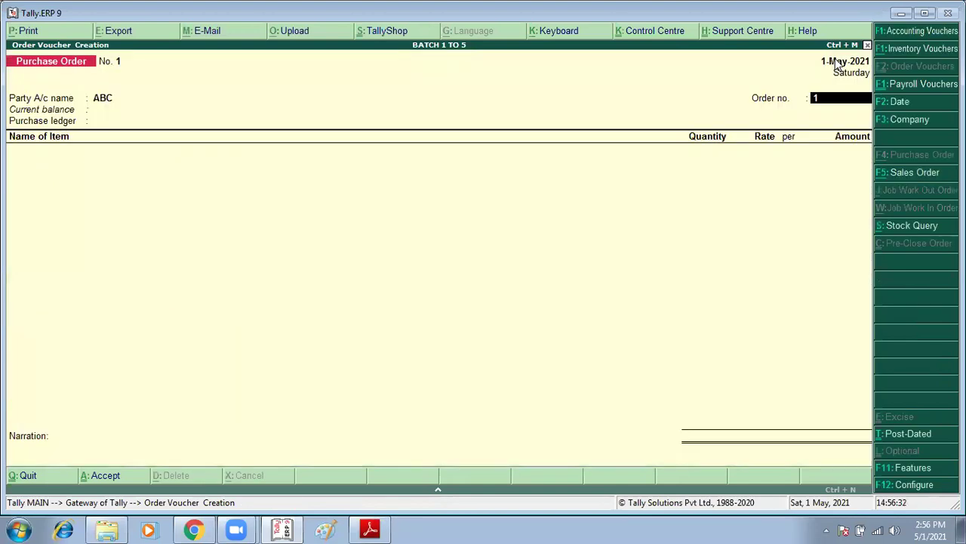
Enter the order number, choose the PURCHASE ledger and add 10 pcs of COMPUTER at the Panipat godown without a rate.
{"action": "type", "text": "R/ORD/0"}
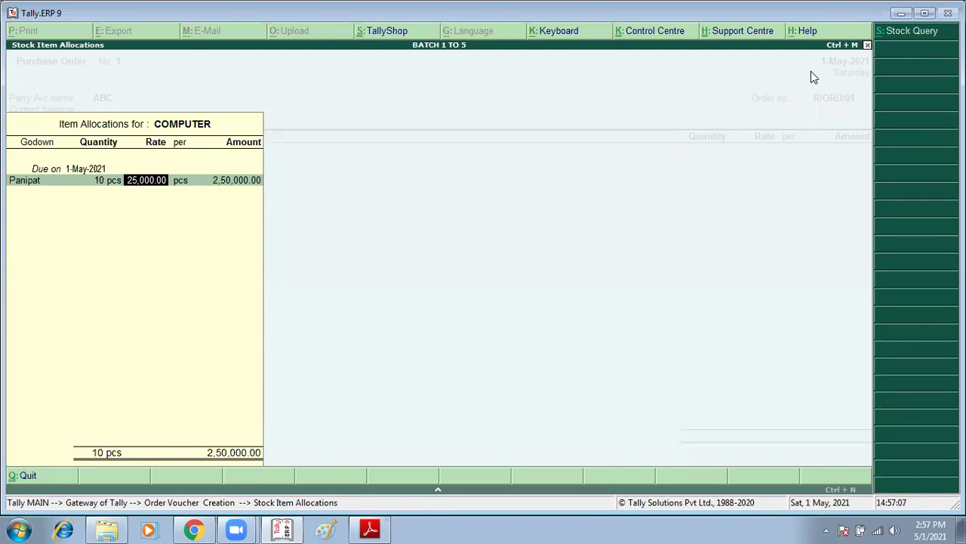
{"action": "key", "text": "BackSpace"}
{"action": "key", "text": "Return"}
{"action": "key", "text": "Return"}
{"action": "key", "text": "Return"}
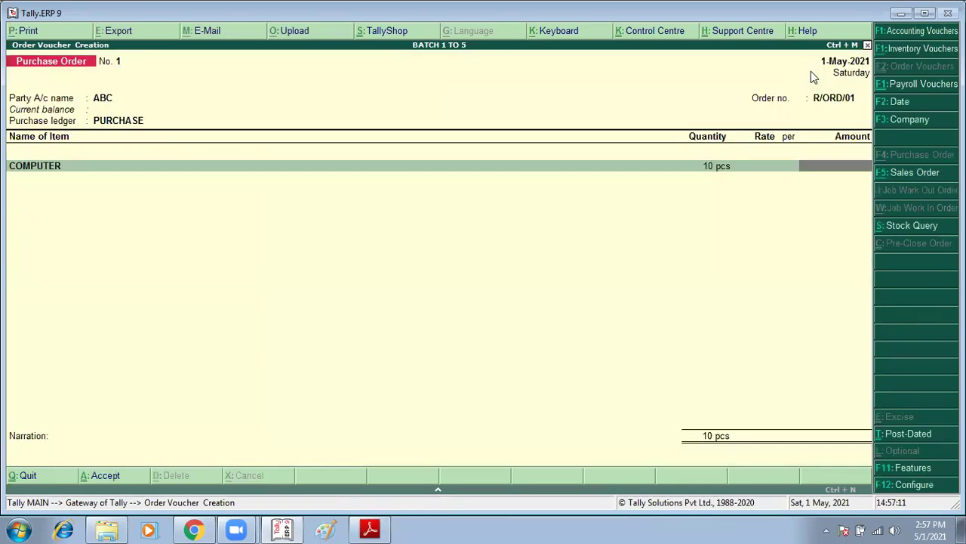
Add LAPTOP to the order, allocating 10 pcs to the Panipat godown due 1-May-2021 with the rate cleared.
{"action": "type", "text": "LA"}
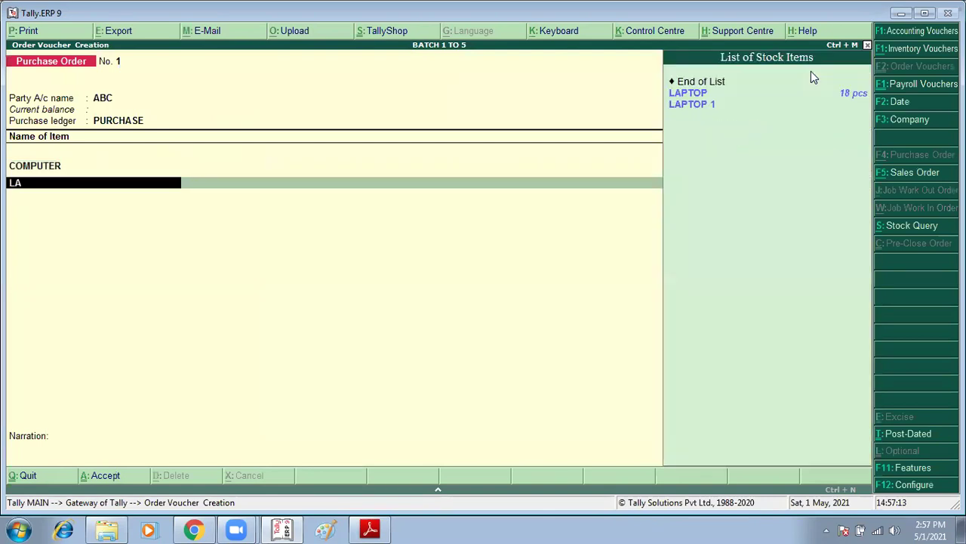
{"action": "key", "text": "Return"}
{"action": "type", "text": "pa"}
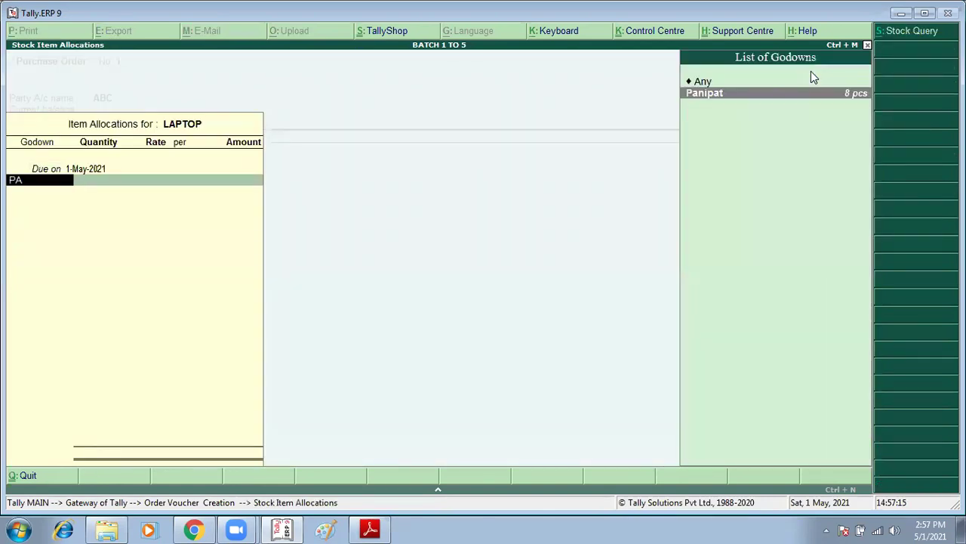
{"action": "key", "text": "Return"}
{"action": "type", "text": "10"}
{"action": "key", "text": "Return"}
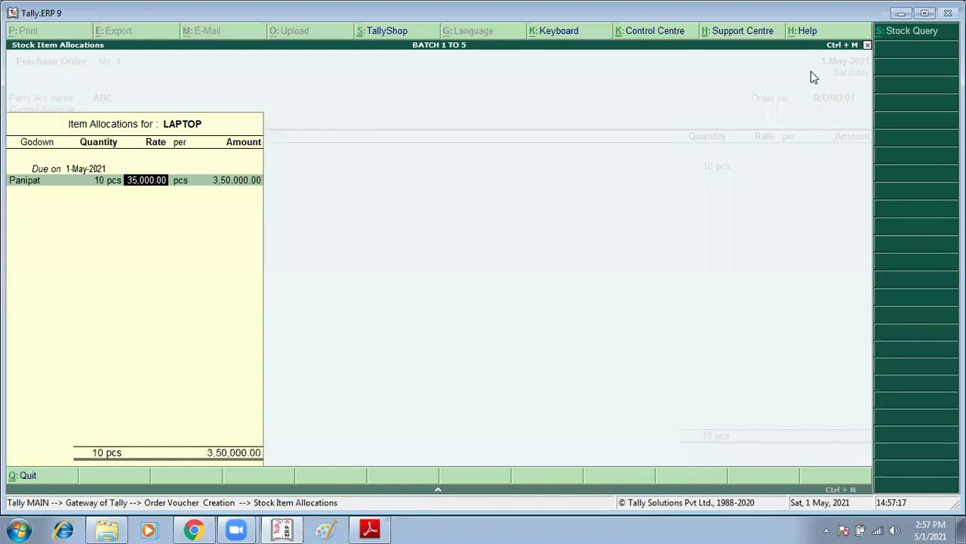
{"action": "key", "text": "BackSpace"}
{"action": "key", "text": "Return"}
{"action": "key", "text": "Return"}
{"action": "key", "text": "Return"}
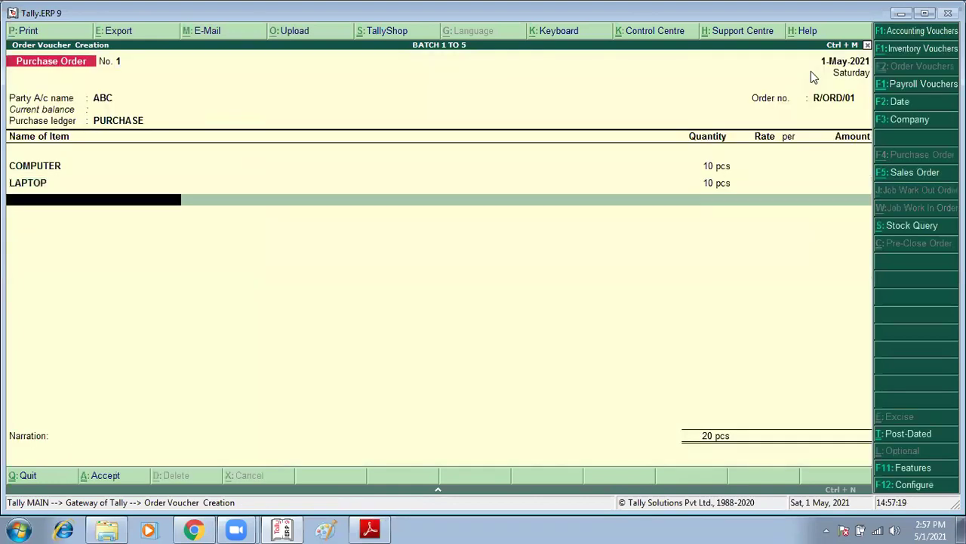
Add PENDRIVE to the order, allocating 10 pcs to the Panipat godown due 1-May-2021 without a rate.
{"action": "type", "text": "p"}
{"action": "key", "text": "Return"}
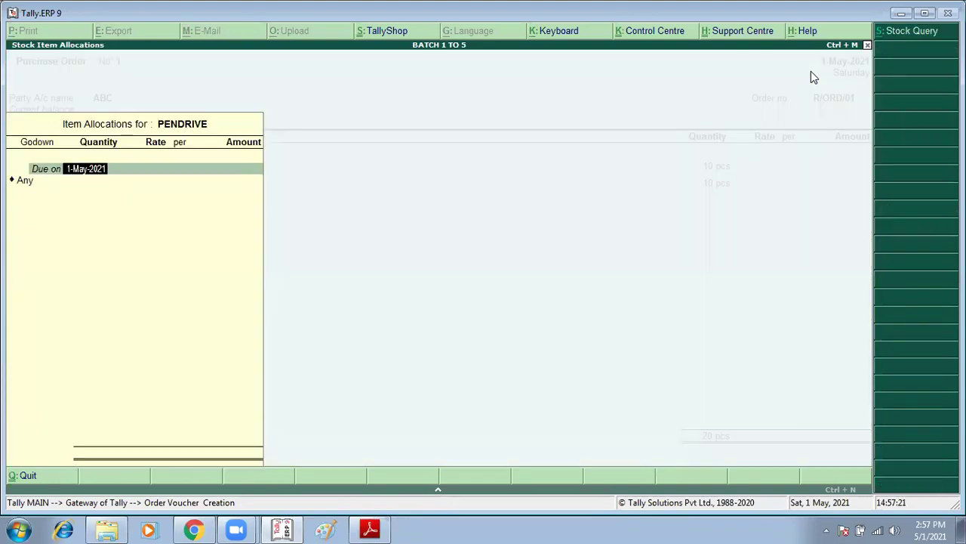
{"action": "key", "text": "Down"}
{"action": "key", "text": "Return"}
{"action": "type", "text": "10"}
{"action": "key", "text": "Return"}
{"action": "key", "text": "Return"}
{"action": "key", "text": "BackSpace"}
{"action": "key", "text": "BackSpace"}
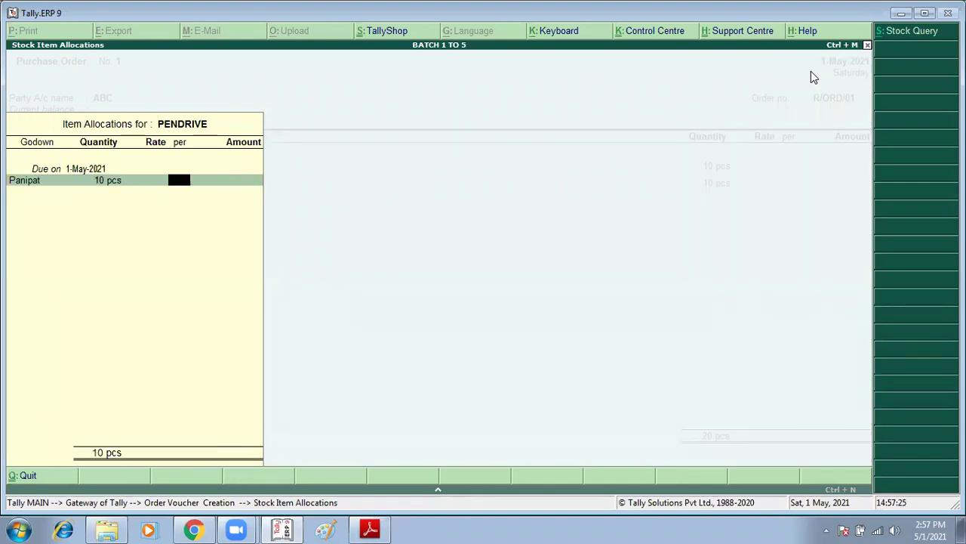
{"action": "key", "text": "Return"}
{"action": "key", "text": "Return"}
End the item list and save the purchase order without a narration.
{"action": "key", "text": "Return"}
{"action": "key", "text": "Return"}
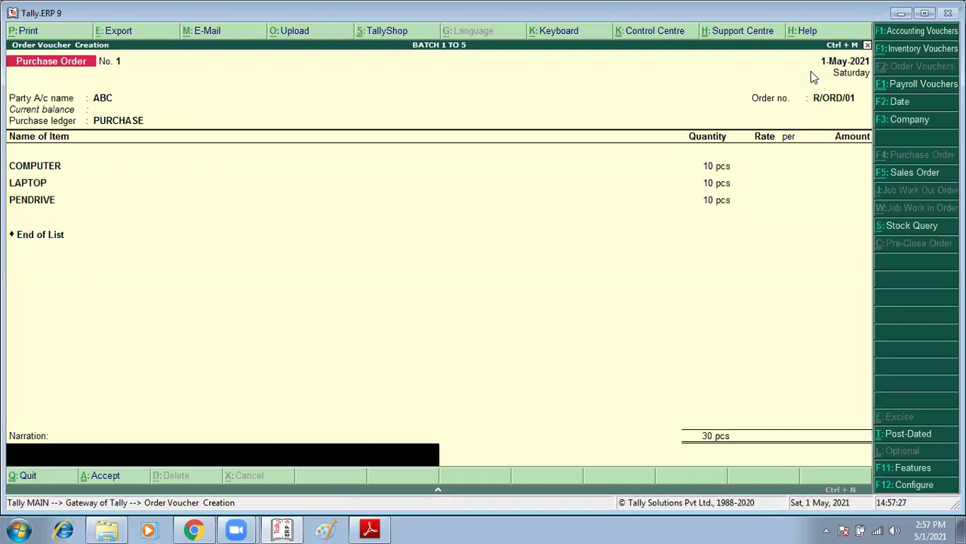
{"action": "key", "text": "Return"}
{"action": "key", "text": "Return"}
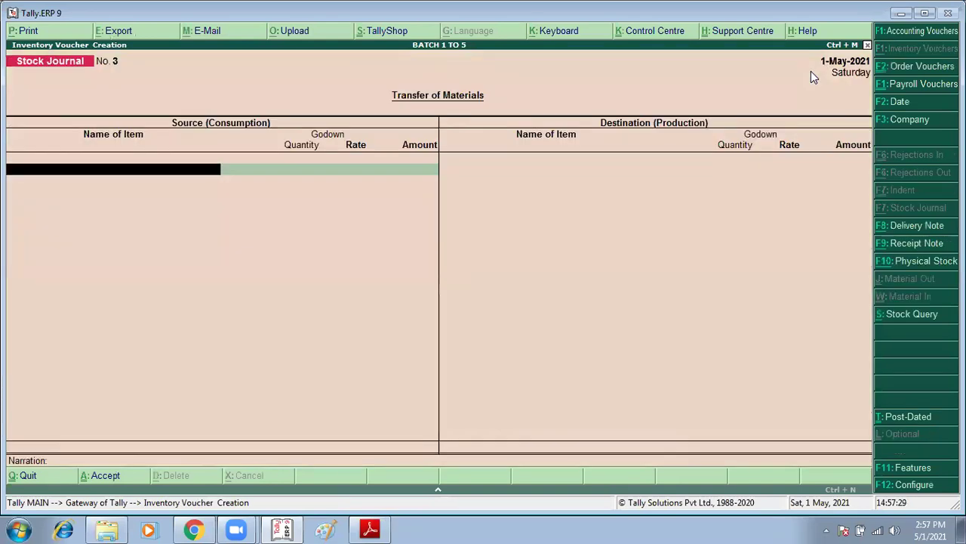
Start a receipt note with the reference number R/REC/01.
{"action": "key", "text": "F9"}
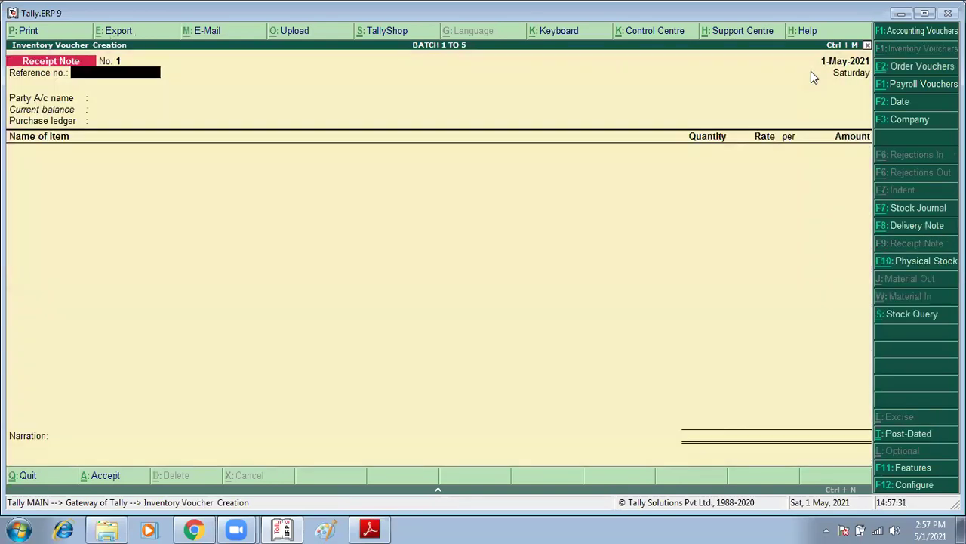
{"action": "type", "text": "R/REC/01"}
{"action": "key", "text": "Return"}
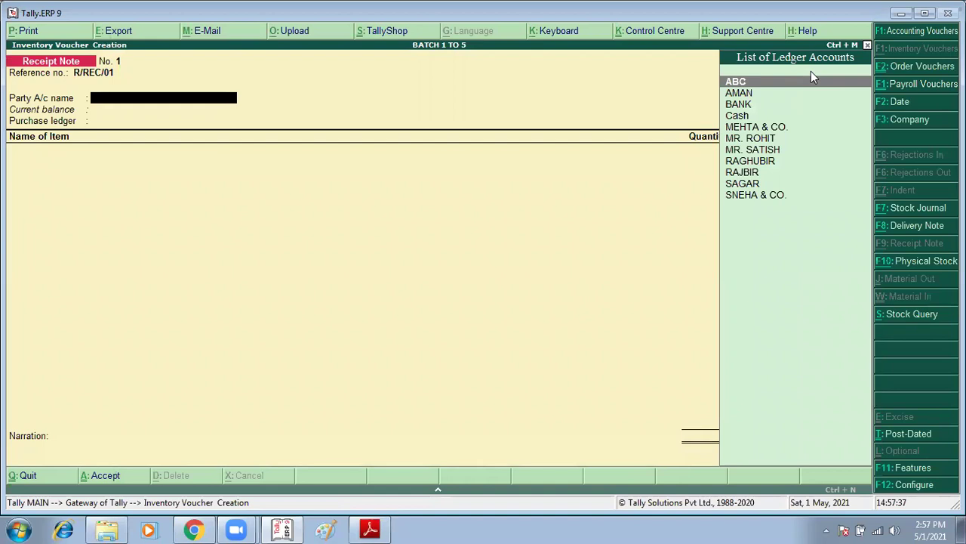
Choose ABC as the receipt note's party and link its purchase order dated 1-May-2021.
{"action": "key", "text": "Return"}
{"action": "key", "text": "Down"}
{"action": "key", "text": "Down"}
{"action": "key", "text": "Down"}
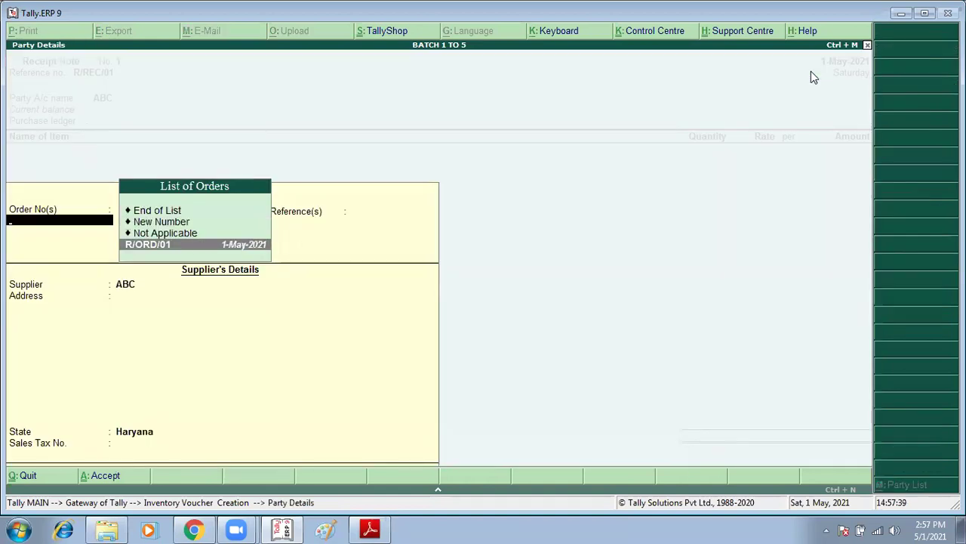
{"action": "key", "text": "Return"}
{"action": "key", "text": "ctrl+a"}
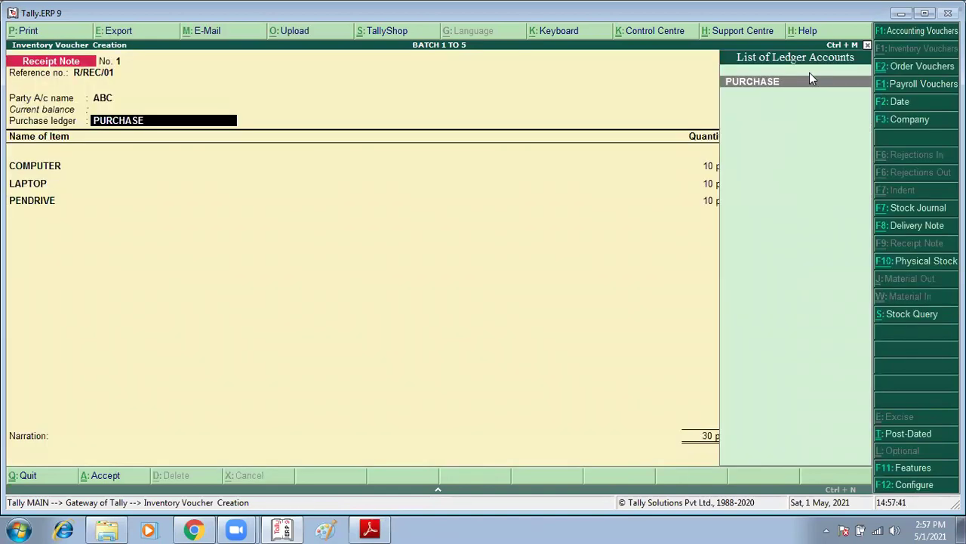
Accept the PURCHASE ledger and the COMPUTER, LAPTOP and PENDRIVE allocations, then save the receipt note without a narration.
{"action": "key", "text": "Return"}
{"action": "key", "text": "Return"}
{"action": "key", "text": "Return"}
{"action": "key", "text": "Return"}
{"action": "key", "text": "Return"}
{"action": "key", "text": "Return"}
{"action": "key", "text": "Return"}
{"action": "key", "text": "Return"}
{"action": "key", "text": "Return"}
{"action": "key", "text": "Return"}
{"action": "key", "text": "Return"}
{"action": "key", "text": "Return"}
{"action": "key", "text": "Return"}
{"action": "key", "text": "Return"}
{"action": "key", "text": "Return"}
{"action": "key", "text": "Return"}
{"action": "key", "text": "Return"}
{"action": "key", "text": "Return"}
{"action": "key", "text": "Return"}
{"action": "key", "text": "Return"}
{"action": "key", "text": "Return"}
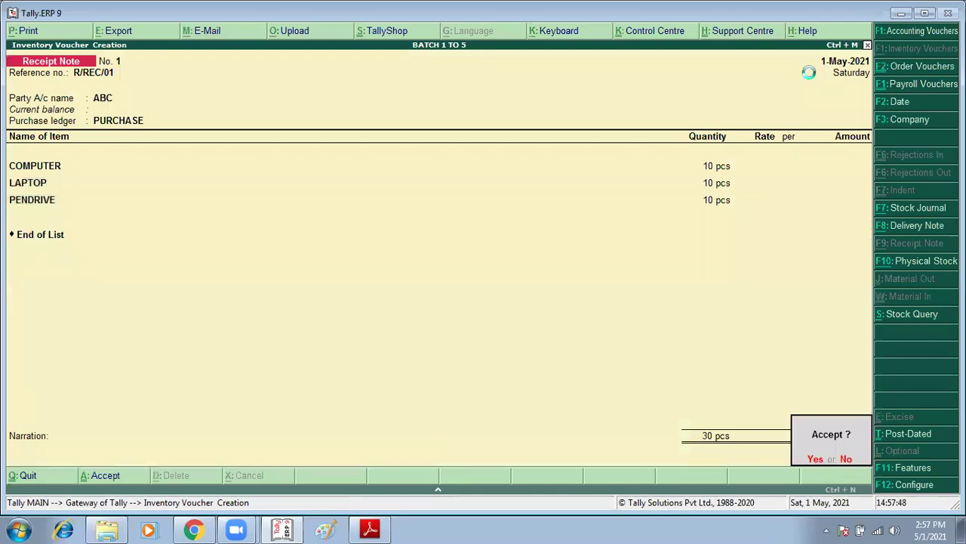
{"action": "key", "text": "Return"}
Start a purchase voucher with supplier invoice number R/PUR/01 dated 1-May-2021.
{"action": "key", "text": "F9"}
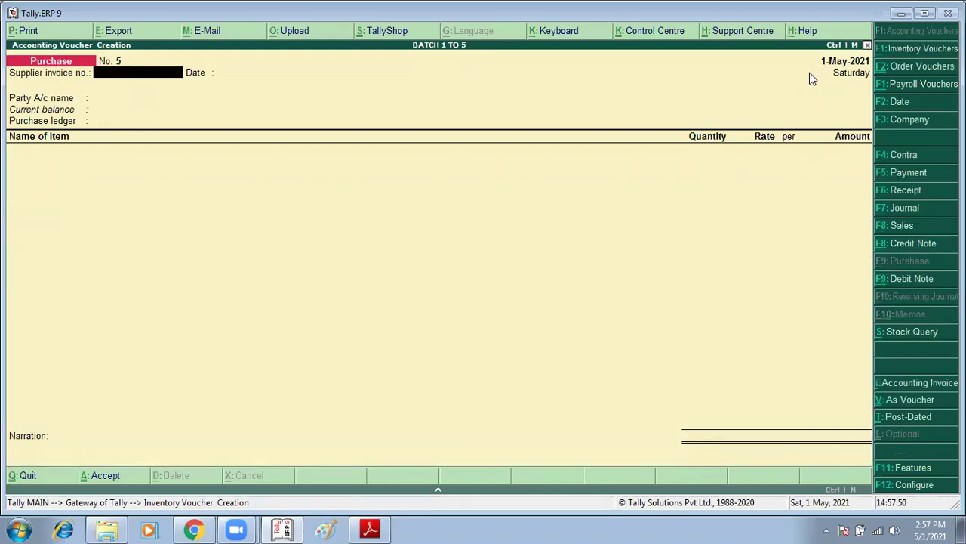
{"action": "type", "text": "RE"}
{"action": "key", "text": "BackSpace"}
{"action": "key", "text": "BackSpace"}
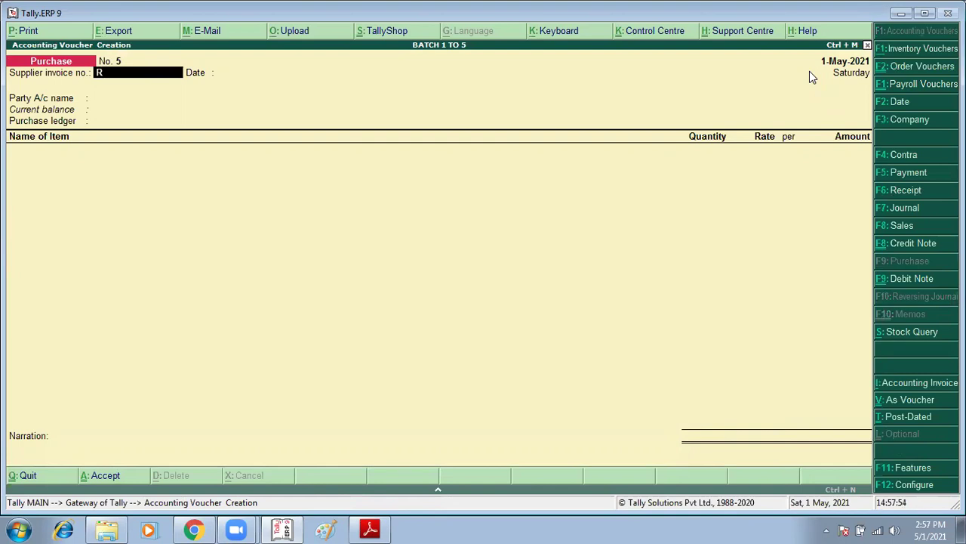
{"action": "type", "text": "R/PUR/01"}
{"action": "key", "text": "Return"}
{"action": "key", "text": "Return"}
Choose ABC as the purchase voucher's party and link receipt note R/REC/01.
{"action": "type", "text": "AB"}
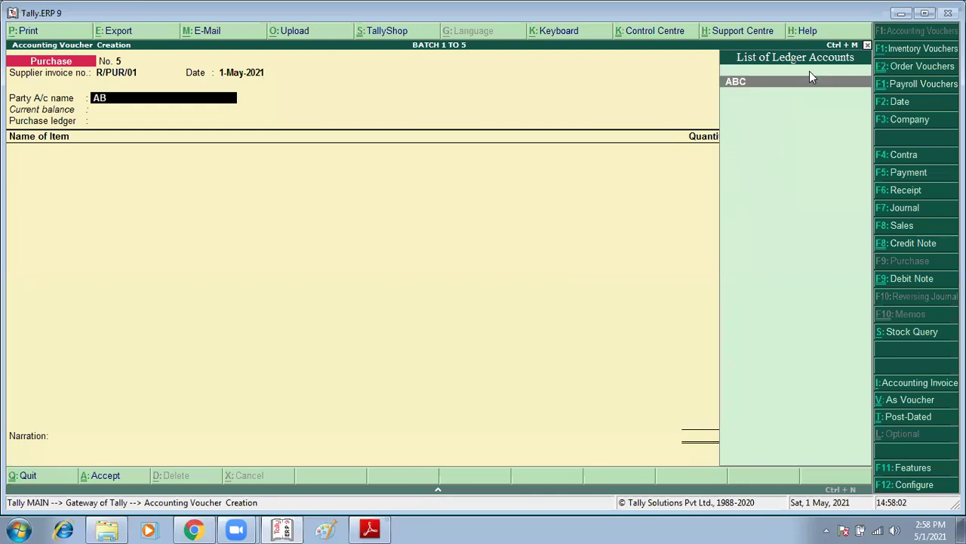
{"action": "key", "text": "Return"}
{"action": "key", "text": "Down"}
{"action": "key", "text": "Down"}
{"action": "key", "text": "Down"}
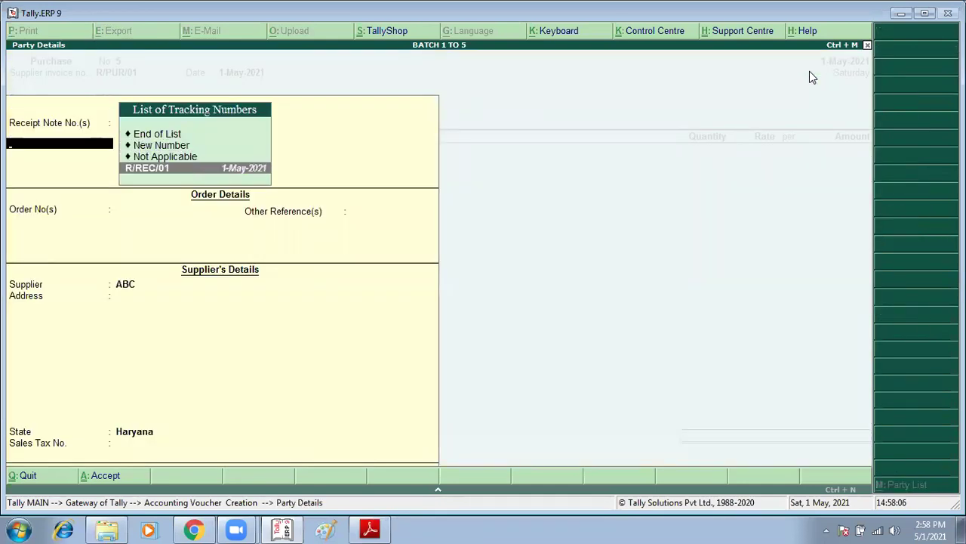
{"action": "key", "text": "Return"}
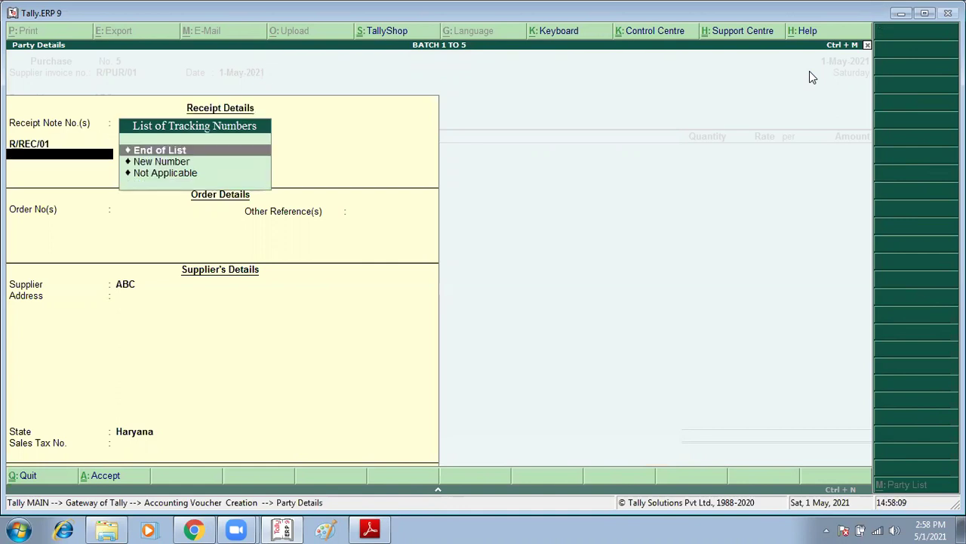
Accept the receipt and supplier details, the PURCHASE ledger and the COMPUTER allocation in ABC's purchase voucher.
{"action": "key", "text": "Return"}
{"action": "key", "text": "Return"}
{"action": "key", "text": "Return"}
{"action": "key", "text": "Return"}
{"action": "key", "text": "Return"}
{"action": "key", "text": "Return"}
{"action": "key", "text": "Return"}
{"action": "key", "text": "Return"}
{"action": "key", "text": "Return"}
{"action": "key", "text": "Return"}
{"action": "key", "text": "Return"}
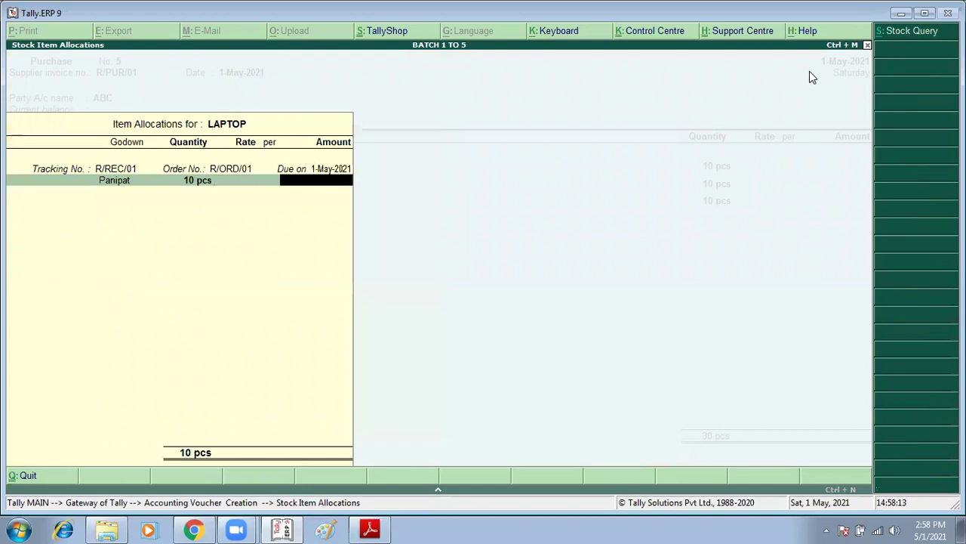
Accept the LAPTOP and PENDRIVE allocations, then save ABC's purchase voucher without rates or a narration.
{"action": "key", "text": "Return"}
{"action": "key", "text": "Return"}
{"action": "key", "text": "Return"}
{"action": "key", "text": "Return"}
{"action": "key", "text": "Return"}
{"action": "key", "text": "Return"}
{"action": "key", "text": "Return"}
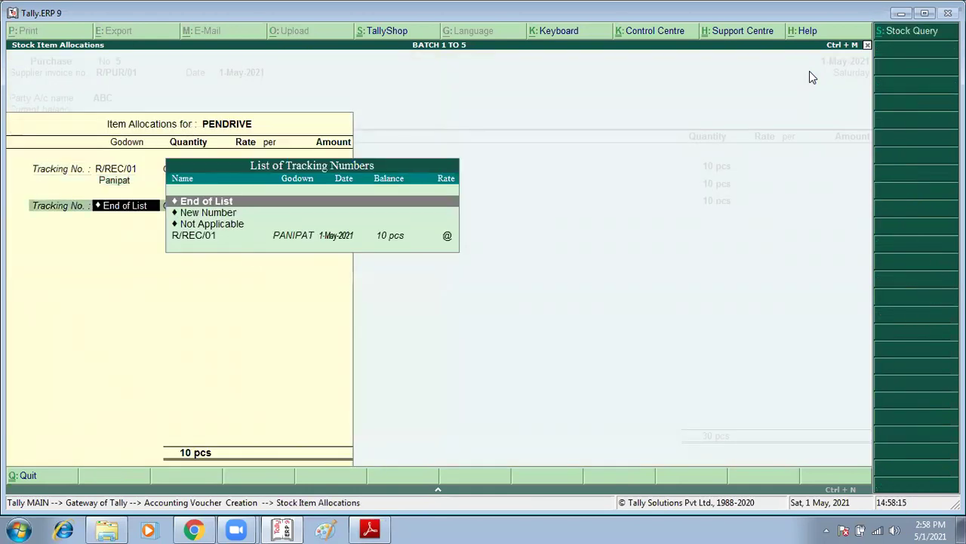
{"action": "key", "text": "Return"}
{"action": "key", "text": "Return"}
{"action": "key", "text": "Return"}
{"action": "key", "text": "Return"}
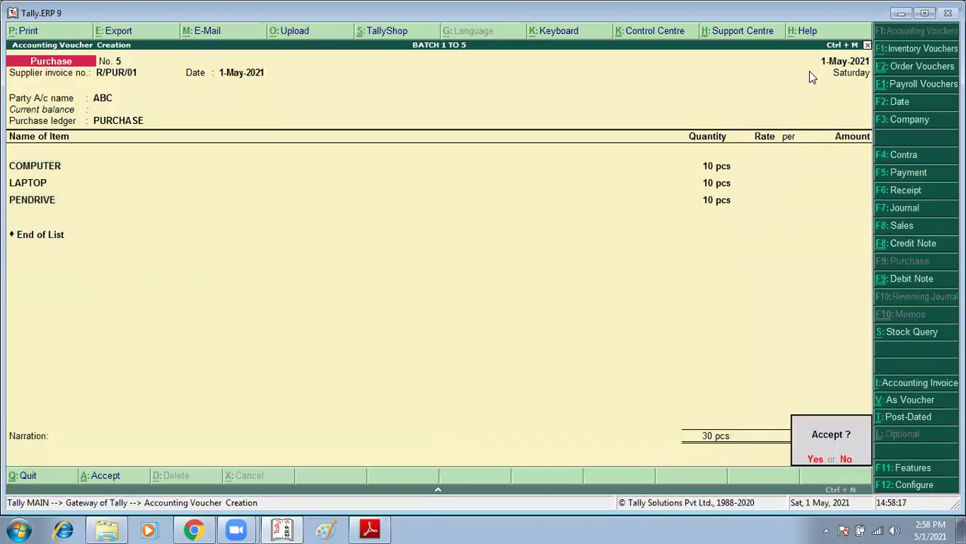
{"action": "key", "text": "Return"}
Reopen ABC's saved purchase voucher for alteration and go to the COMPUTER item allocation.
{"action": "key", "text": "alt+F7"}
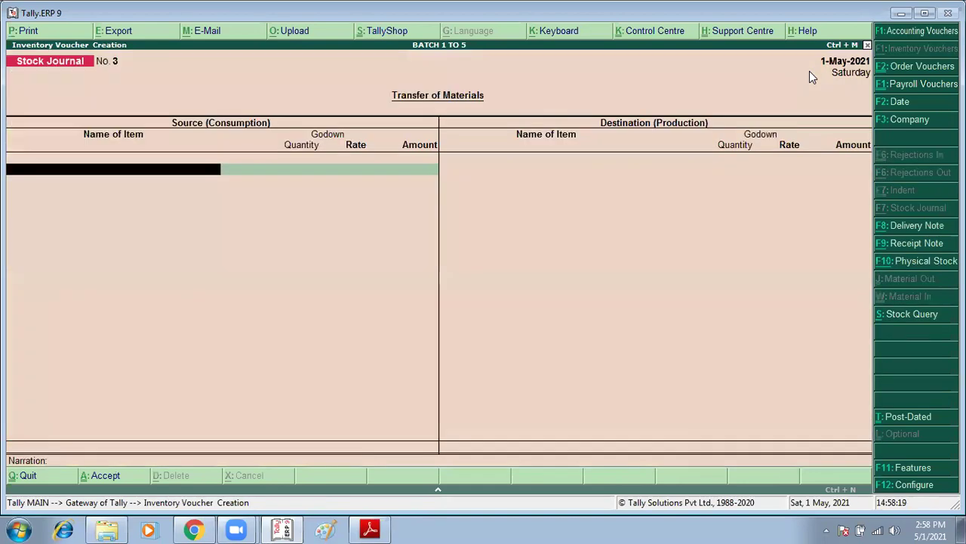
{"action": "key", "text": "Page_Up"}
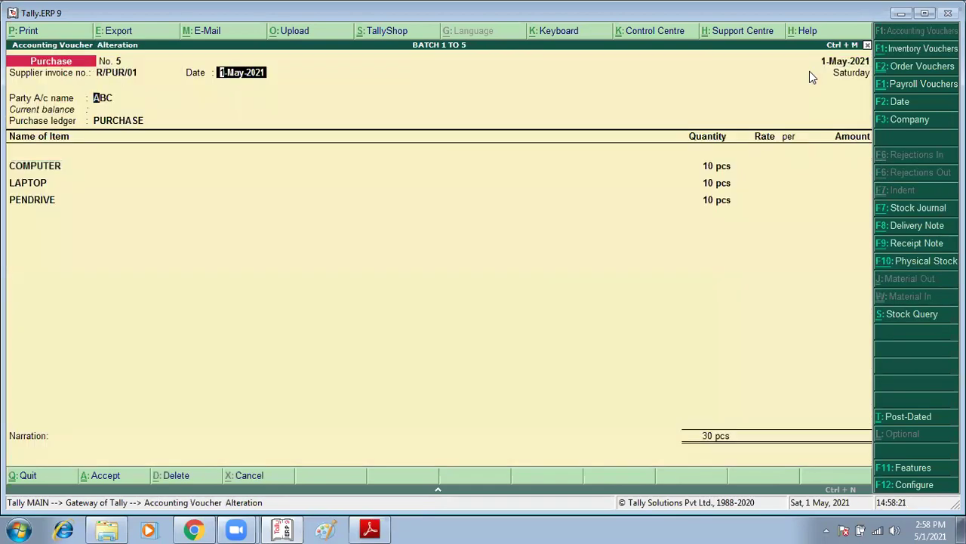
{"action": "key", "text": "Return"}
{"action": "key", "text": "Return"}
{"action": "key", "text": "Return"}
{"action": "key", "text": "Return"}
{"action": "key", "text": "Return"}
{"action": "key", "text": "Return"}
{"action": "key", "text": "Return"}
{"action": "key", "text": "Return"}
{"action": "key", "text": "Return"}
{"action": "key", "text": "Return"}
{"action": "key", "text": "Return"}
{"action": "key", "text": "Return"}
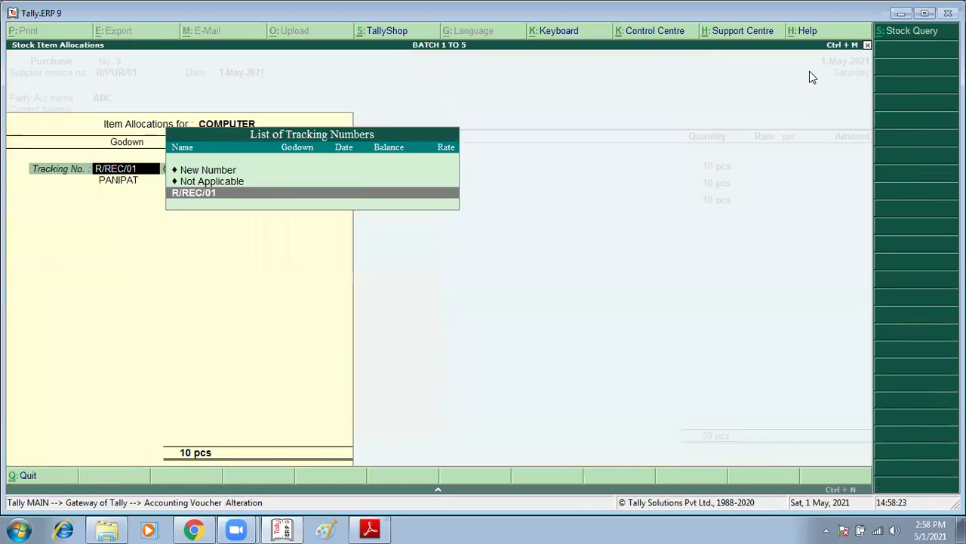
Keep COMPUTER's tracking number R/REC/01 and set its rate to 25000 per pcs.
{"action": "key", "text": "Return"}
{"action": "key", "text": "Return"}
{"action": "key", "text": "Return"}
{"action": "key", "text": "Return"}
{"action": "key", "text": "Return"}
{"action": "type", "text": "25000"}
{"action": "key", "text": "Return"}
{"action": "key", "text": "Return"}
{"action": "key", "text": "Return"}
{"action": "key", "text": "Return"}
{"action": "key", "text": "Return"}
{"action": "key", "text": "Return"}
{"action": "key", "text": "Return"}
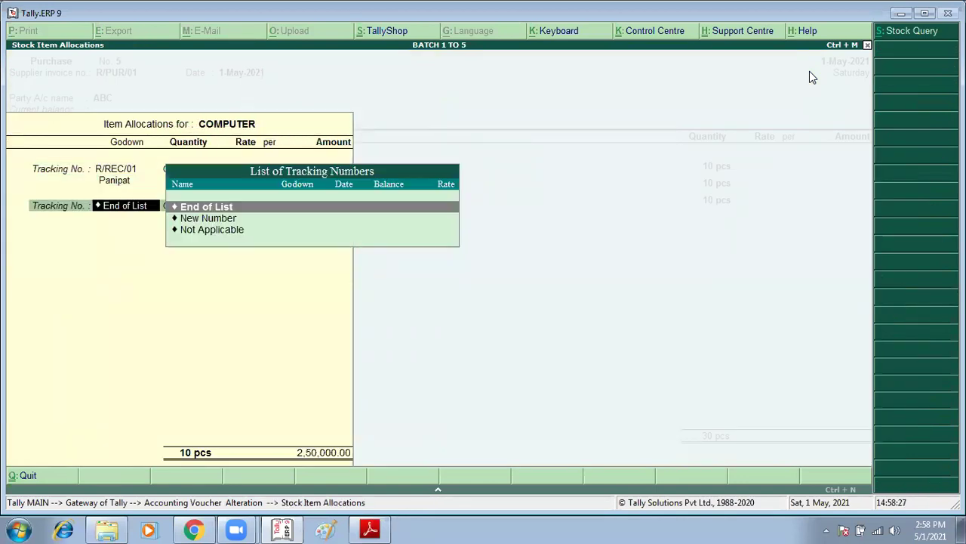
{"action": "key", "text": "Return"}
Set the LAPTOP rate to 35000 per pcs, keeping its tracking, order and godown details.
{"action": "key", "text": "Return"}
{"action": "key", "text": "Return"}
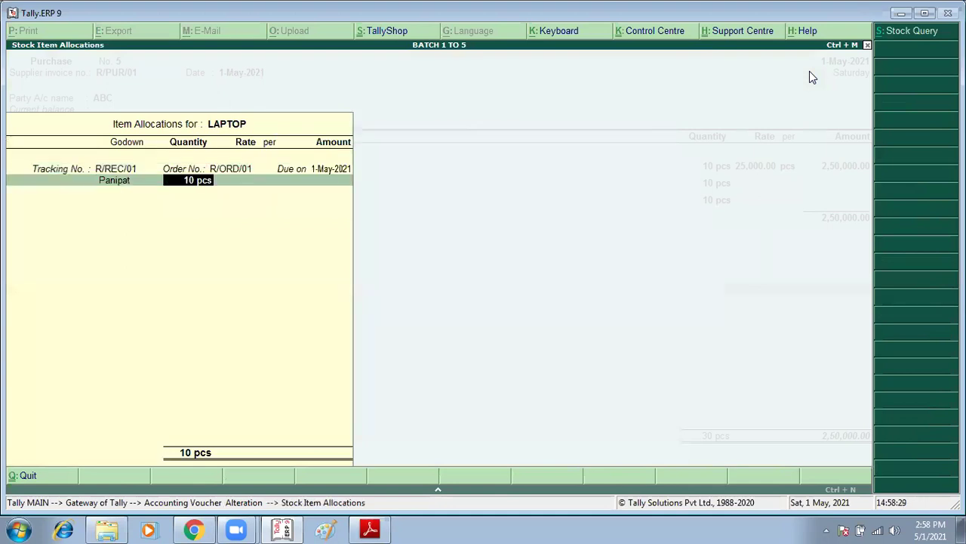
{"action": "type", "text": "35000"}
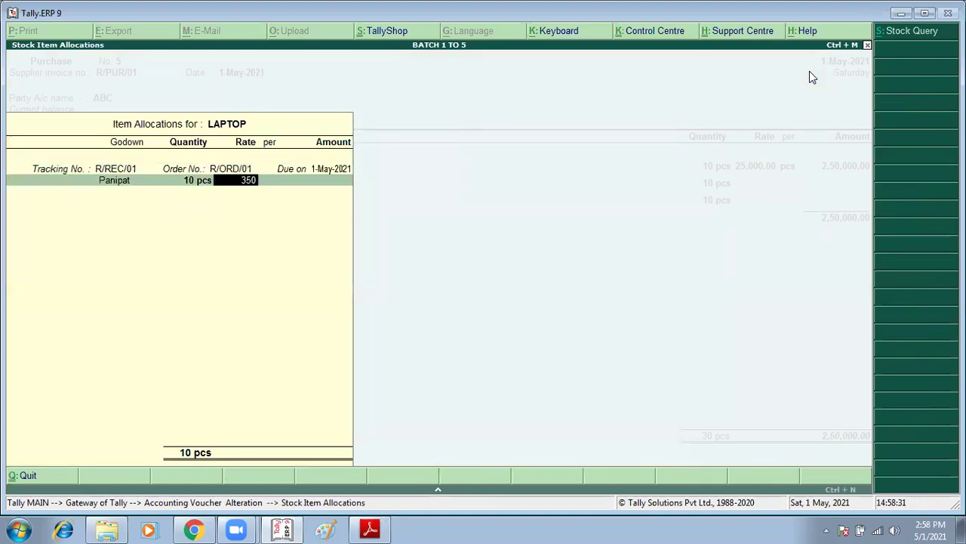
{"action": "key", "text": "Return"}
{"action": "key", "text": "Return"}
{"action": "key", "text": "Return"}
{"action": "key", "text": "Return"}
{"action": "key", "text": "Return"}
{"action": "key", "text": "Return"}
{"action": "key", "text": "Return"}
{"action": "key", "text": "Return"}
{"action": "key", "text": "Return"}
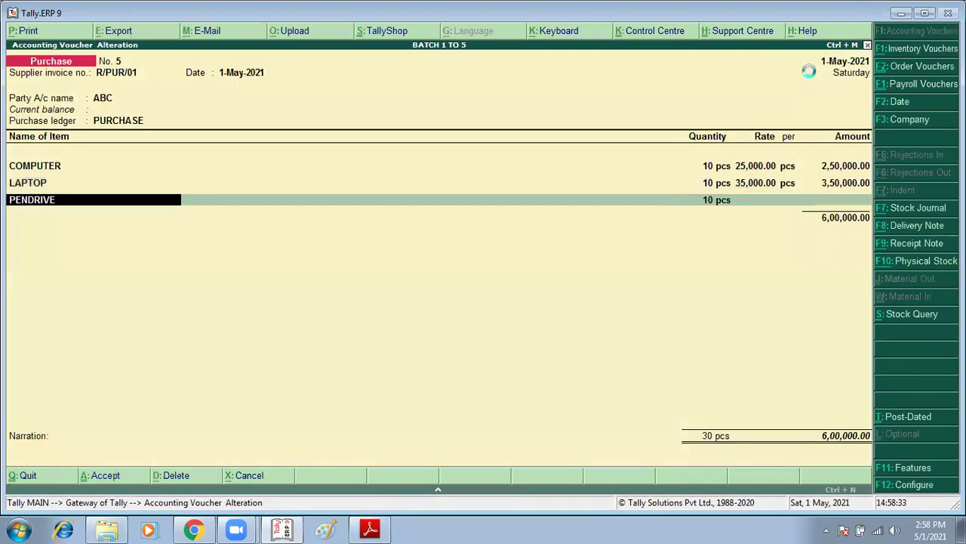
Set the PENDRIVE rate to 700 per pcs, save the altered purchase voucher and return to the Gateway of Tally.
{"action": "key", "text": "Return"}
{"action": "key", "text": "Return"}
{"action": "type", "text": "700"}
{"action": "key", "text": "Return"}
{"action": "key", "text": "Return"}
{"action": "key", "text": "Return"}
{"action": "key", "text": "Return"}
{"action": "key", "text": "Return"}
{"action": "key", "text": "Return"}
{"action": "key", "text": "Return"}
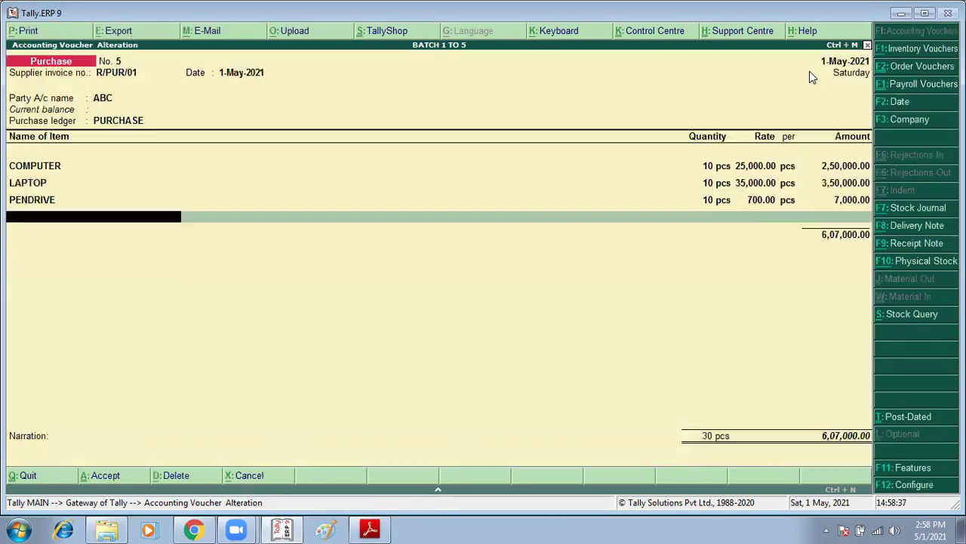
{"action": "key", "text": "Return"}
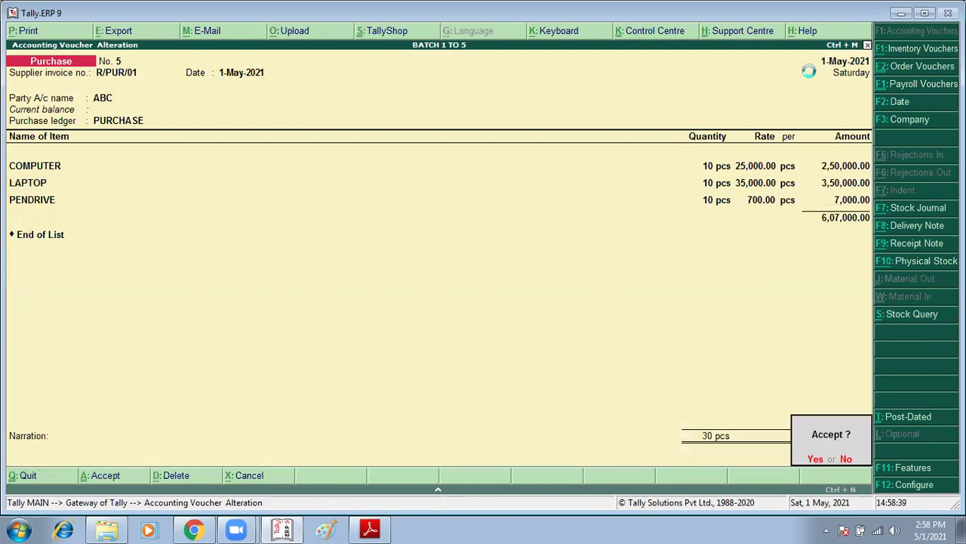
{"action": "key", "text": "Return"}
{"action": "key", "text": "Escape"}
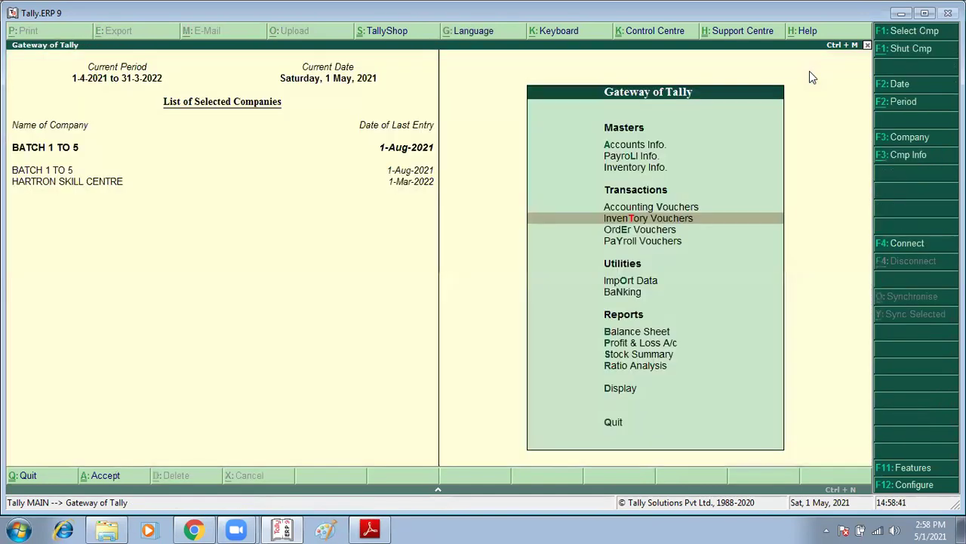
Open the Day Book for the period 1-5-2021 to 1-5-2021.
{"action": "key", "text": "d"}
{"action": "key", "text": "y"}
{"action": "key", "text": "alt+F2"}
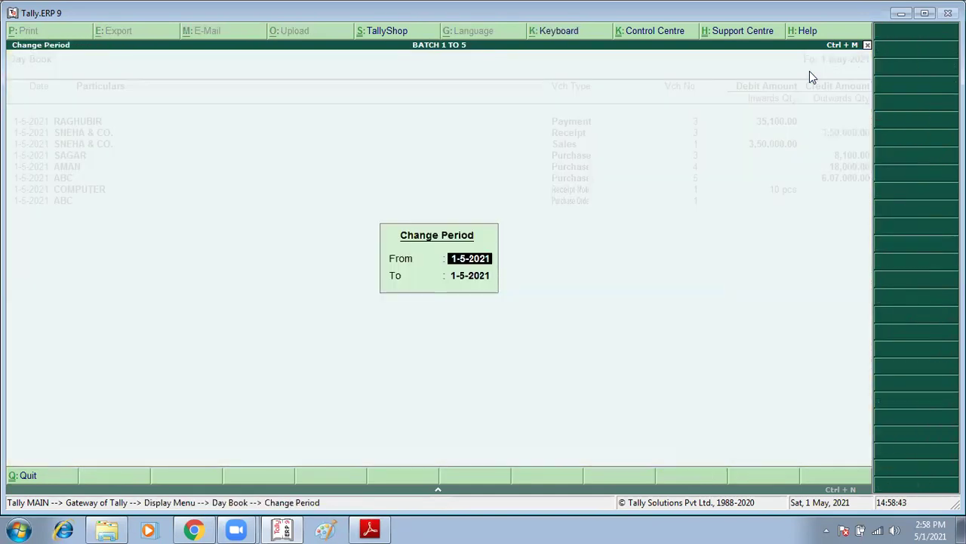
{"action": "key", "text": "Return"}
{"action": "key", "text": "Return"}
Examine the Day Book's purchase, receipt note and purchase order entries for 1-May-2021.
{"action": "key", "text": "Down"}
{"action": "key", "text": "Down"}
{"action": "key", "text": "Down"}
{"action": "key", "text": "Down"}
{"action": "key", "text": "Down"}
{"action": "key", "text": "Down"}
{"action": "key", "text": "Down"}
{"action": "key", "text": "Up"}
{"action": "key", "text": "Up"}
{"action": "key", "text": "Up"}
{"action": "key", "text": "Down"}
{"action": "key", "text": "Down"}
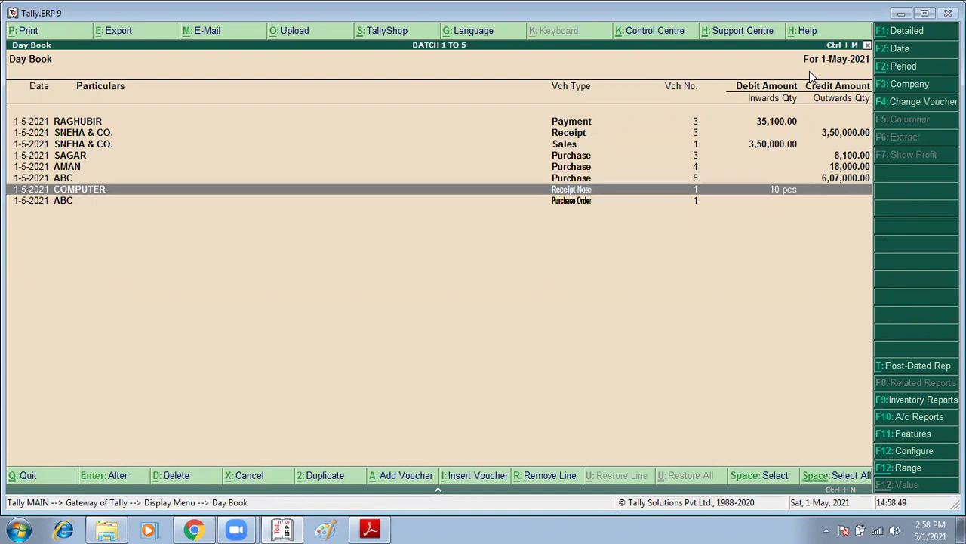
{"action": "key", "text": "Up"}
{"action": "key", "text": "Up"}
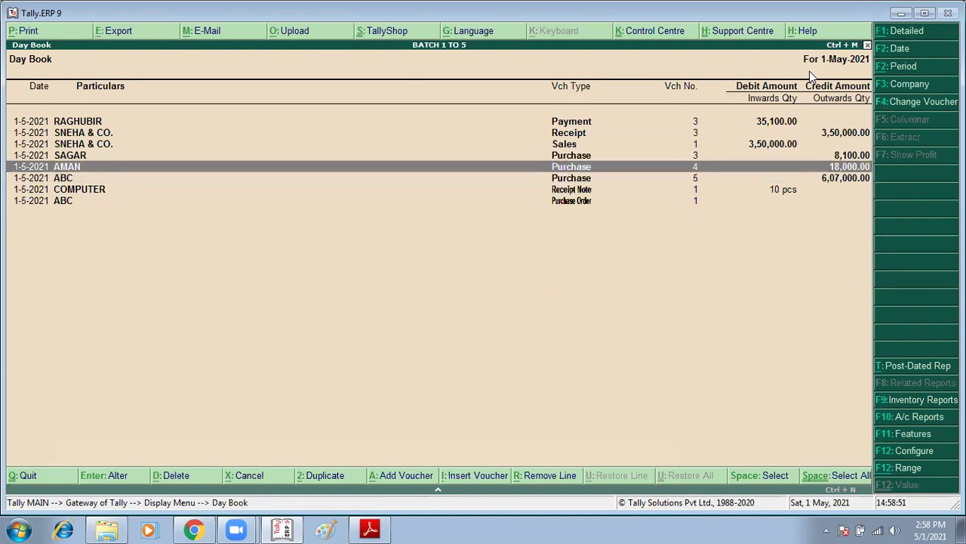
{"action": "key", "text": "Up"}
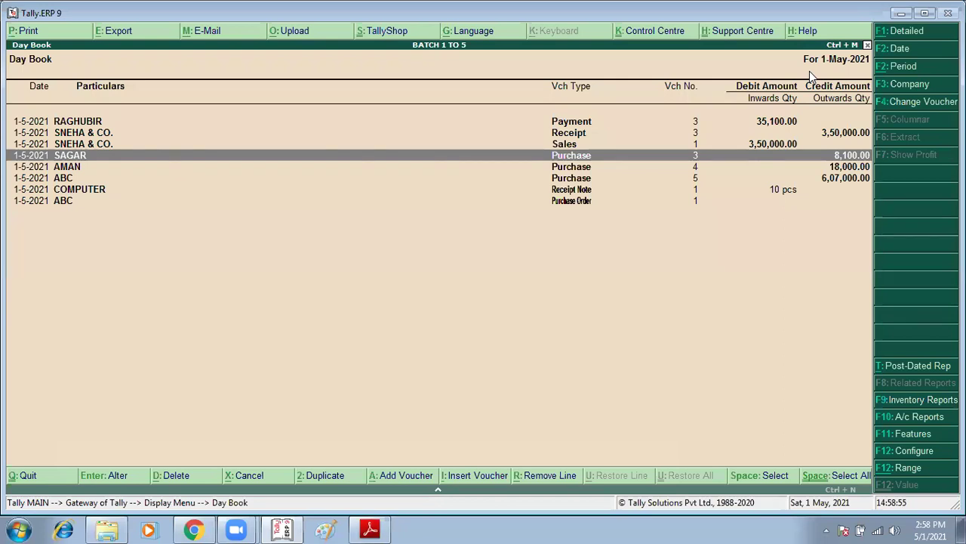
Show the Day Book in detailed format and review the ledger and stock item lines of each voucher.
{"action": "key", "text": "alt+F1"}
{"action": "key", "text": "Down"}
{"action": "key", "text": "Down"}
{"action": "key", "text": "Down"}
{"action": "key", "text": "Down"}
{"action": "key", "text": "Down"}
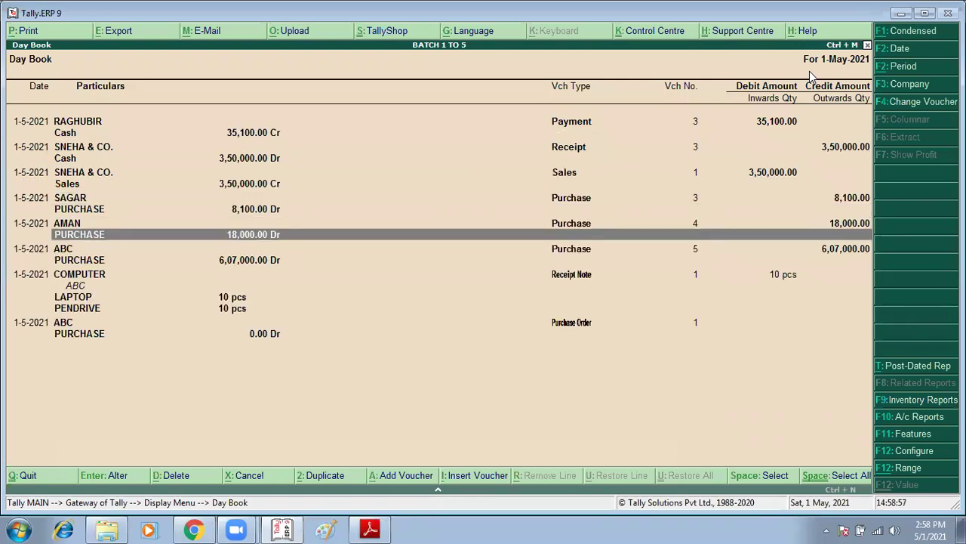
{"action": "key", "text": "End"}
{"action": "key", "text": "Up"}
{"action": "key", "text": "Up"}
{"action": "key", "text": "Up"}
{"action": "key", "text": "Up"}
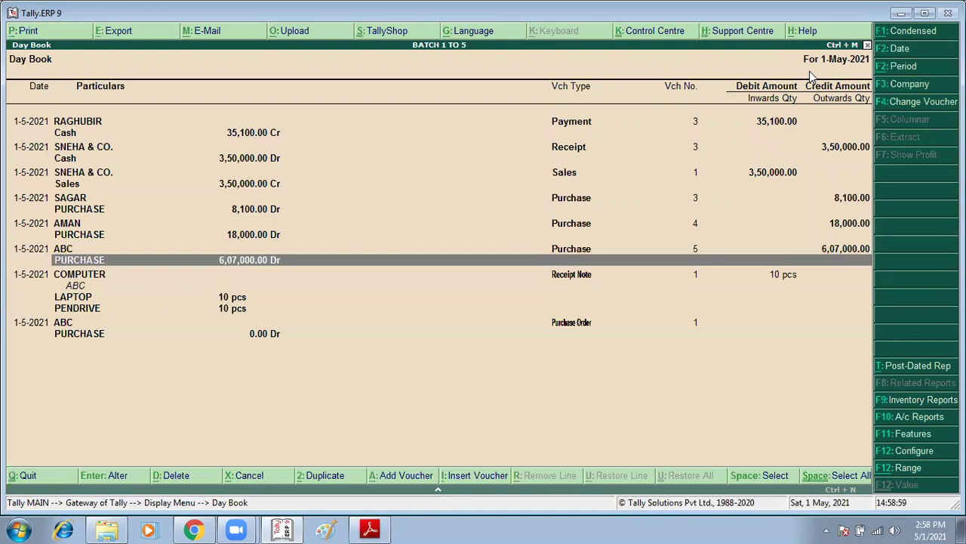
{"action": "key", "text": "Home"}
{"action": "key", "text": "Down"}
{"action": "key", "text": "Down"}
{"action": "key", "text": "Down"}
{"action": "key", "text": "Down"}
{"action": "key", "text": "Down"}
{"action": "key", "text": "Down"}
{"action": "key", "text": "Down"}
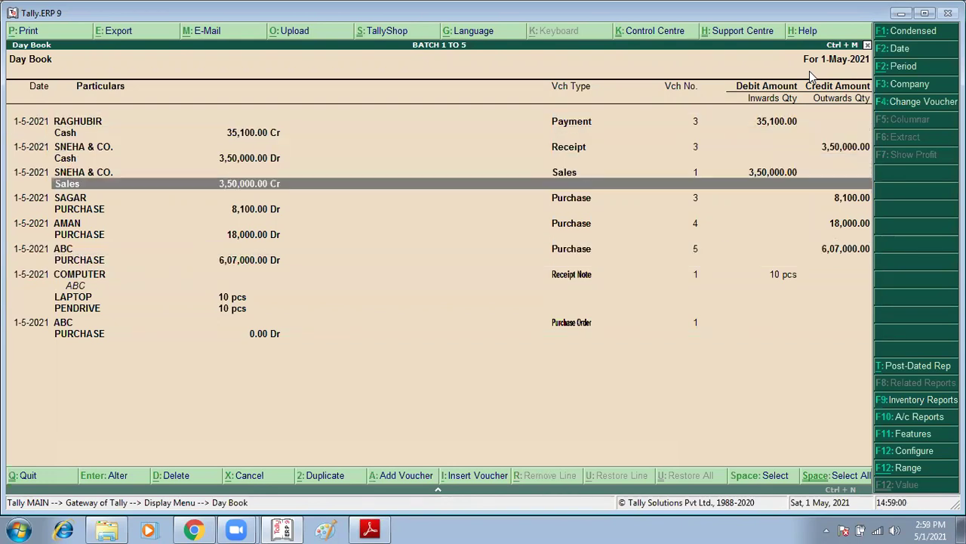
{"action": "key", "text": "Down"}
{"action": "key", "text": "Down"}
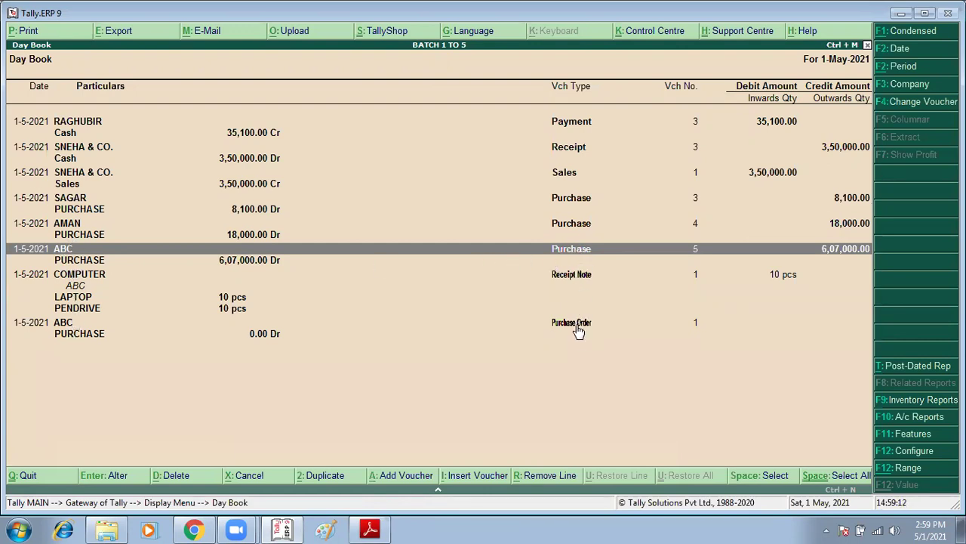
Switch to Adobe Reader and look through the purchase order exercises in tally assignments.pdf back to exercise 4.
{"action": "left_click", "coordinate": [370, 529]}
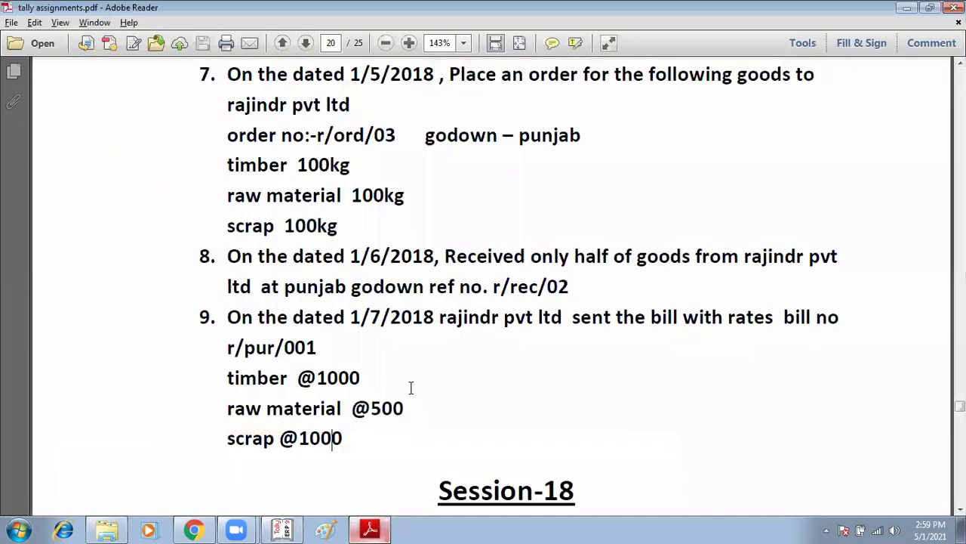
{"action": "scroll", "coordinate": [495, 302], "scroll_direction": "down", "scroll_amount": 3}
{"action": "scroll", "coordinate": [495, 298], "scroll_direction": "up", "scroll_amount": 10}
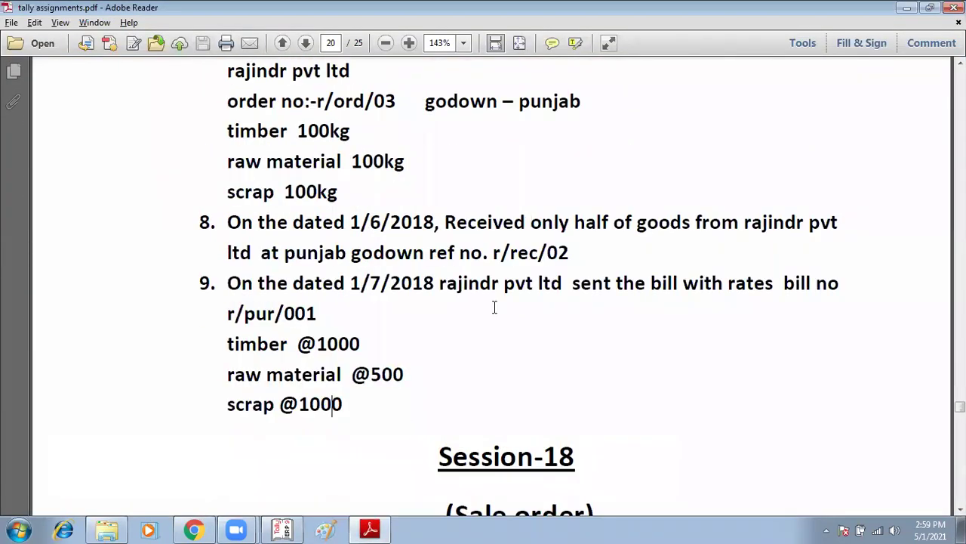
{"action": "scroll", "coordinate": [496, 294], "scroll_direction": "up", "scroll_amount": 15}
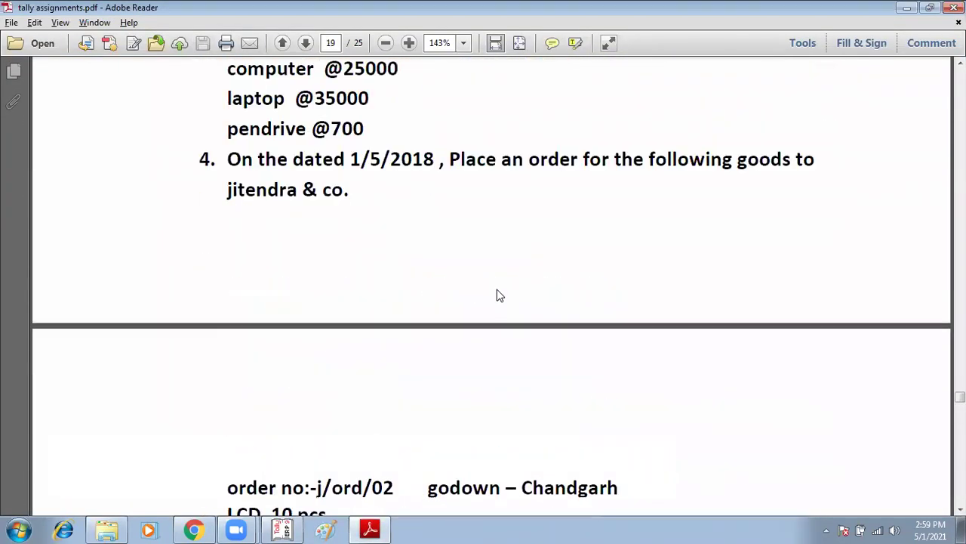